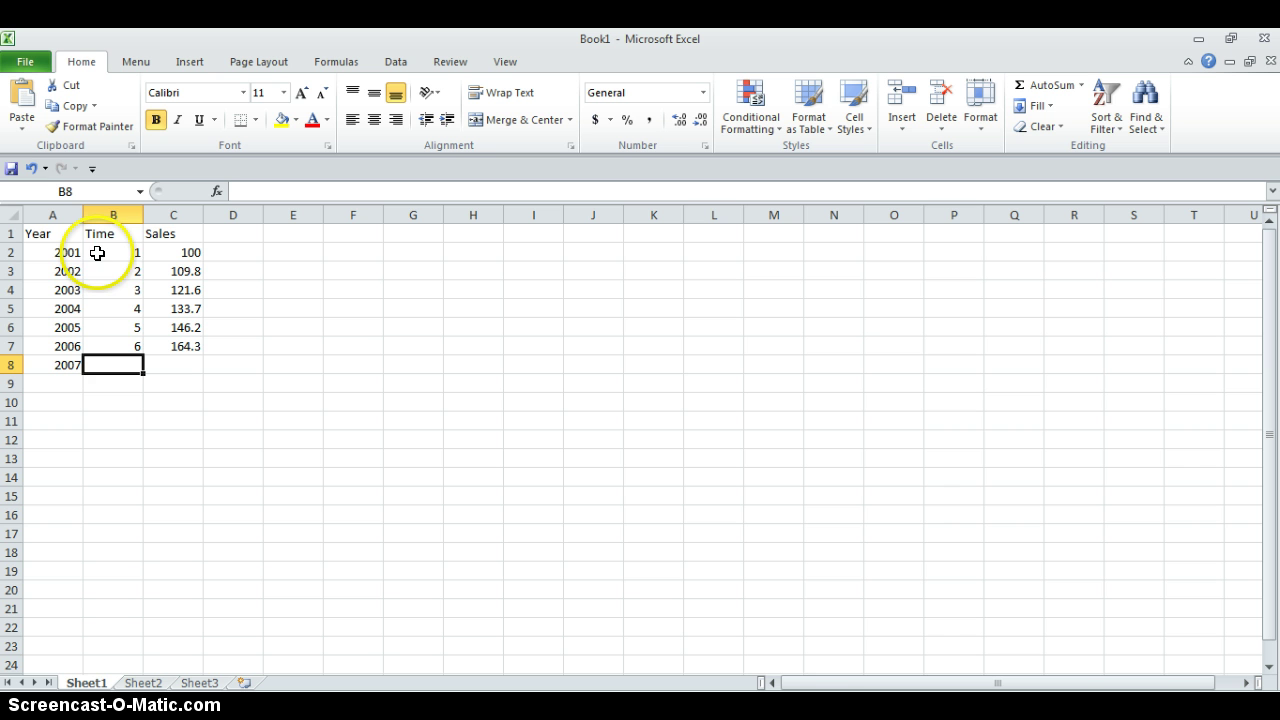
Step: Insert a markers-only scatter chart from the Time and Sales values in B2:C7
{"action": "left_click_drag", "start_coordinate": [106, 251], "coordinate": [168, 357]}
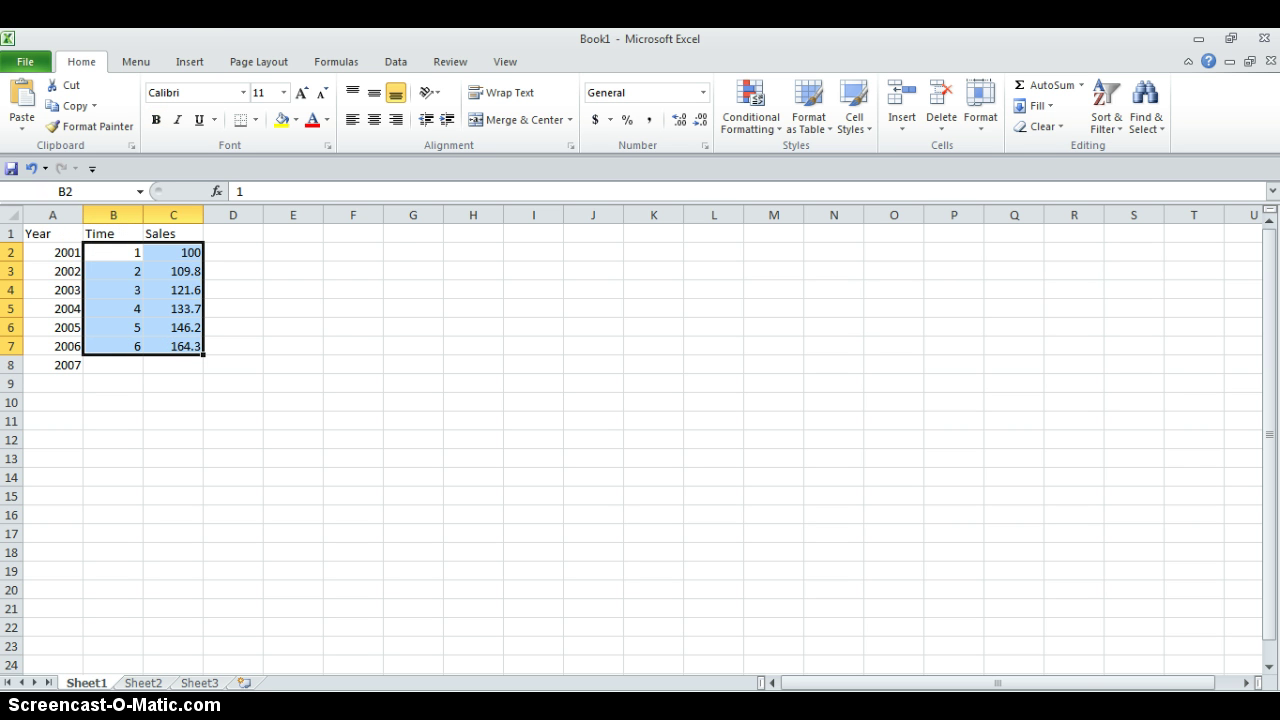
{"action": "left_click", "coordinate": [191, 63]}
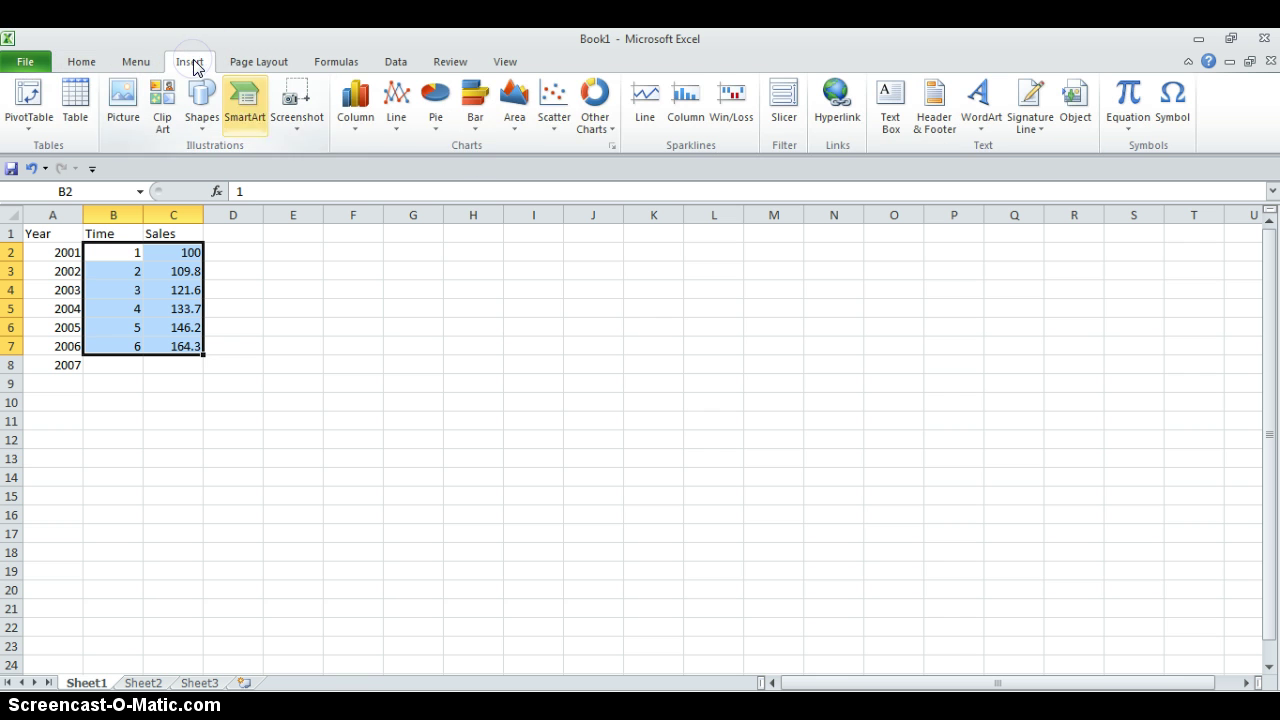
{"action": "left_click", "coordinate": [559, 125]}
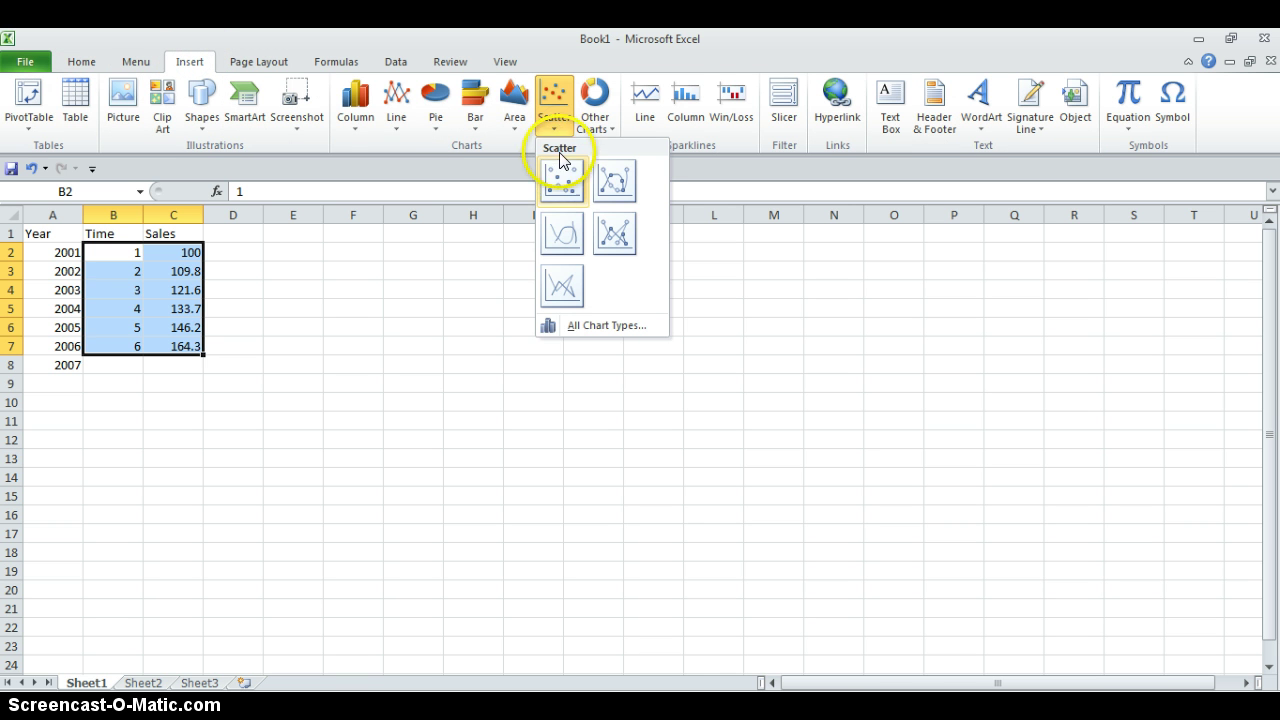
{"action": "left_click", "coordinate": [561, 180]}
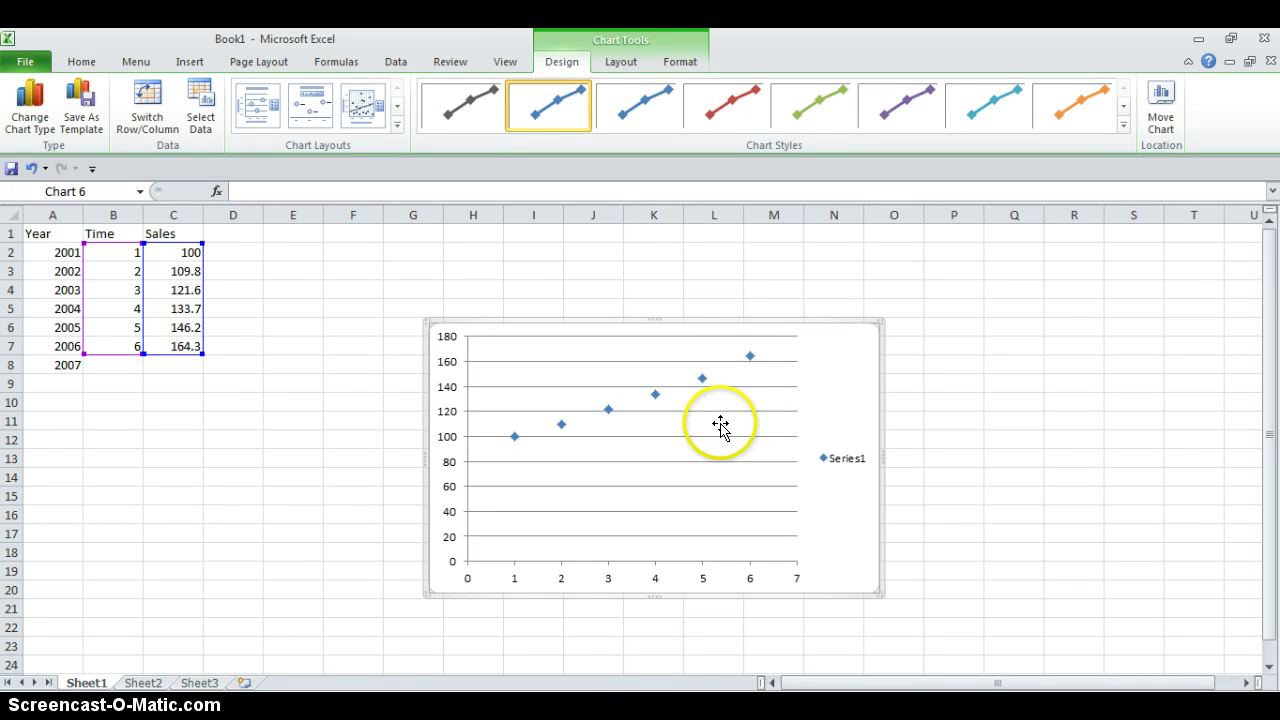
Step: Add a title below the chart's horizontal axis reading "TIME"
{"action": "left_click", "coordinate": [620, 64]}
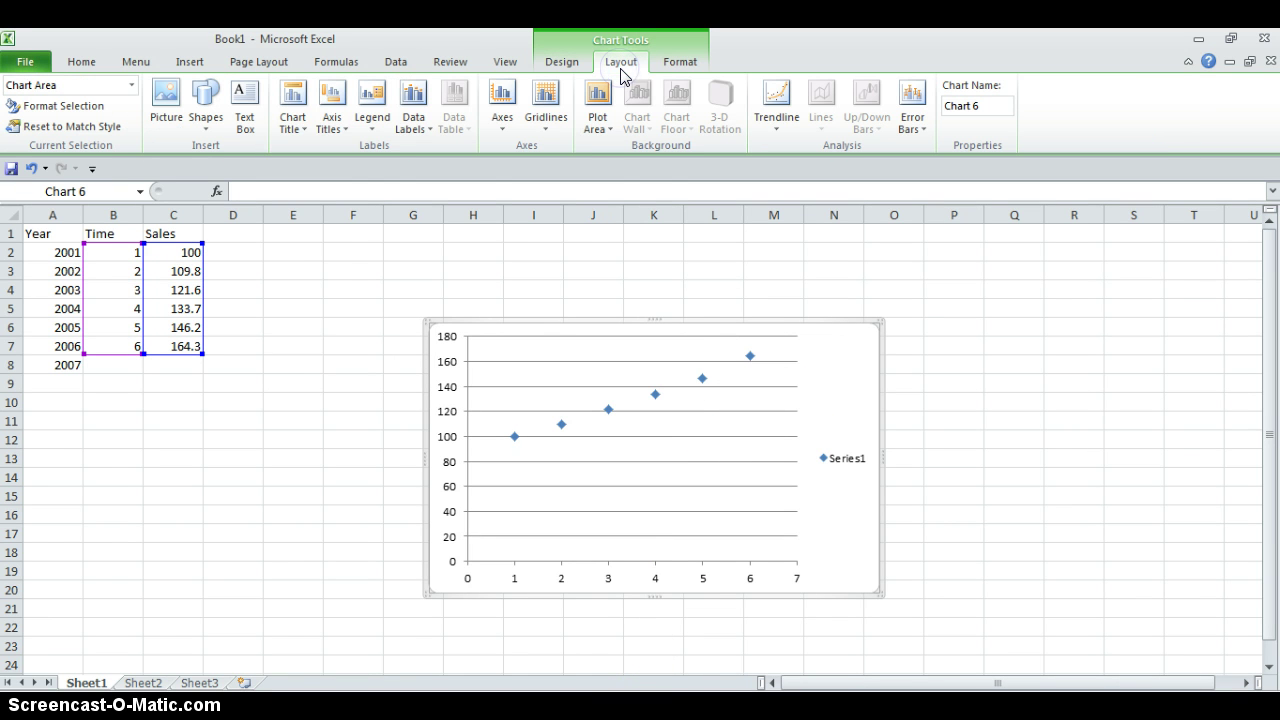
{"action": "left_click", "coordinate": [331, 110]}
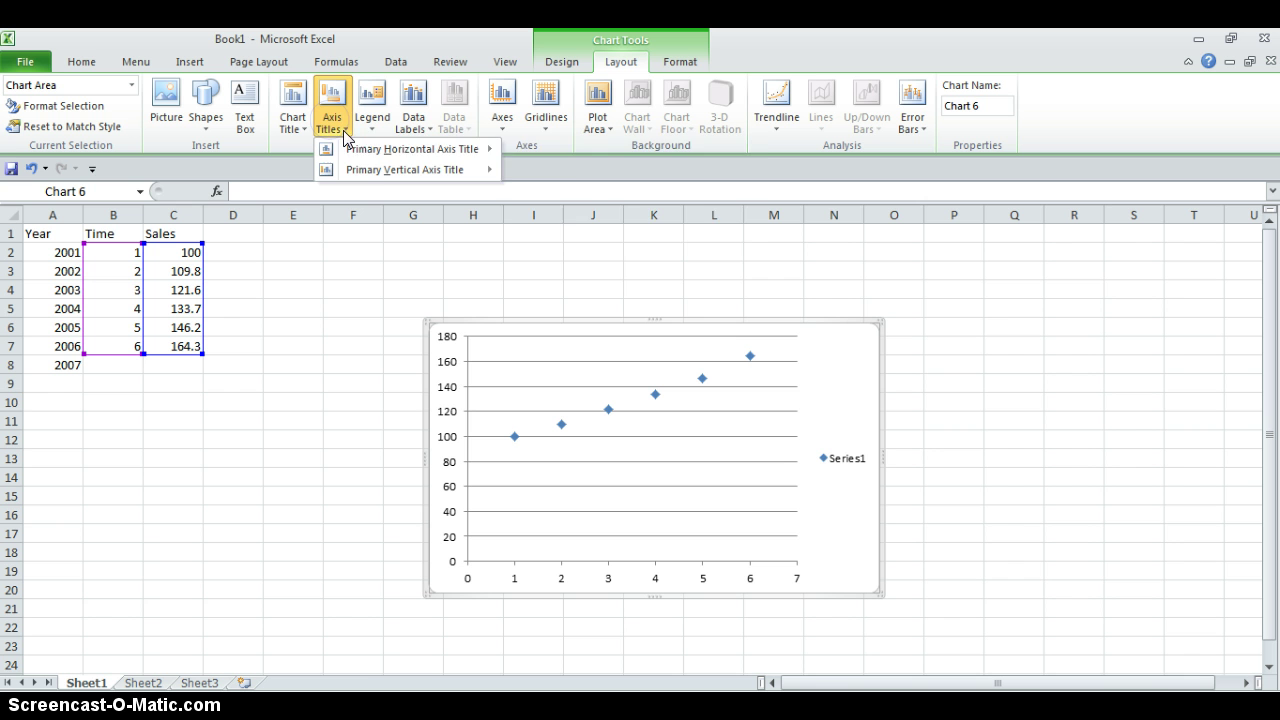
{"action": "mouse_move", "coordinate": [352, 150]}
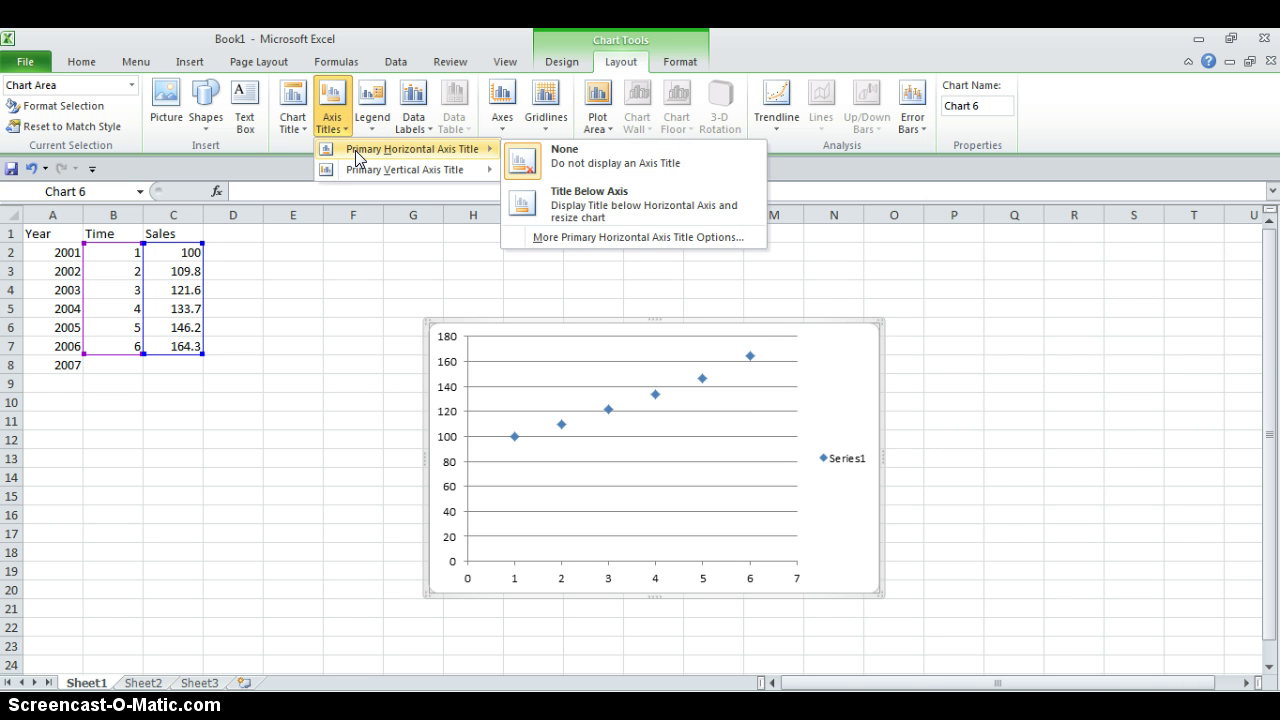
{"action": "left_click", "coordinate": [573, 205]}
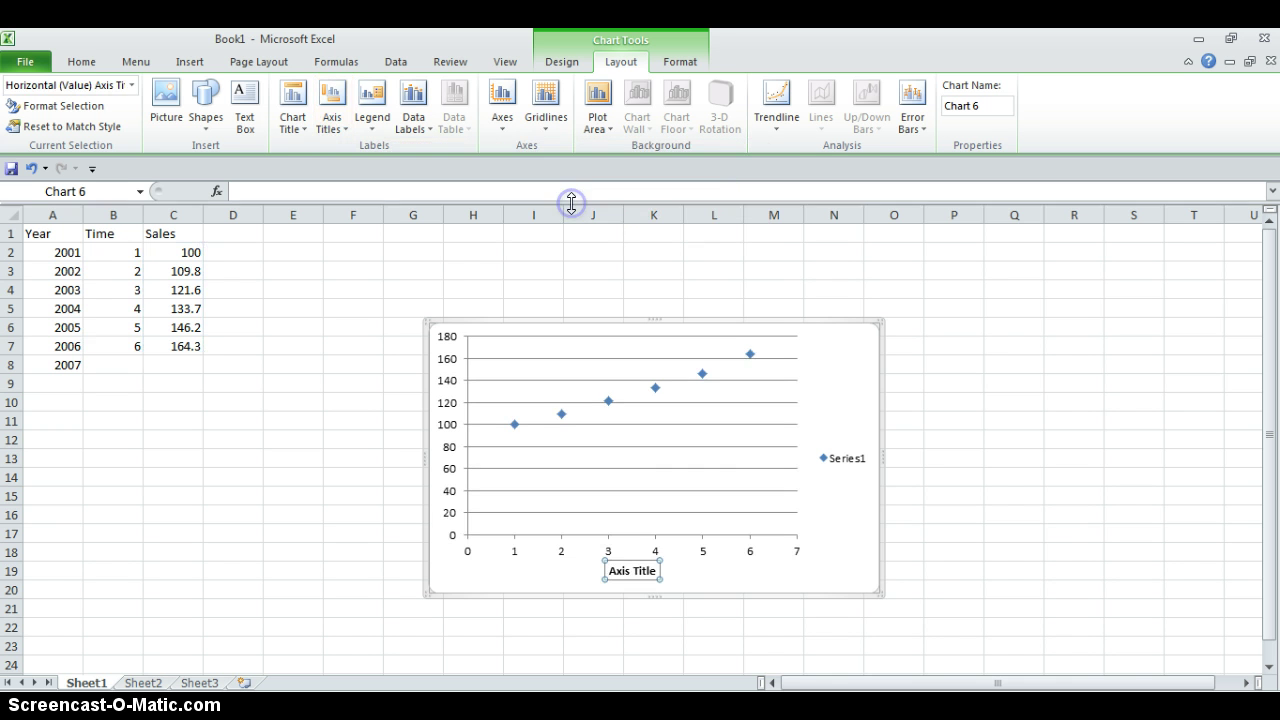
{"action": "left_click", "coordinate": [657, 571]}
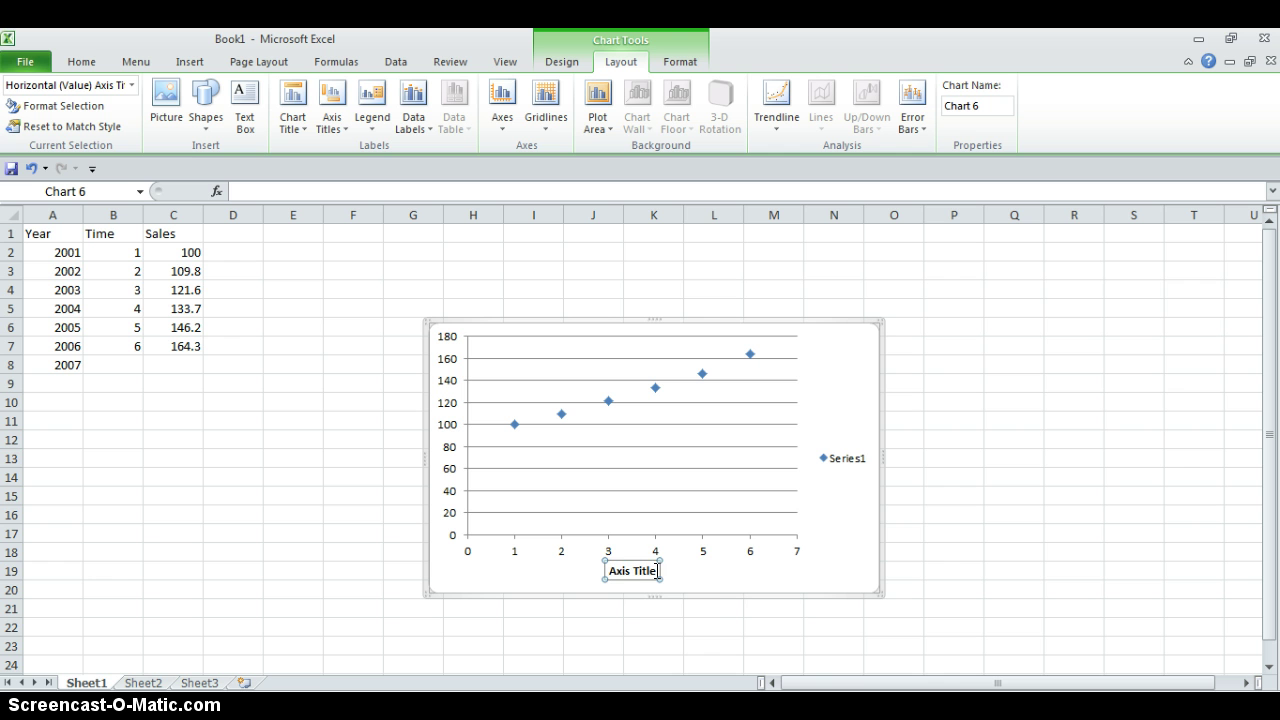
{"action": "key", "text": "BackSpace"}
{"action": "key", "text": "BackSpace"}
{"action": "key", "text": "BackSpace"}
{"action": "key", "text": "BackSpace"}
{"action": "key", "text": "BackSpace"}
{"action": "key", "text": "BackSpace"}
{"action": "key", "text": "BackSpace"}
{"action": "key", "text": "BackSpace"}
{"action": "key", "text": "BackSpace"}
{"action": "key", "text": "BackSpace"}
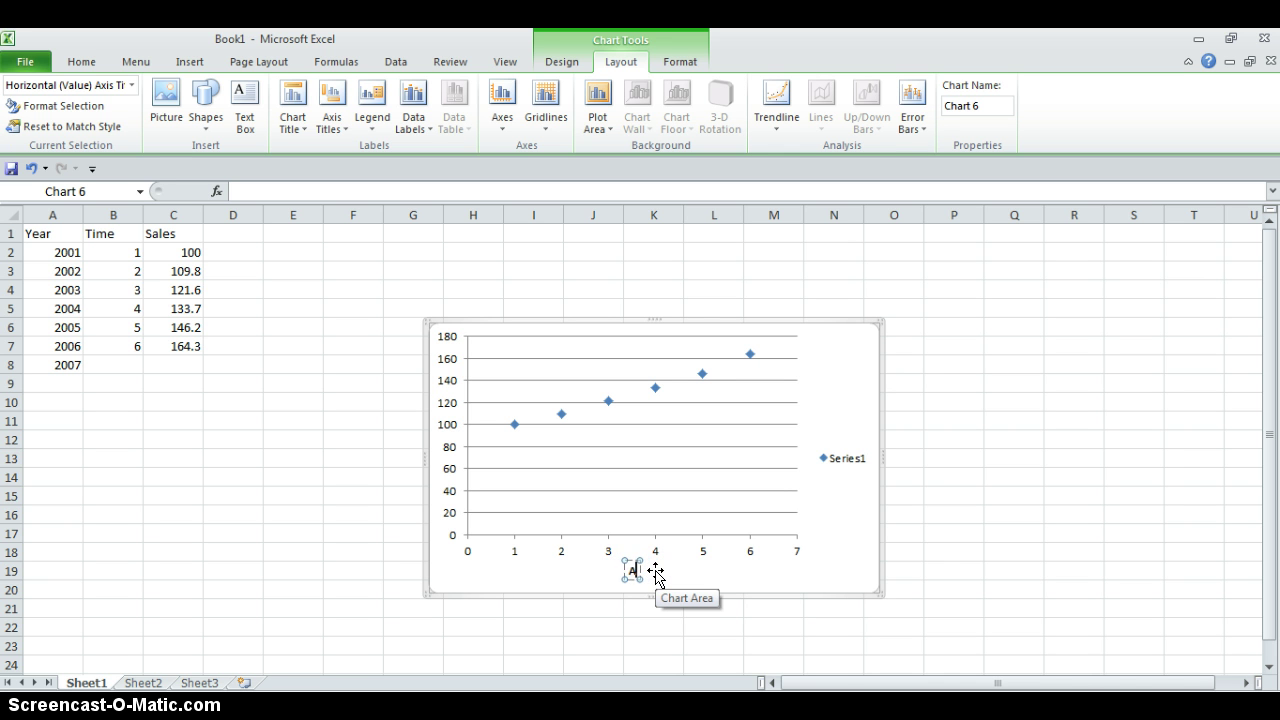
{"action": "type", "text": "TIME"}
{"action": "left_click", "coordinate": [459, 446]}
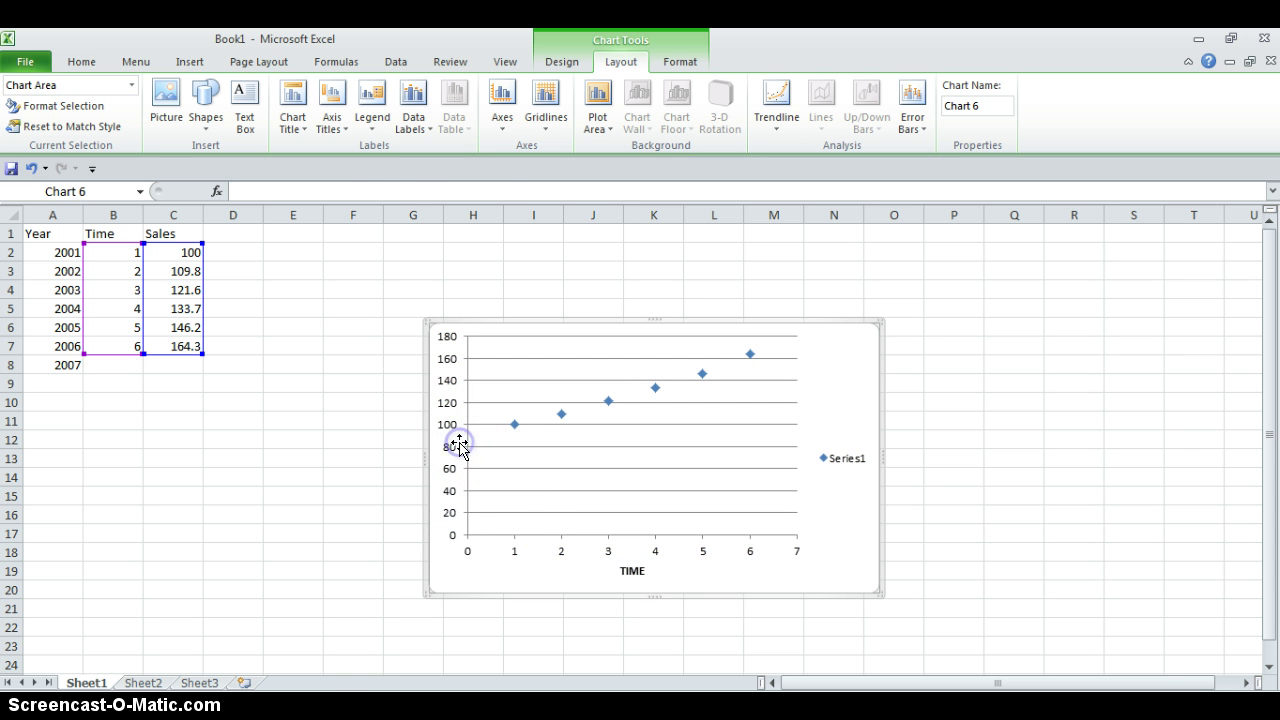
Step: Add a horizontally oriented title to the chart's vertical axis reading "Sales"
{"action": "left_click", "coordinate": [329, 107]}
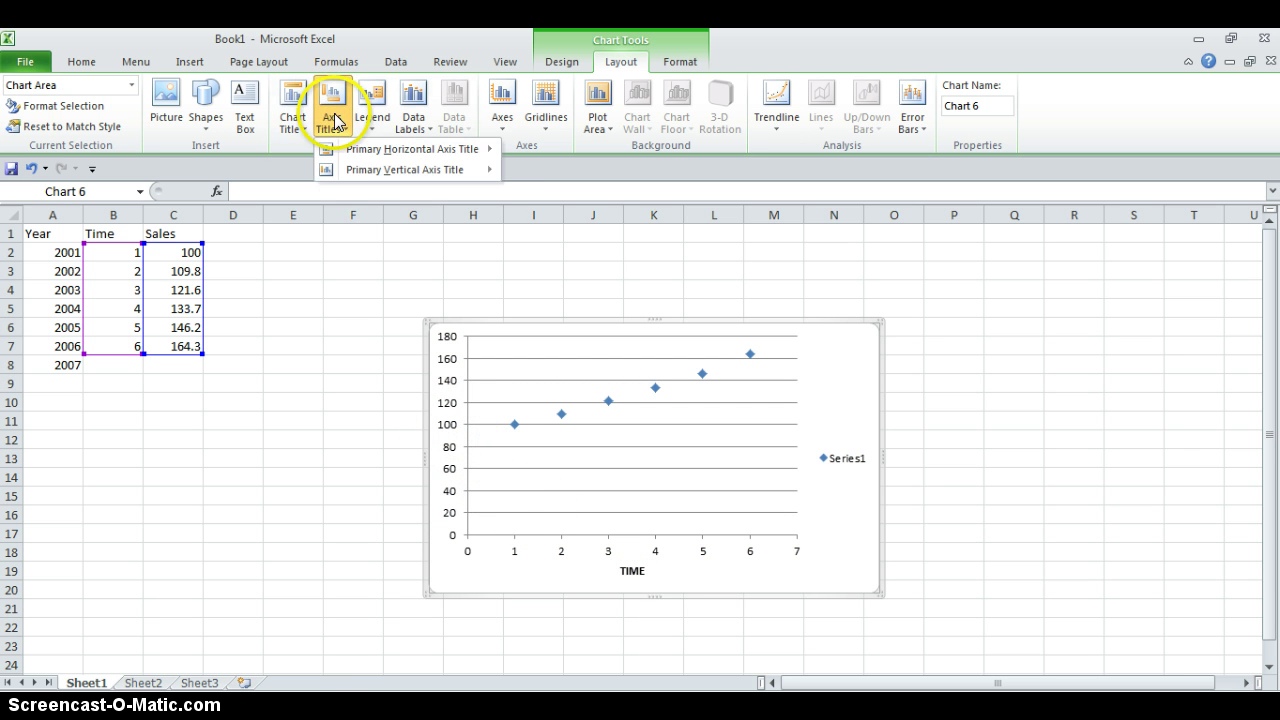
{"action": "left_click", "coordinate": [358, 172]}
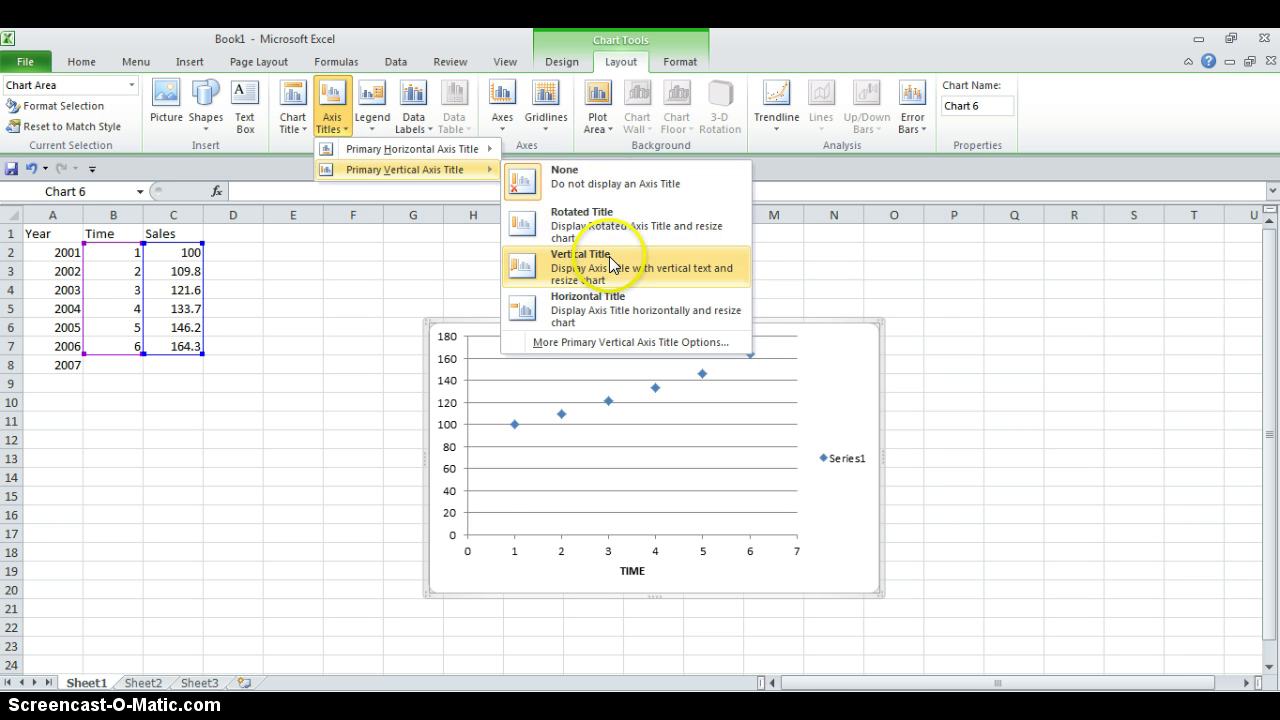
{"action": "left_click", "coordinate": [606, 300]}
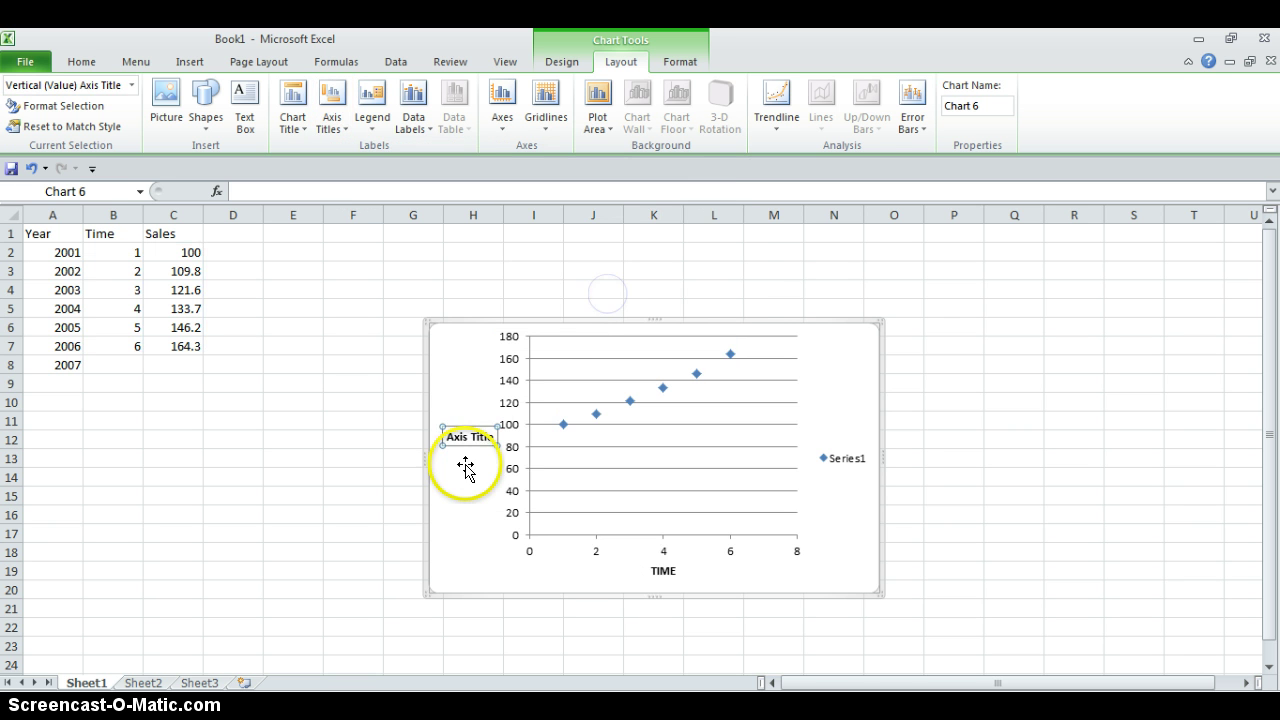
{"action": "left_click", "coordinate": [494, 436]}
{"action": "key", "text": "BackSpace"}
{"action": "key", "text": "BackSpace"}
{"action": "key", "text": "BackSpace"}
{"action": "key", "text": "BackSpace"}
{"action": "key", "text": "BackSpace"}
{"action": "key", "text": "BackSpace"}
{"action": "key", "text": "BackSpace"}
{"action": "key", "text": "BackSpace"}
{"action": "key", "text": "BackSpace"}
{"action": "key", "text": "BackSpace"}
{"action": "type", "text": "Sa"}
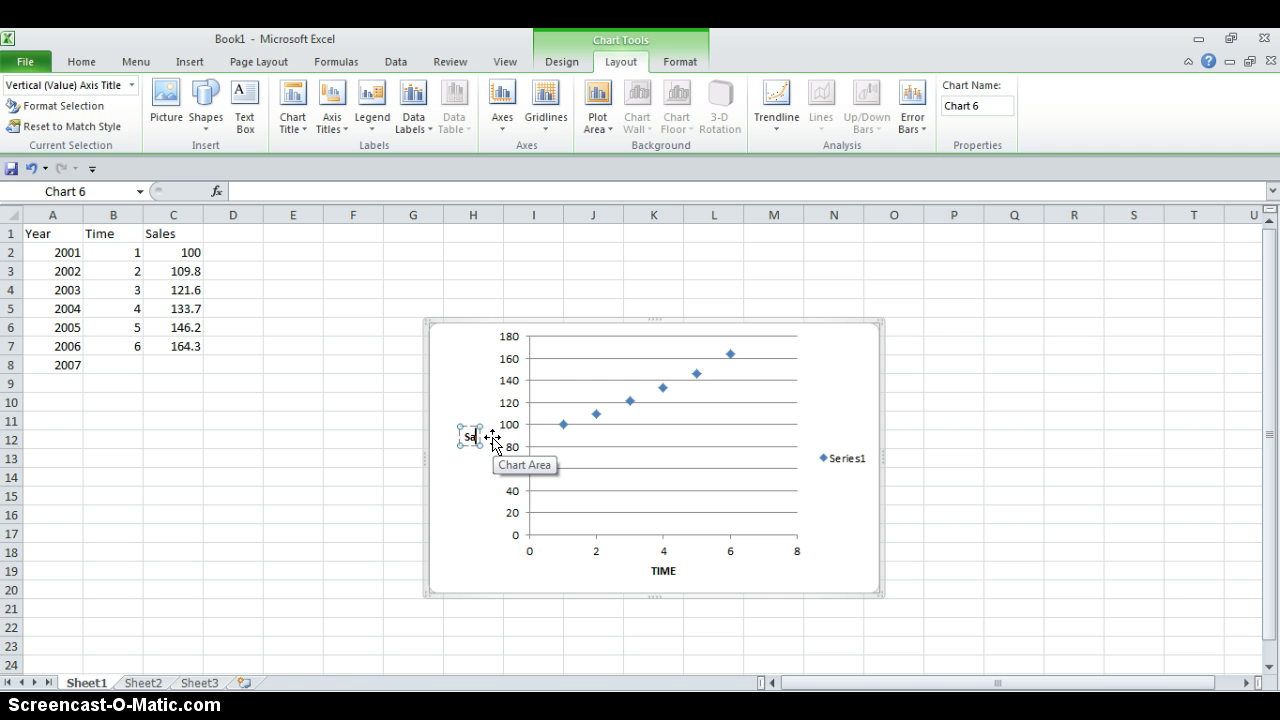
{"action": "type", "text": "les"}
{"action": "left_click", "coordinate": [472, 478]}
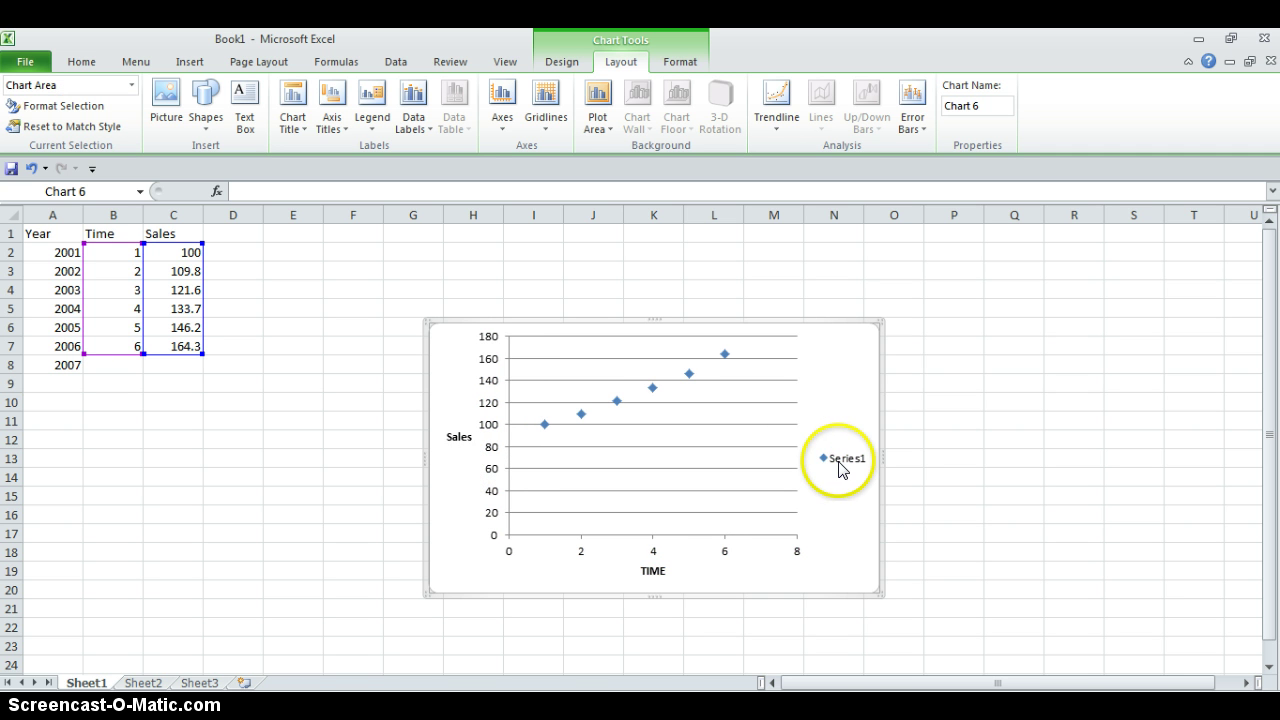
Step: Show the chart legend at the top and rename the data series Series1 to "Sales"
{"action": "left_click", "coordinate": [369, 118]}
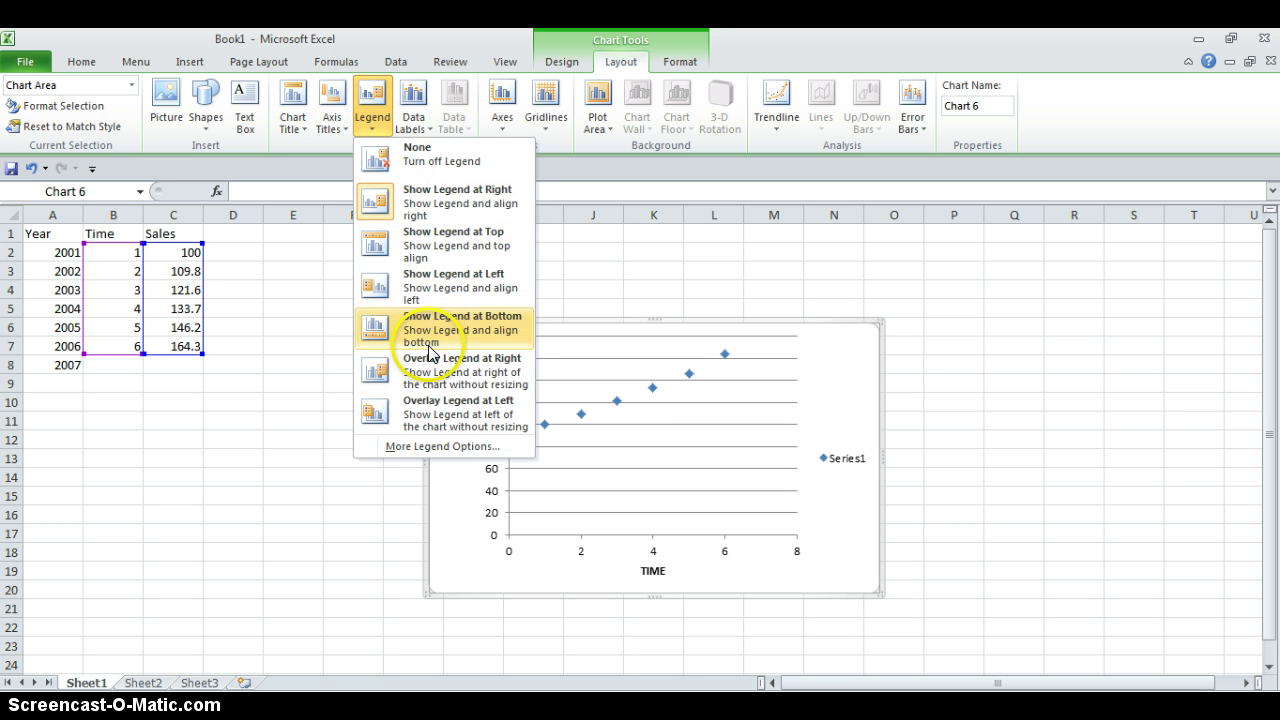
{"action": "left_click", "coordinate": [457, 244]}
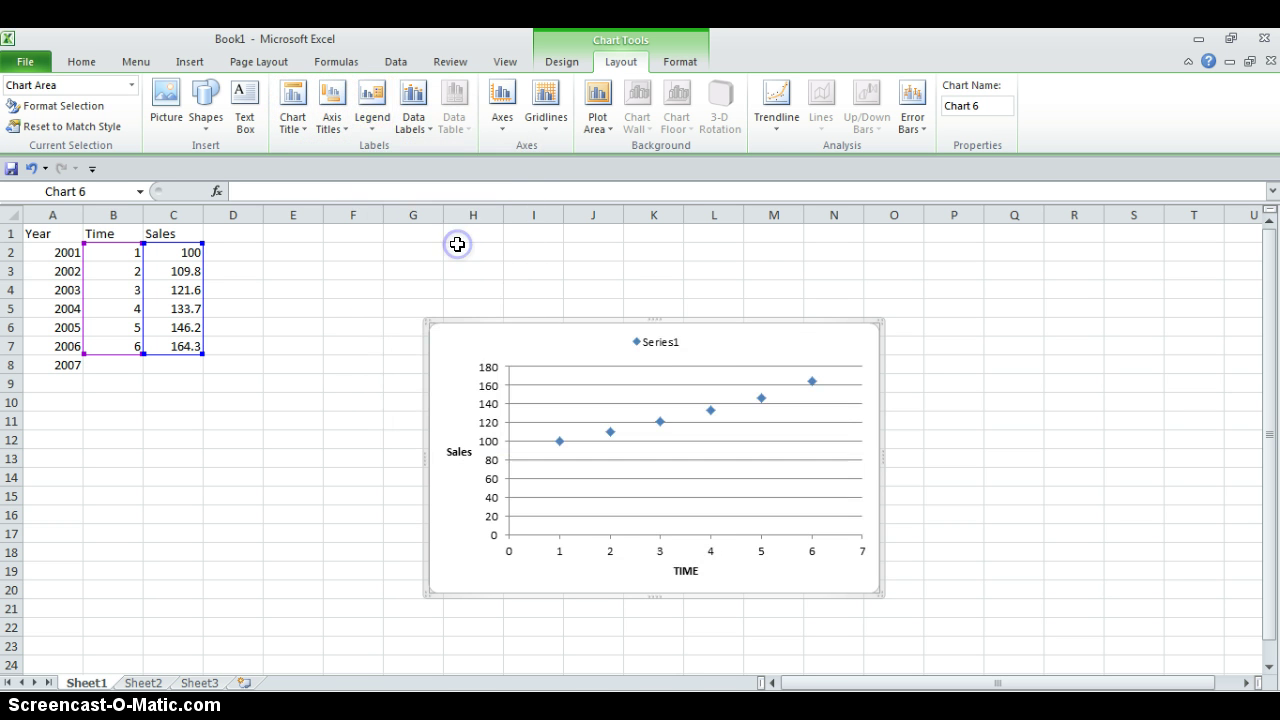
{"action": "left_click", "coordinate": [671, 347]}
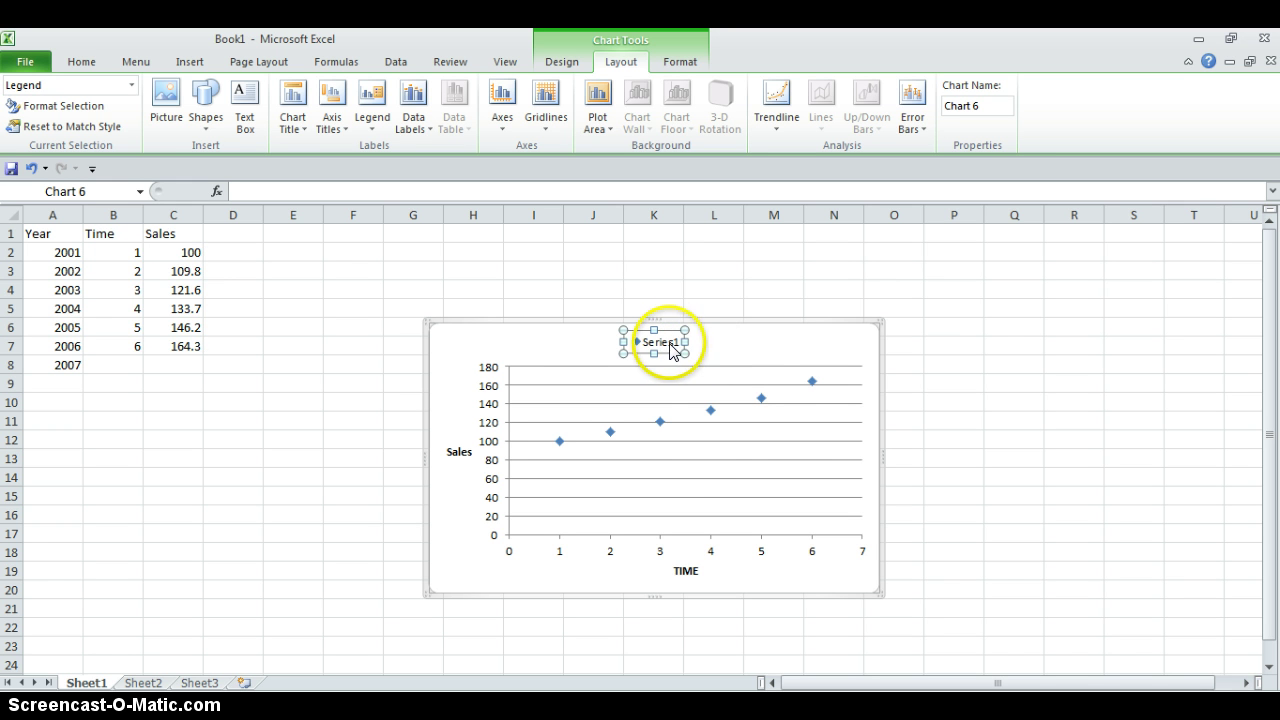
{"action": "right_click", "coordinate": [671, 347]}
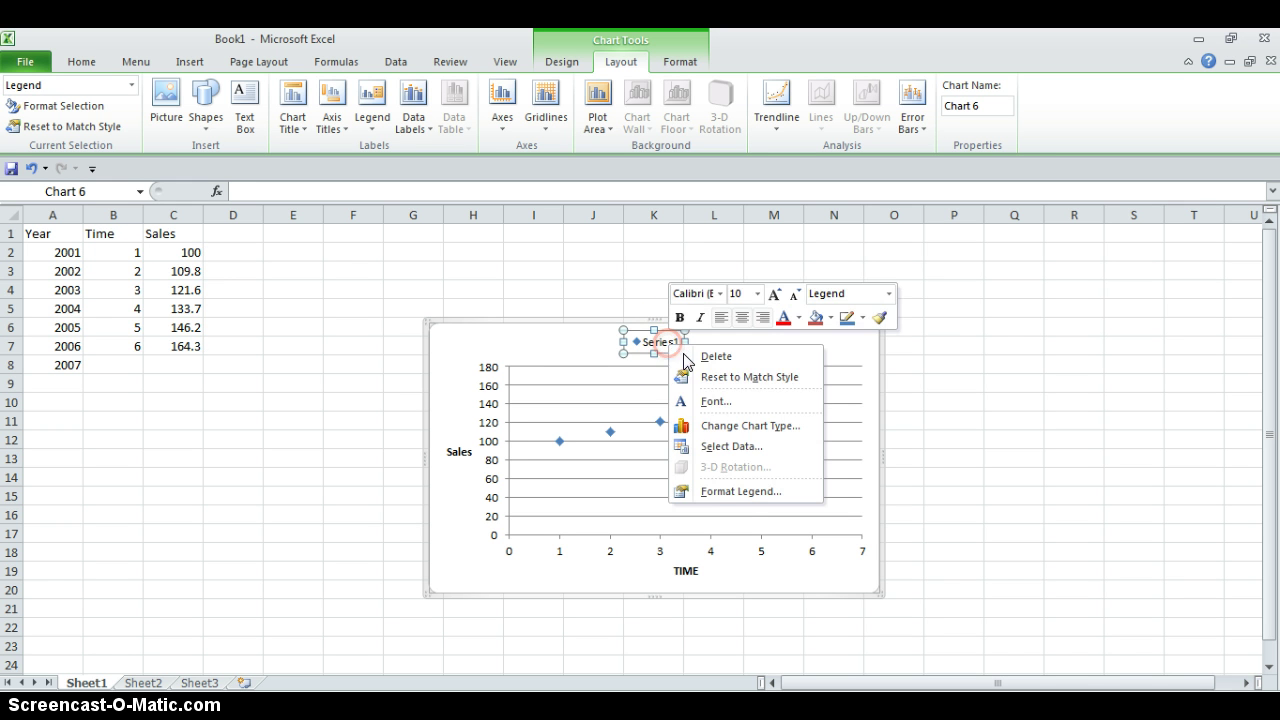
{"action": "left_click", "coordinate": [712, 447]}
{"action": "left_click", "coordinate": [112, 550]}
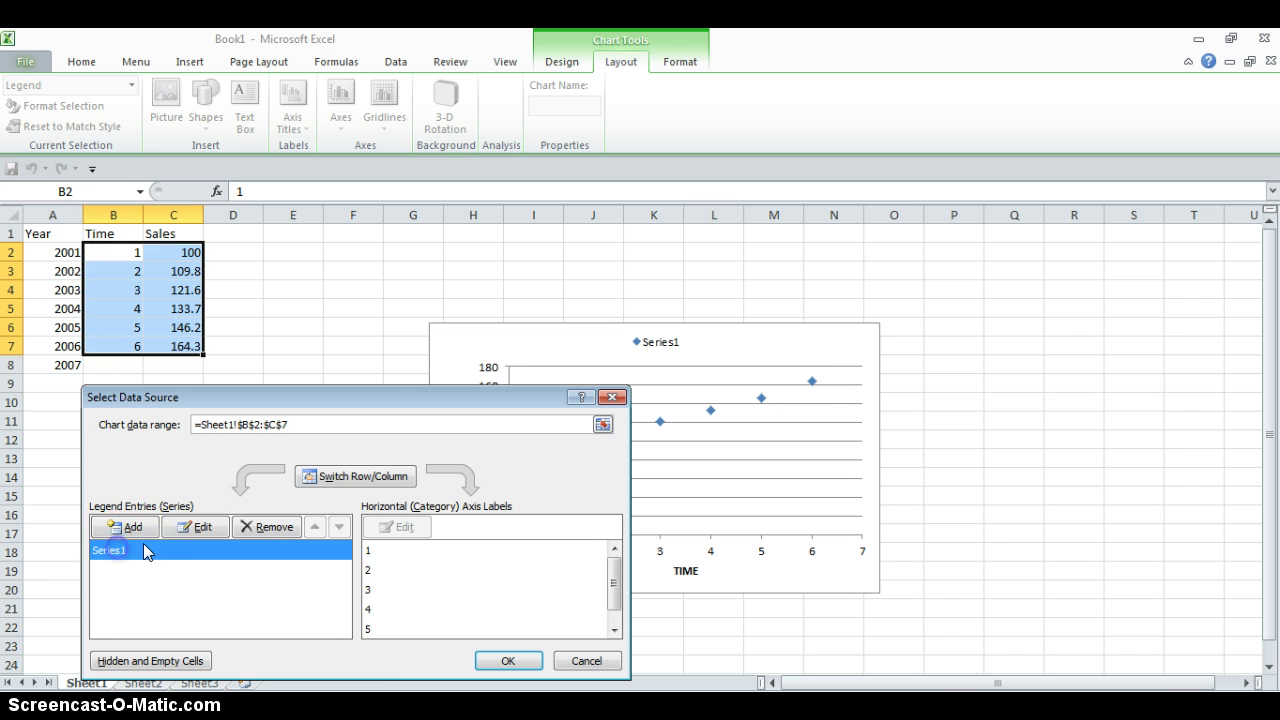
{"action": "left_click", "coordinate": [199, 528]}
{"action": "type", "text": "Sales"}
{"action": "left_click", "coordinate": [402, 655]}
{"action": "left_click", "coordinate": [382, 600]}
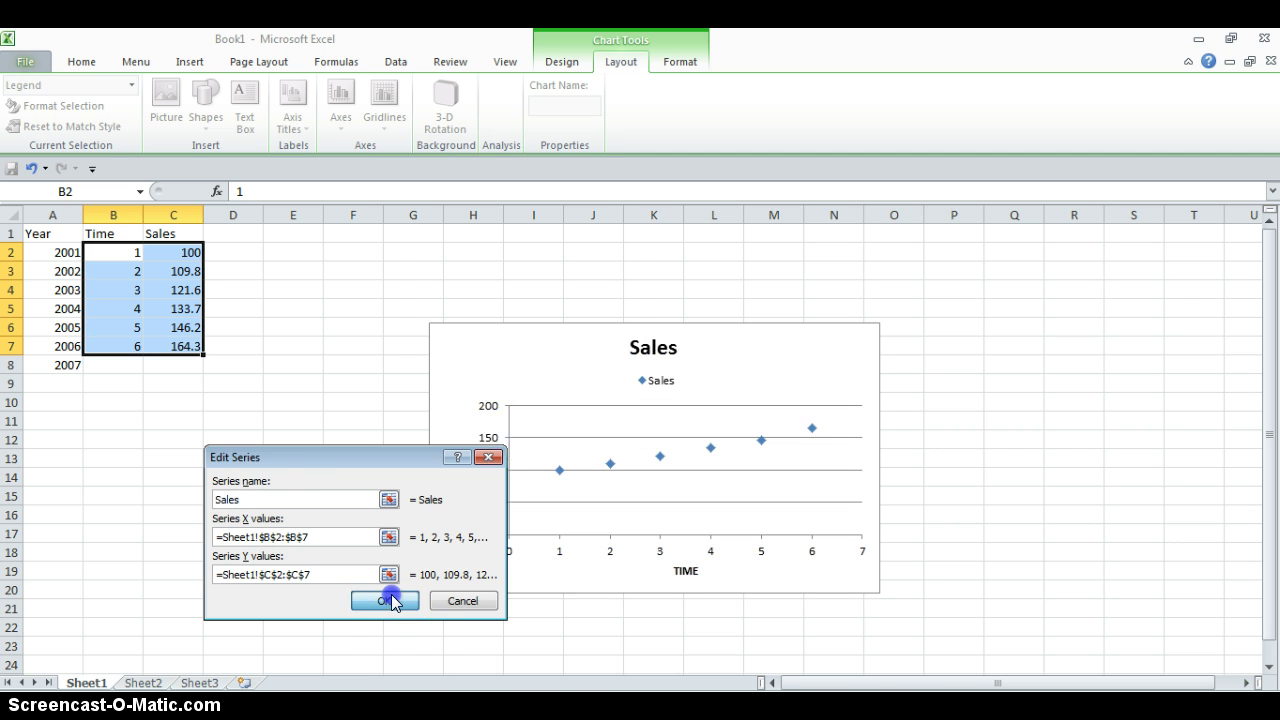
{"action": "left_click", "coordinate": [509, 661]}
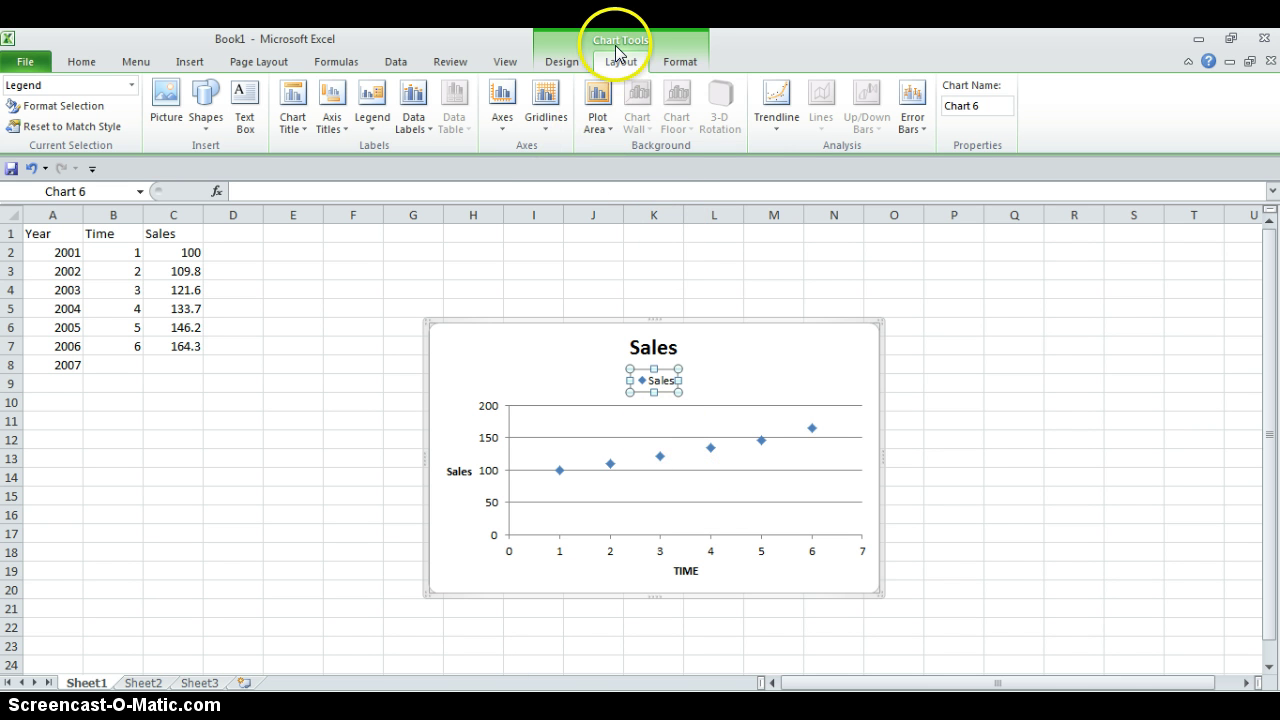
Step: Add a linear trendline to the Sales series, displaying its equation and R-squared value on the chart
{"action": "left_click", "coordinate": [774, 125]}
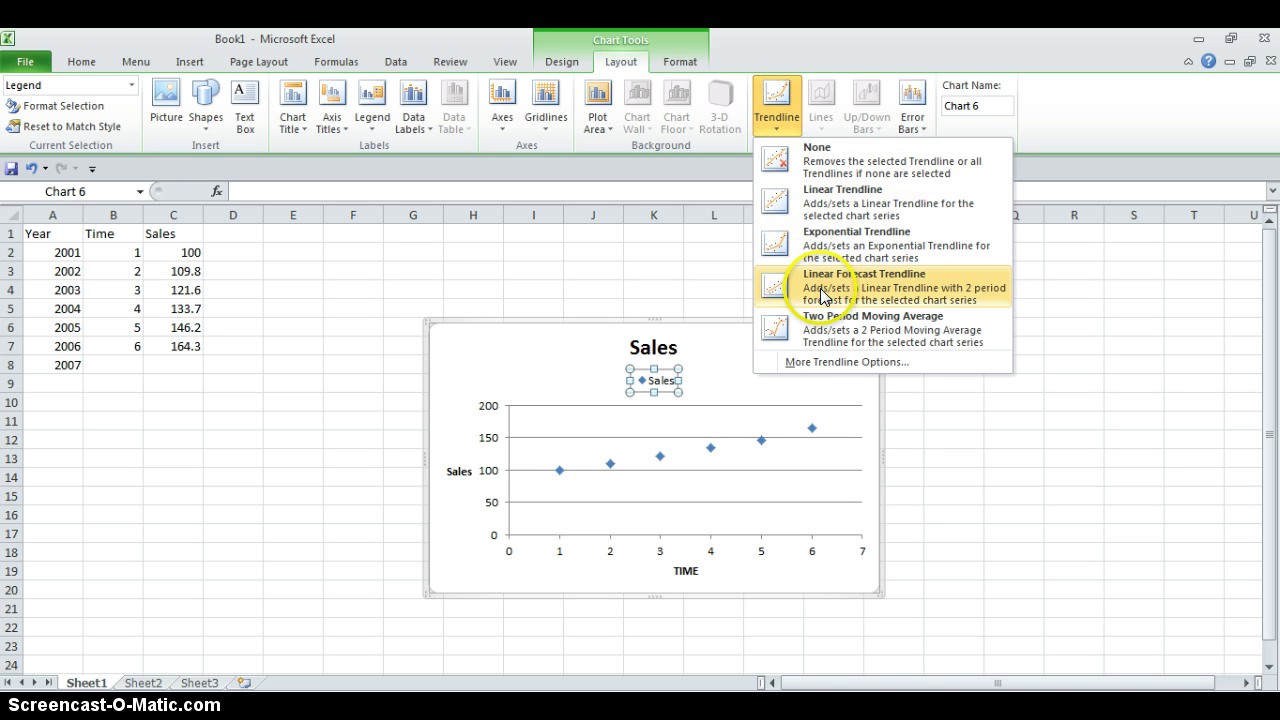
{"action": "left_click", "coordinate": [807, 364]}
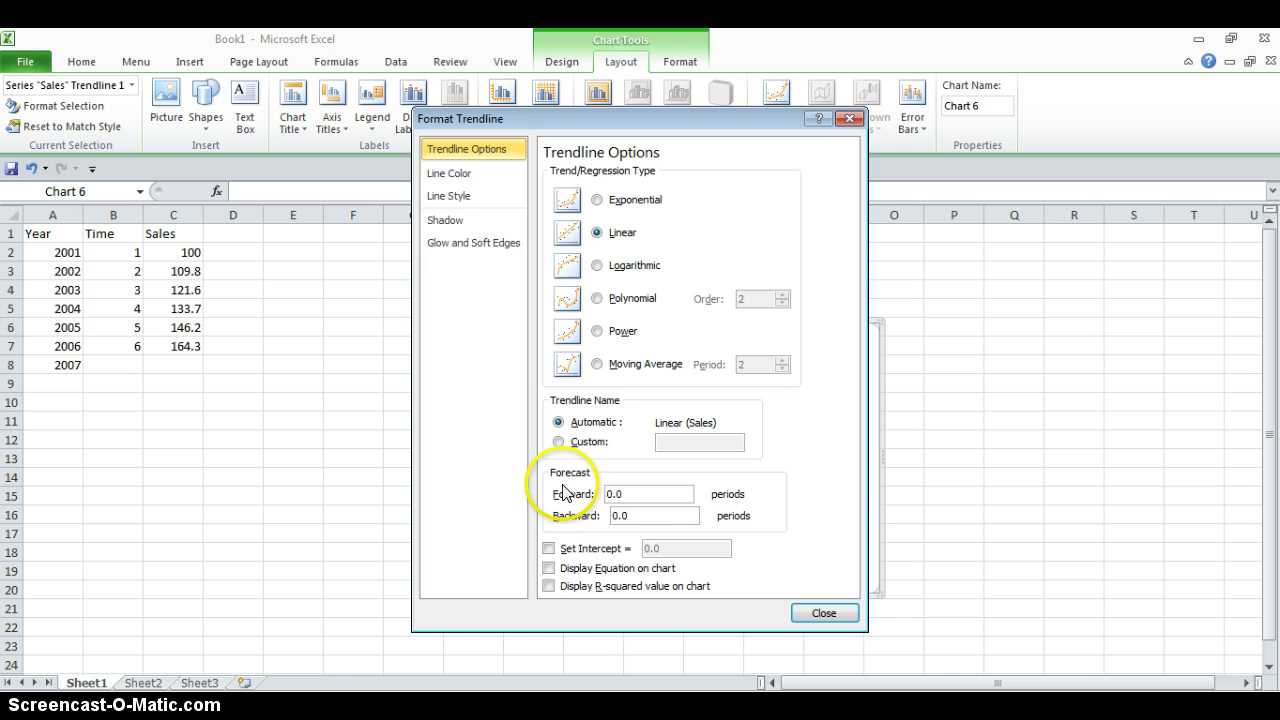
{"action": "left_click", "coordinate": [548, 567]}
{"action": "left_click", "coordinate": [548, 586]}
{"action": "left_click", "coordinate": [820, 615]}
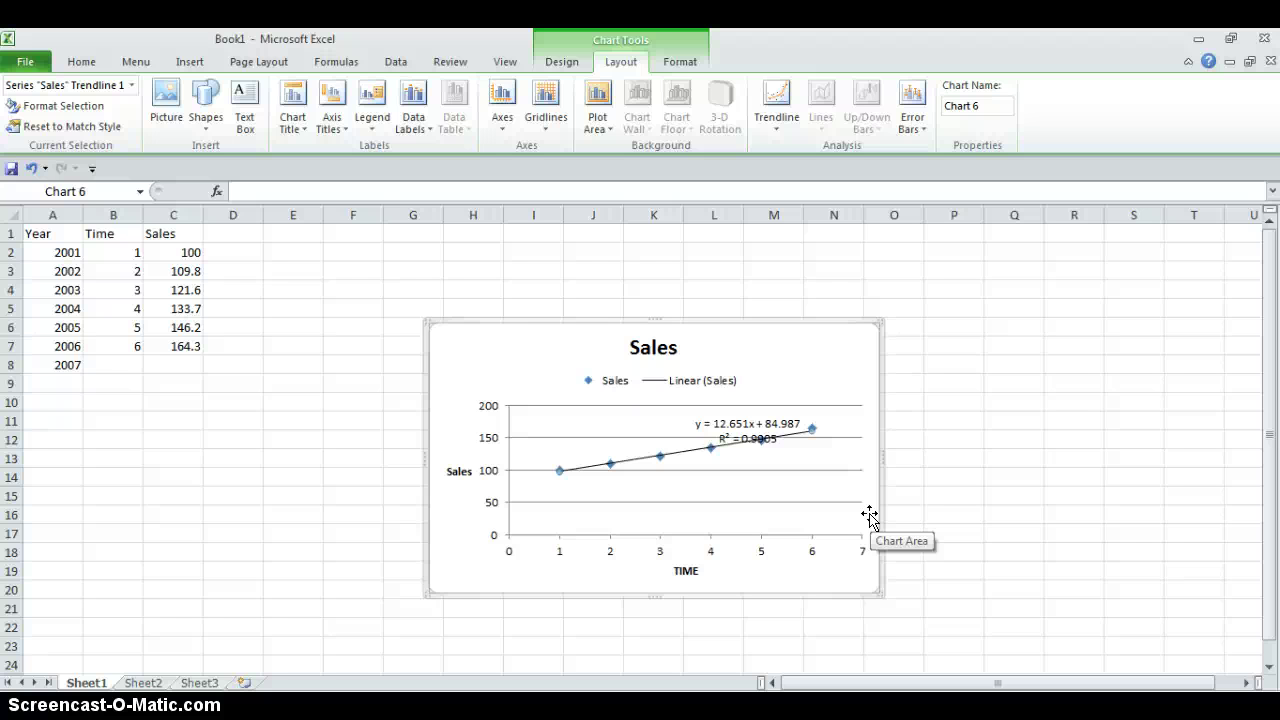
Step: Enter the column heading "Forecasted Sales" in cell D1
{"action": "left_click", "coordinate": [242, 228]}
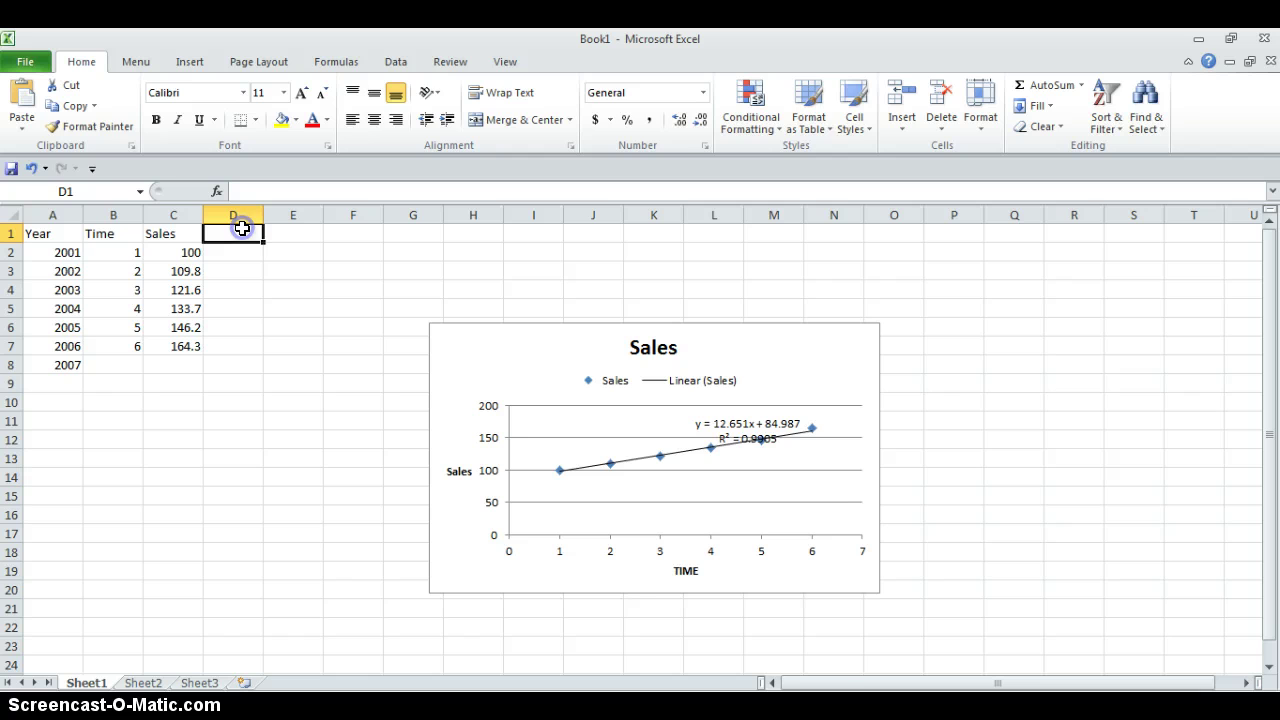
{"action": "type", "text": "Forecast"}
{"action": "left_click", "coordinate": [250, 242]}
{"action": "type", "text": "ed Sales"}
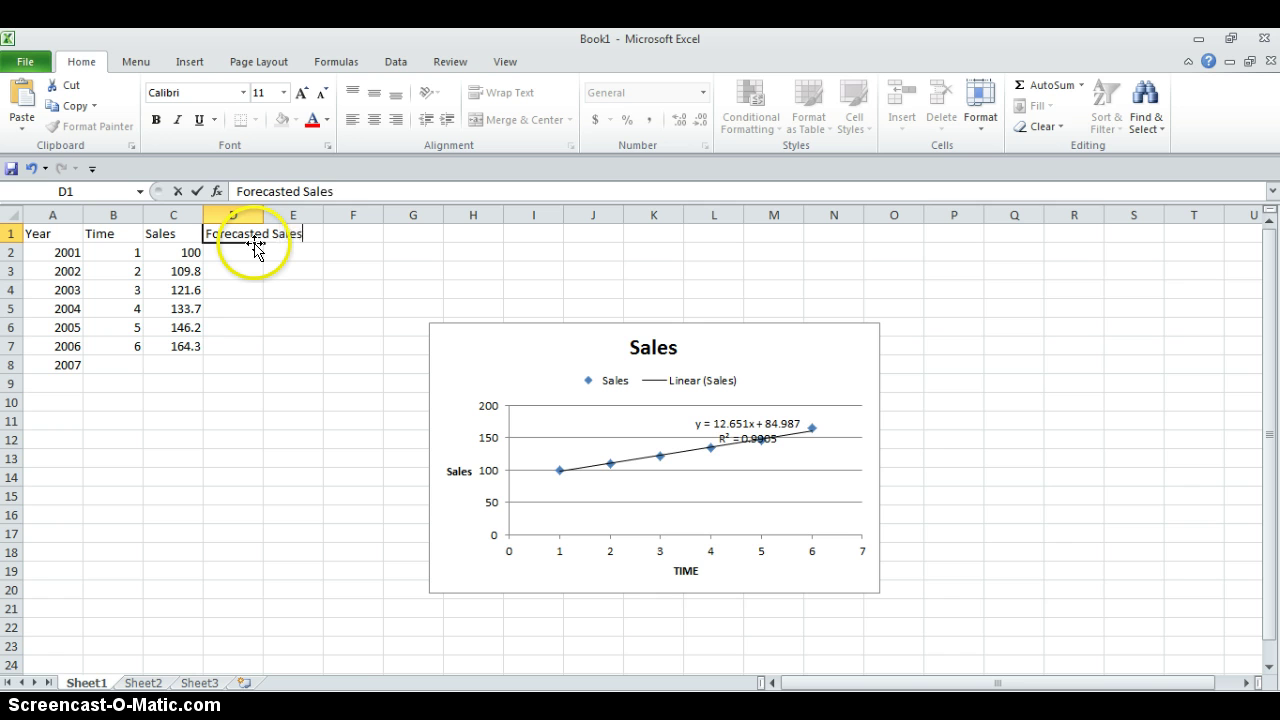
Step: Enter the trendline formula =84.987+12.651*B2 in D2 and fill it down through D7
{"action": "left_click", "coordinate": [217, 252]}
{"action": "type", "text": "="}
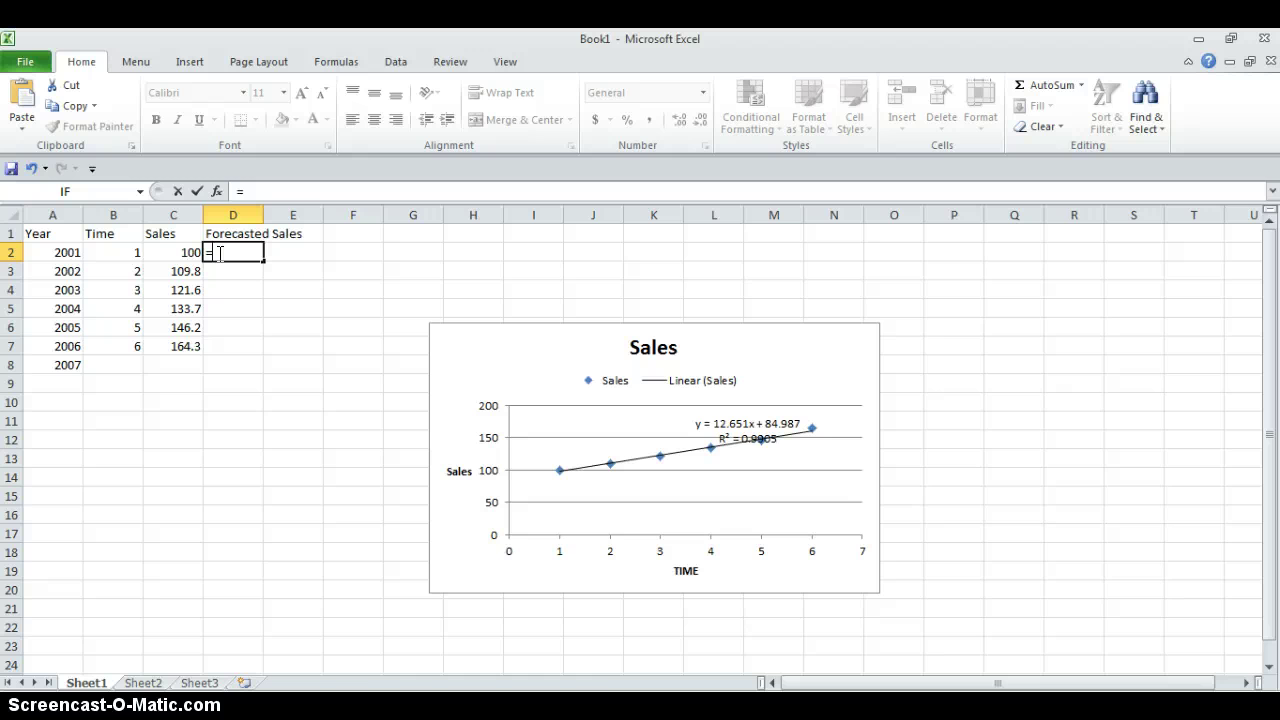
{"action": "type", "text": "84.987+"}
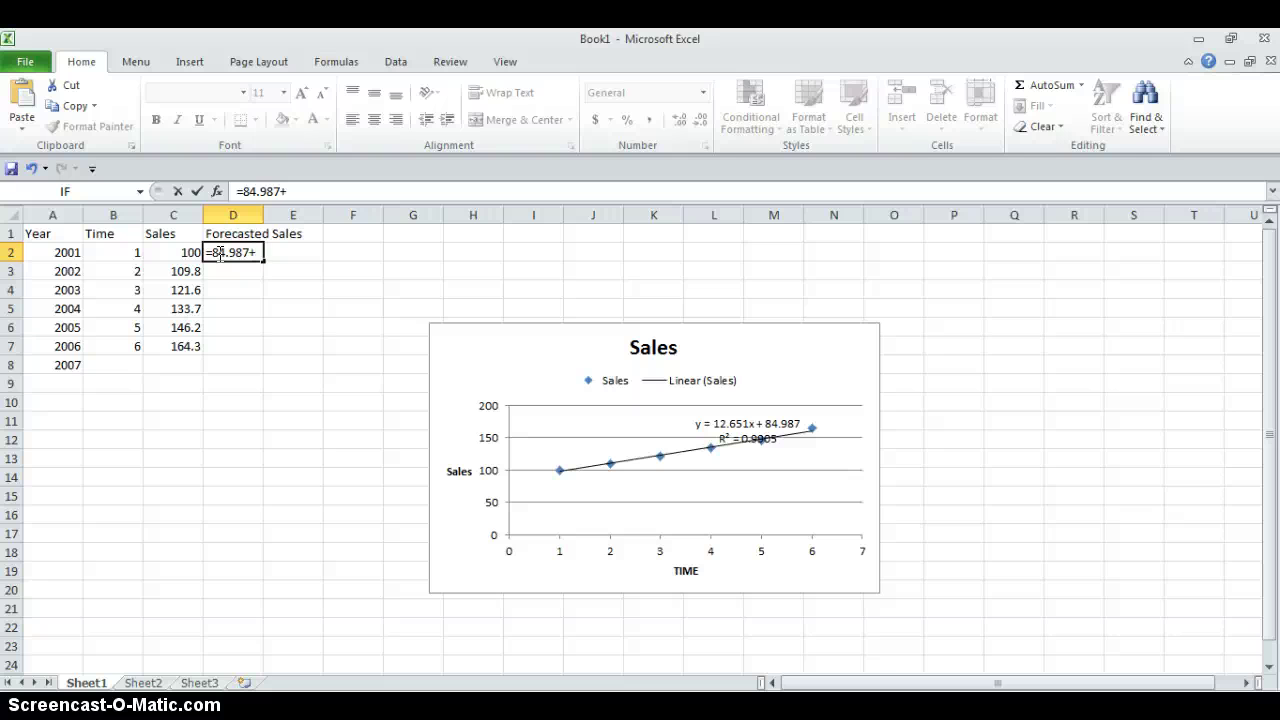
{"action": "type", "text": "12.651*"}
{"action": "left_click", "coordinate": [125, 245]}
{"action": "key", "text": "Return"}
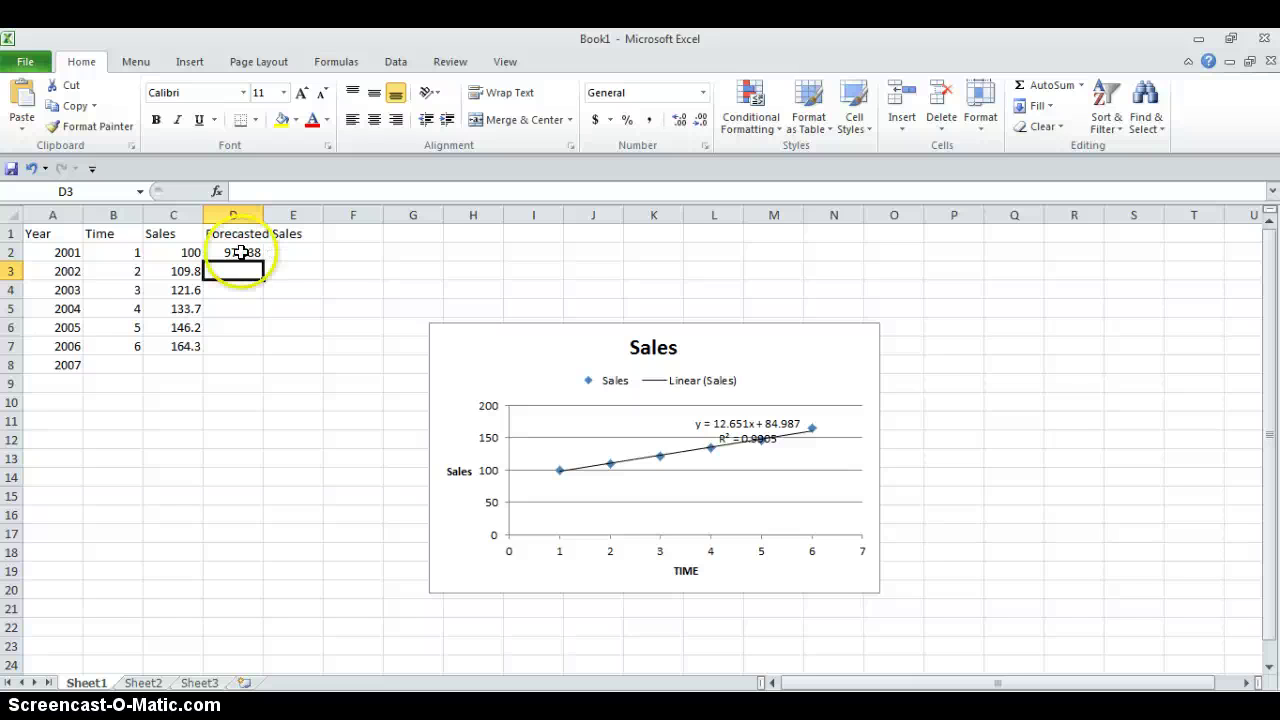
{"action": "left_click", "coordinate": [242, 252]}
{"action": "left_click_drag", "start_coordinate": [264, 260], "coordinate": [260, 355]}
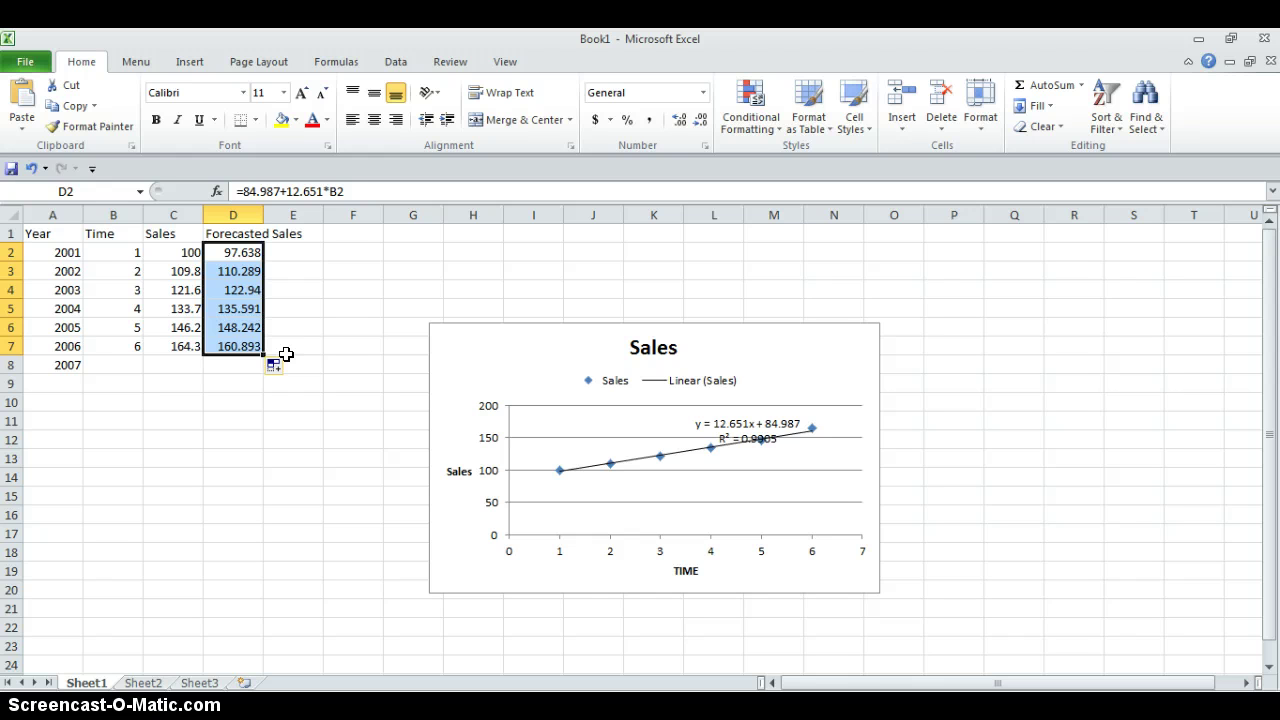
Step: Enter time period 7 for 2007 in B8 and the forecast formula =84.987+12.651*B8 in D8
{"action": "left_click", "coordinate": [120, 364]}
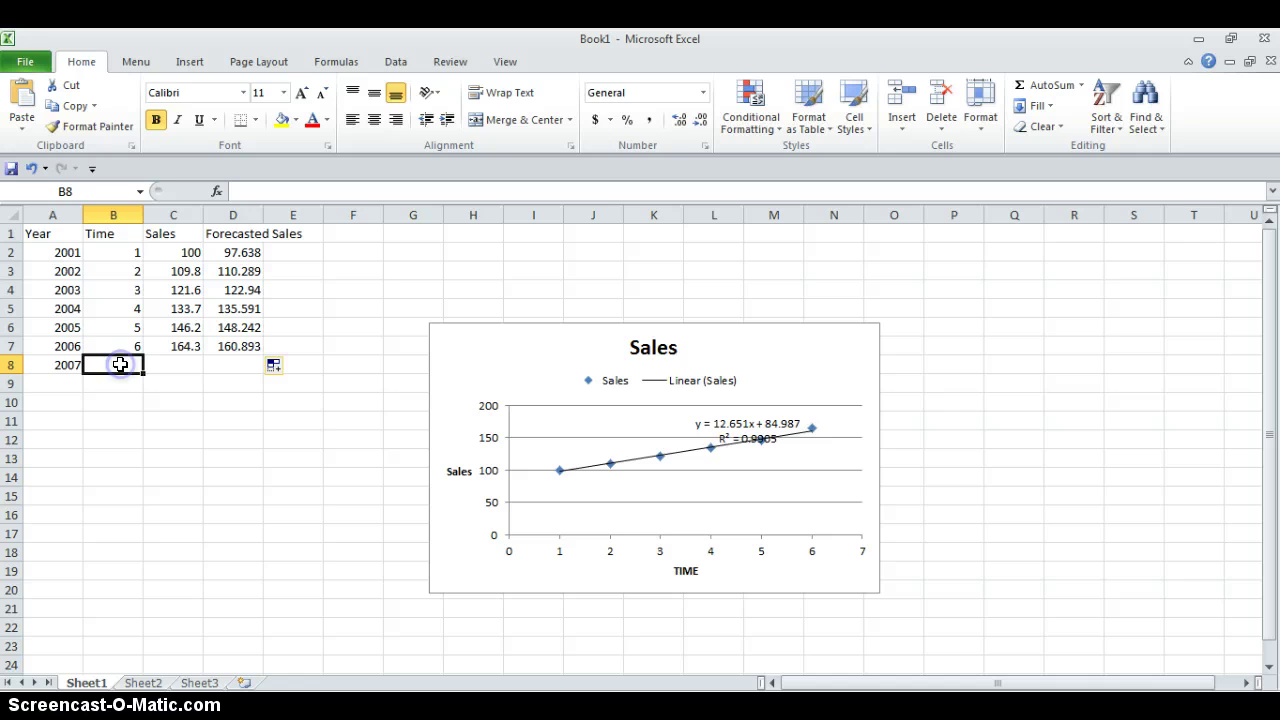
{"action": "type", "text": "7"}
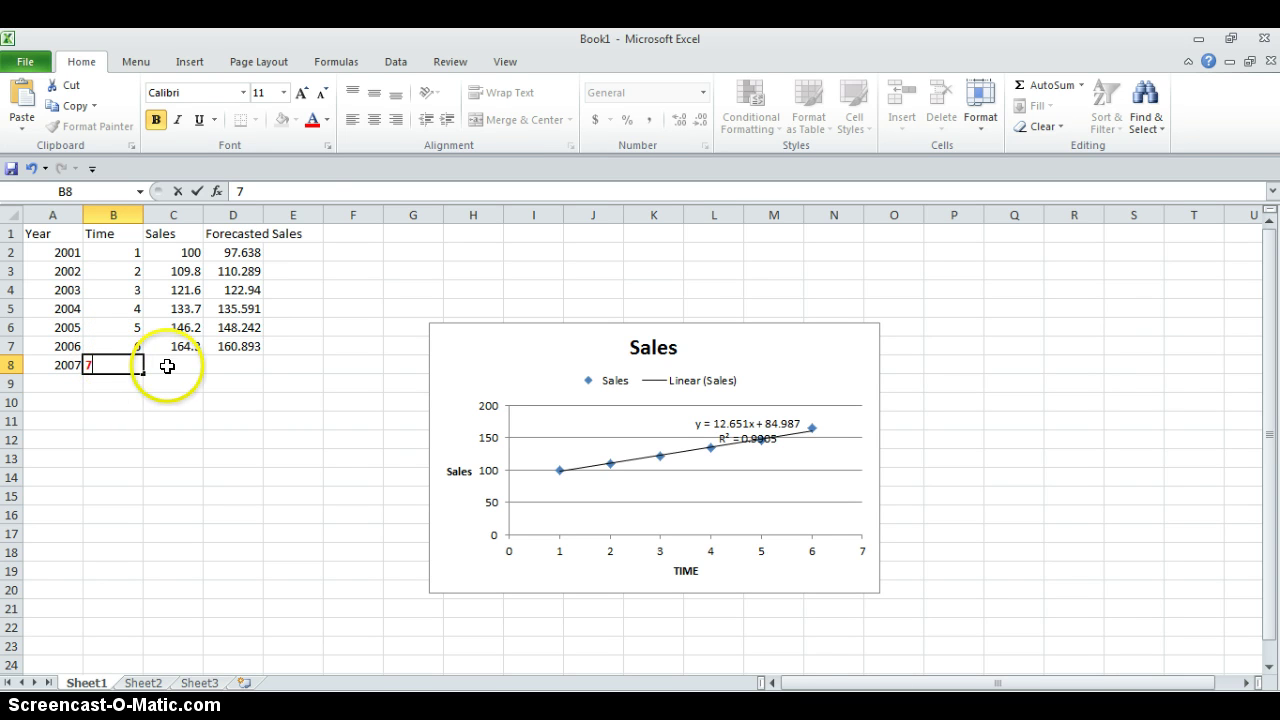
{"action": "left_click", "coordinate": [237, 362]}
{"action": "type", "text": "=84.987+12.651*B8"}
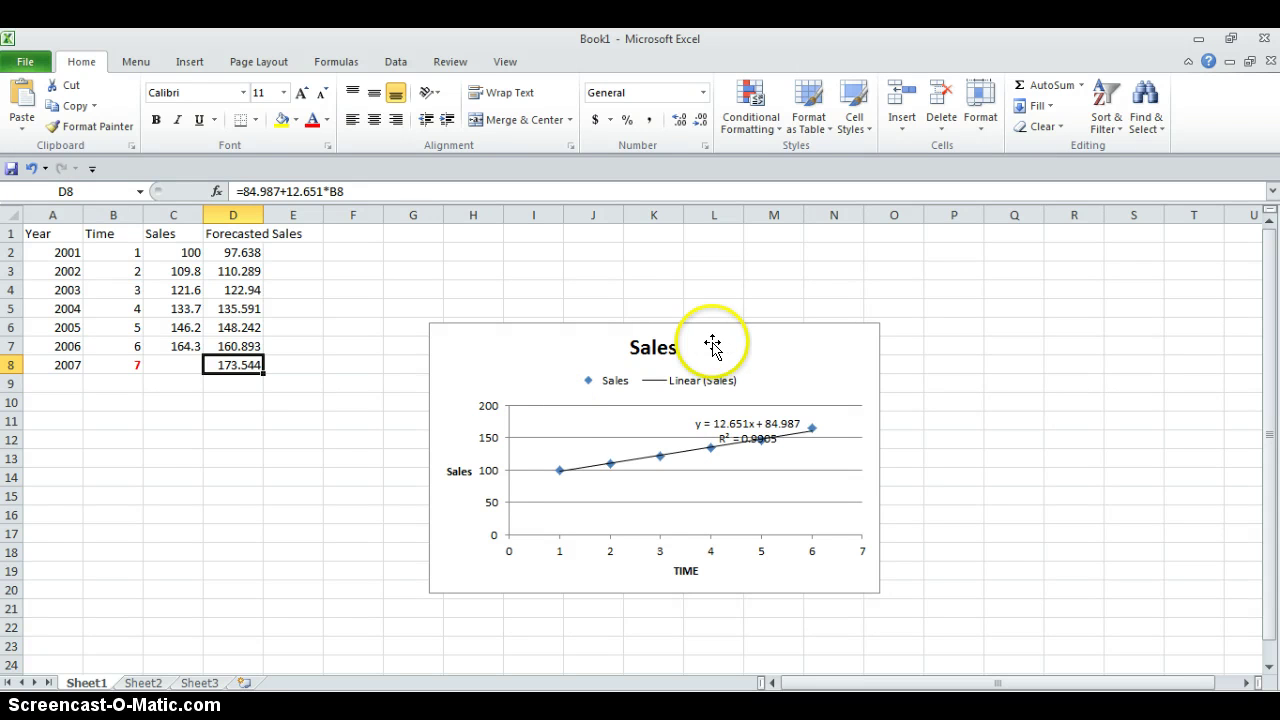
Step: Move the Sales chart clear of the data columns and enter the column heading "Error" in cell E1
{"action": "left_click_drag", "start_coordinate": [685, 343], "coordinate": [1022, 351]}
{"action": "left_click", "coordinate": [292, 234]}
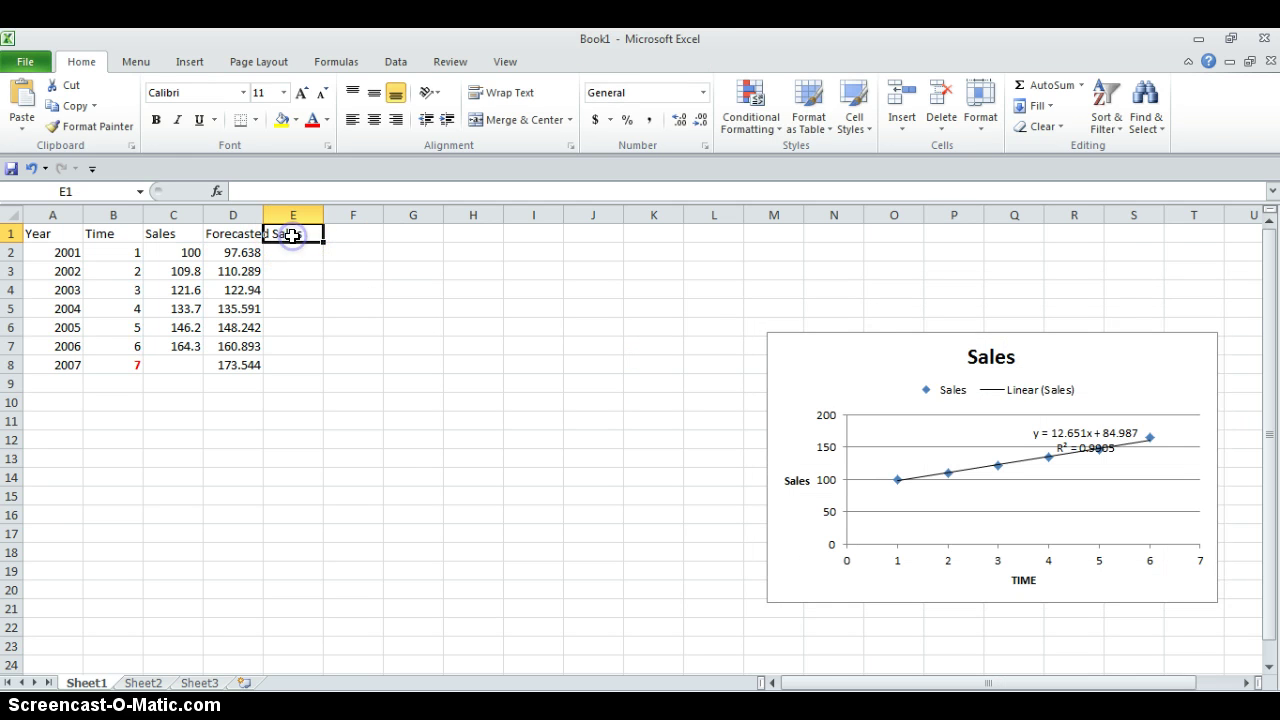
{"action": "type", "text": "Error"}
Step: Enter the error formula =C2-D2 in E2 and fill it down through E7
{"action": "left_click", "coordinate": [294, 256]}
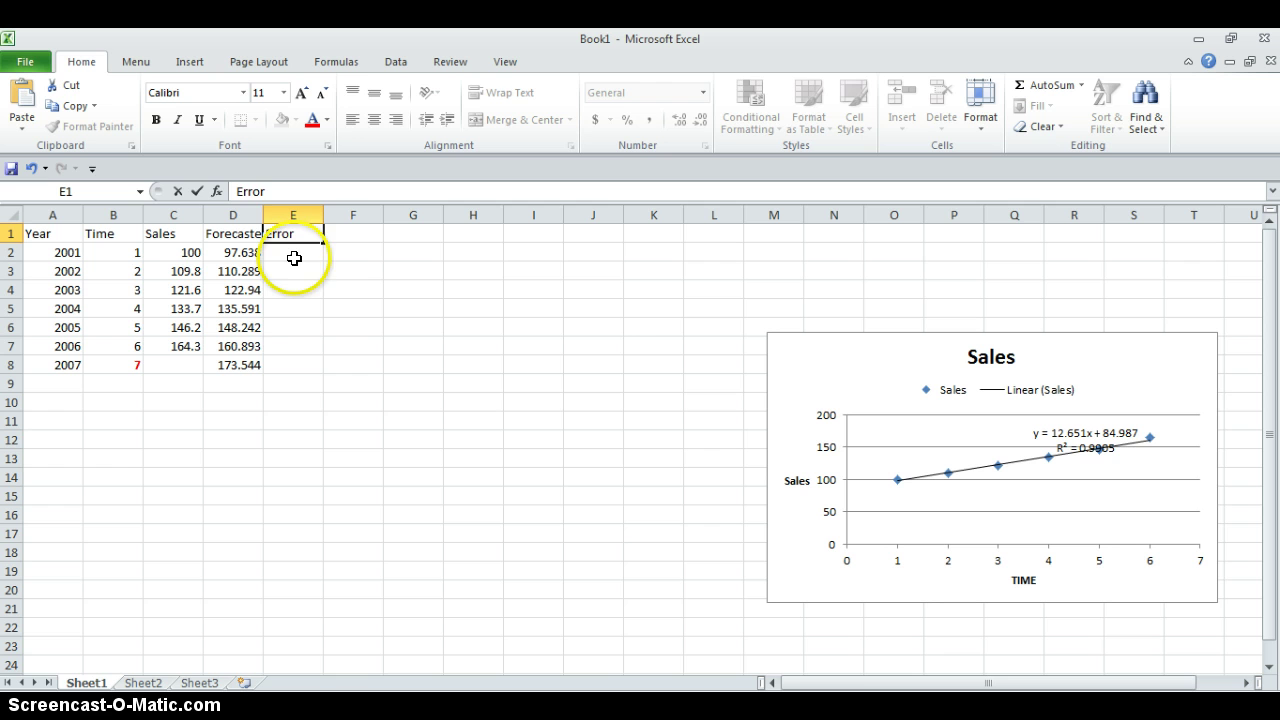
{"action": "type", "text": "="}
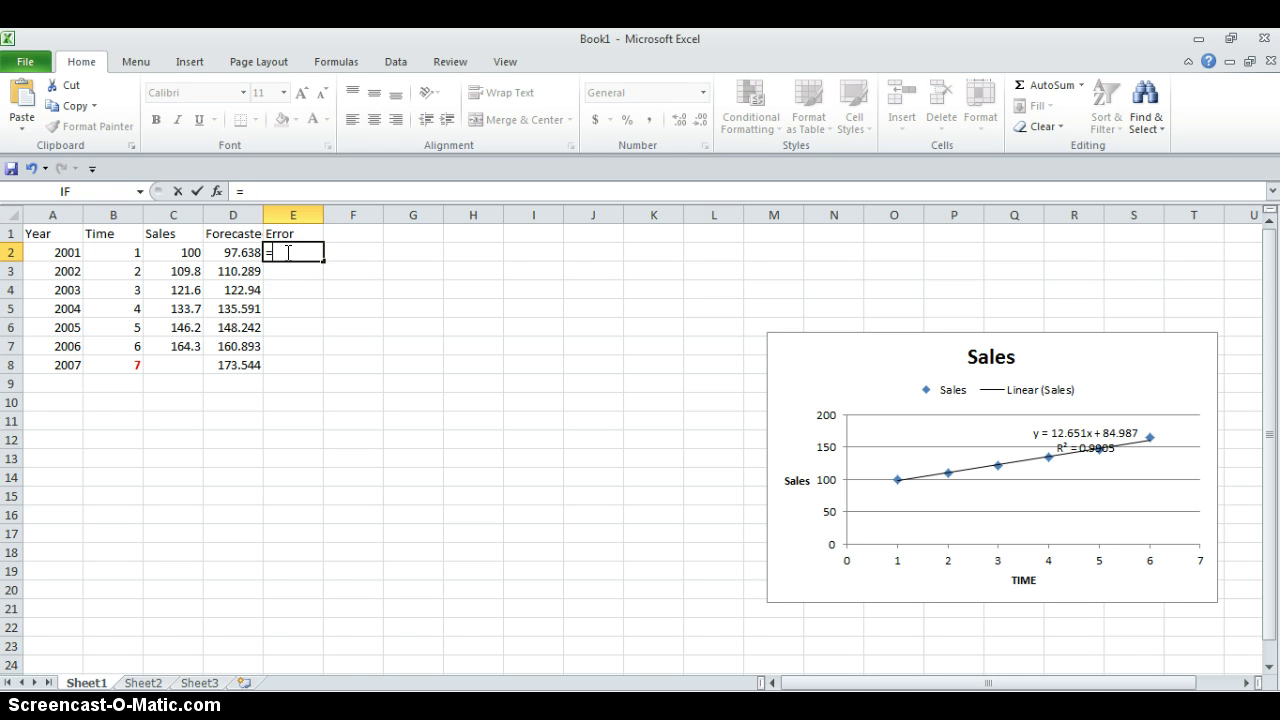
{"action": "left_click", "coordinate": [169, 250]}
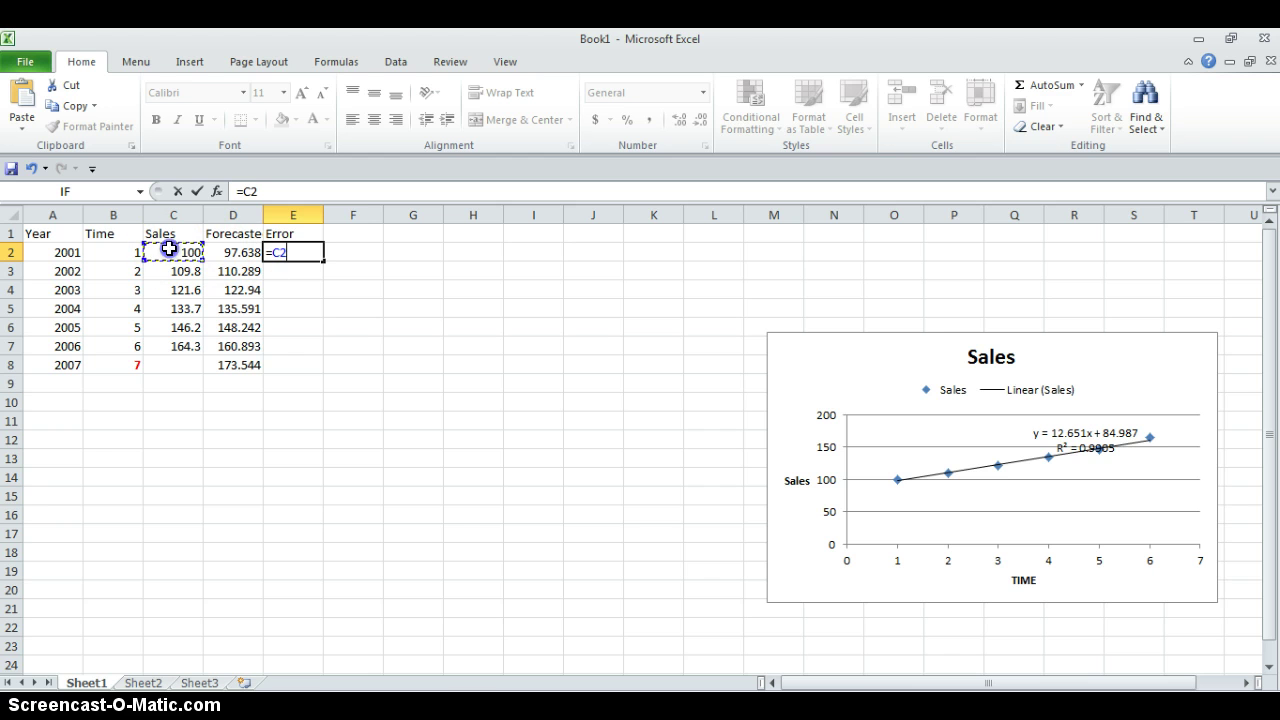
{"action": "type", "text": "-"}
{"action": "left_click", "coordinate": [220, 251]}
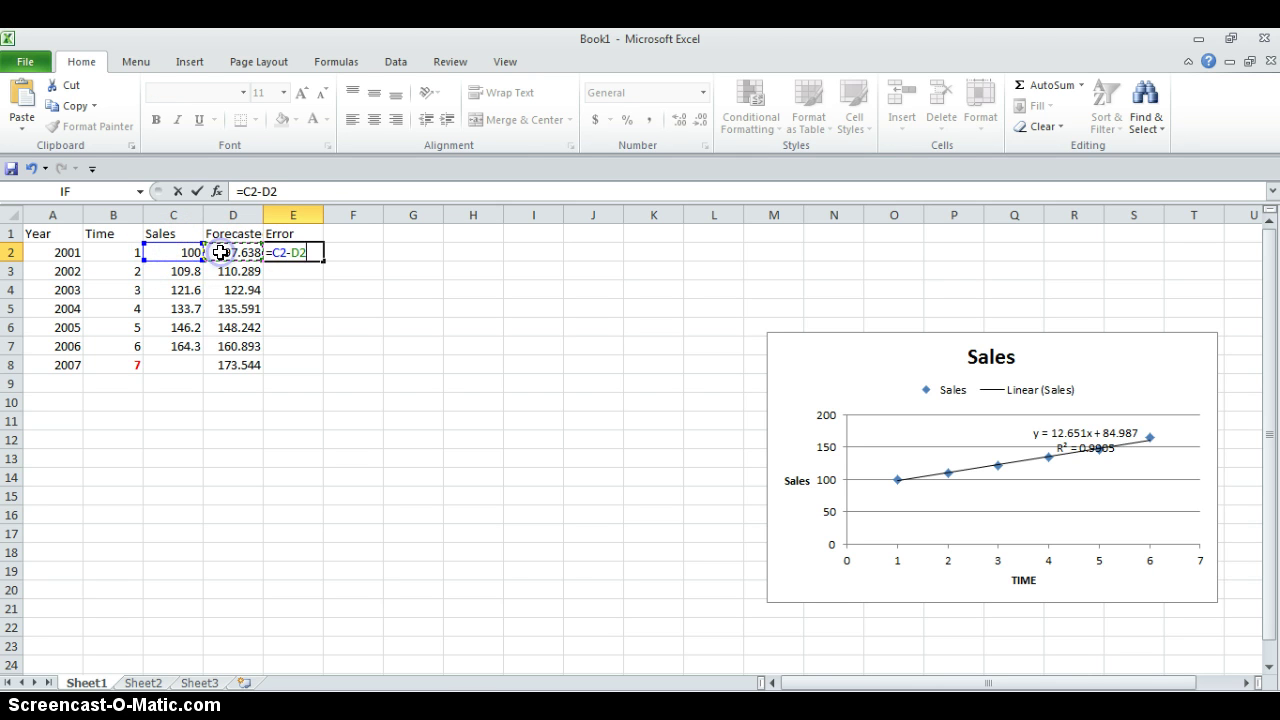
{"action": "key", "text": "Return"}
{"action": "left_click", "coordinate": [303, 252]}
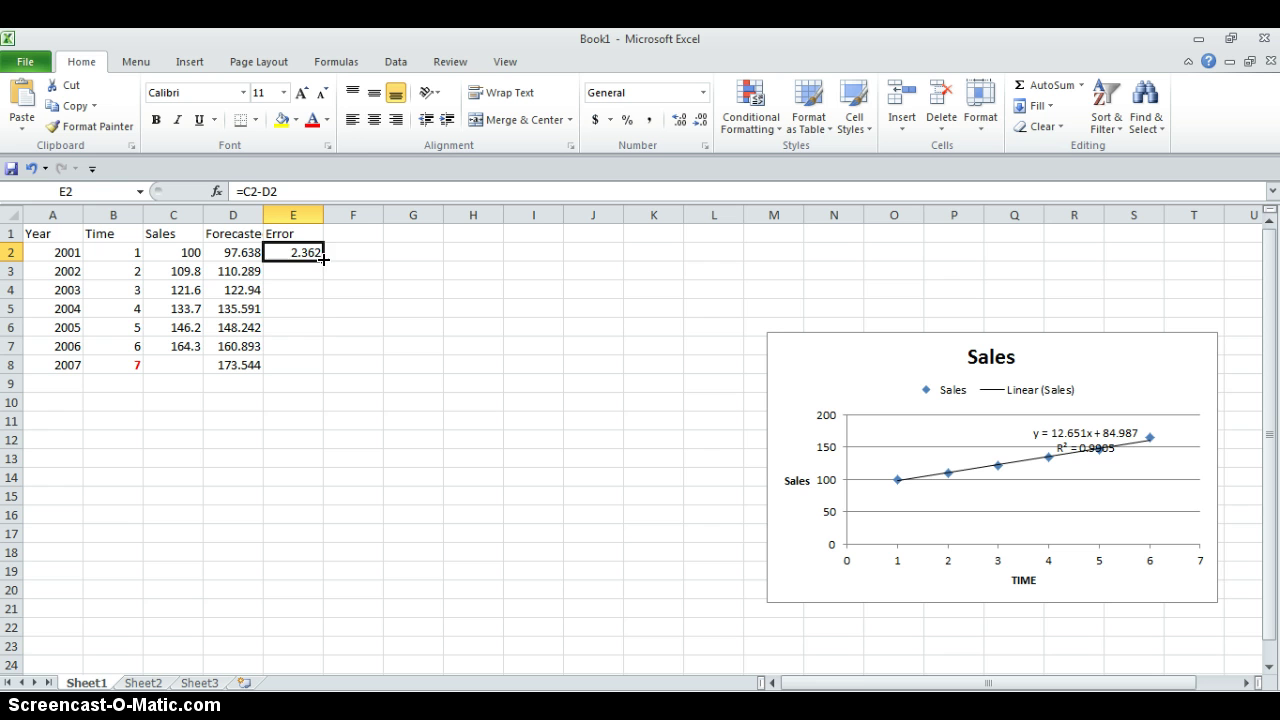
{"action": "left_click_drag", "start_coordinate": [322, 260], "coordinate": [315, 346]}
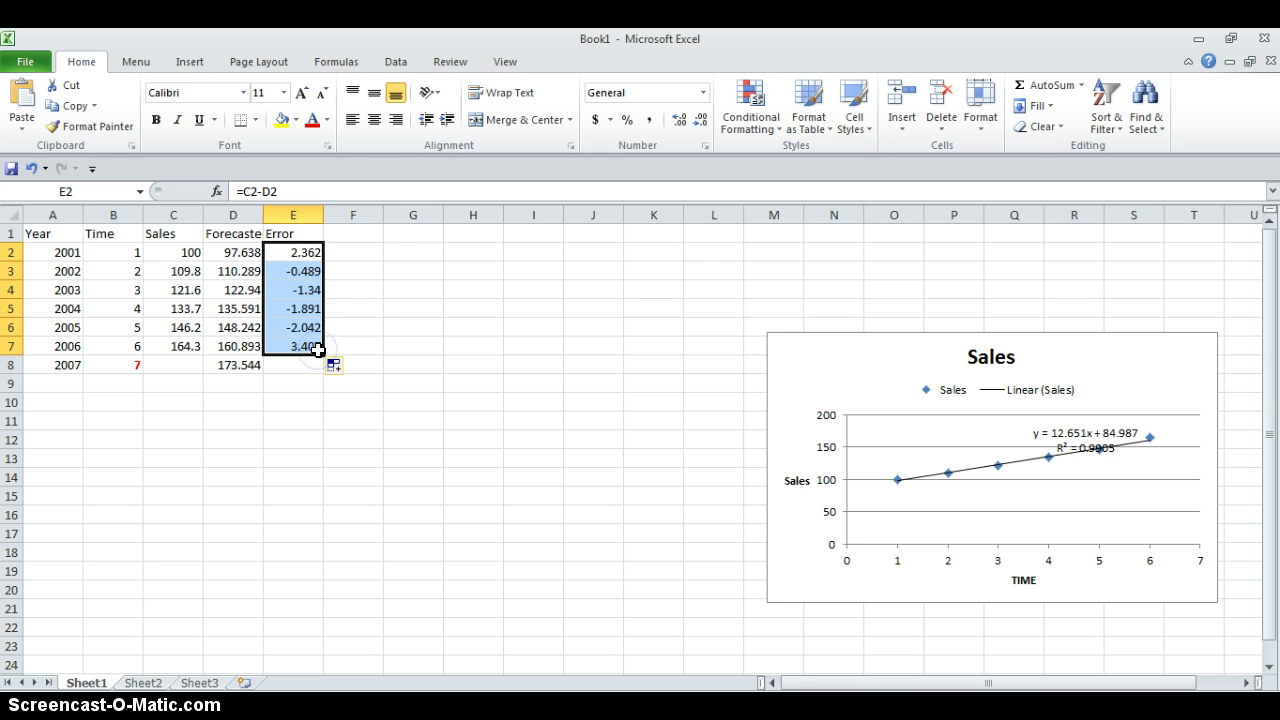
Step: Enter the column heading "Error^2" in cell F1
{"action": "left_click", "coordinate": [351, 237]}
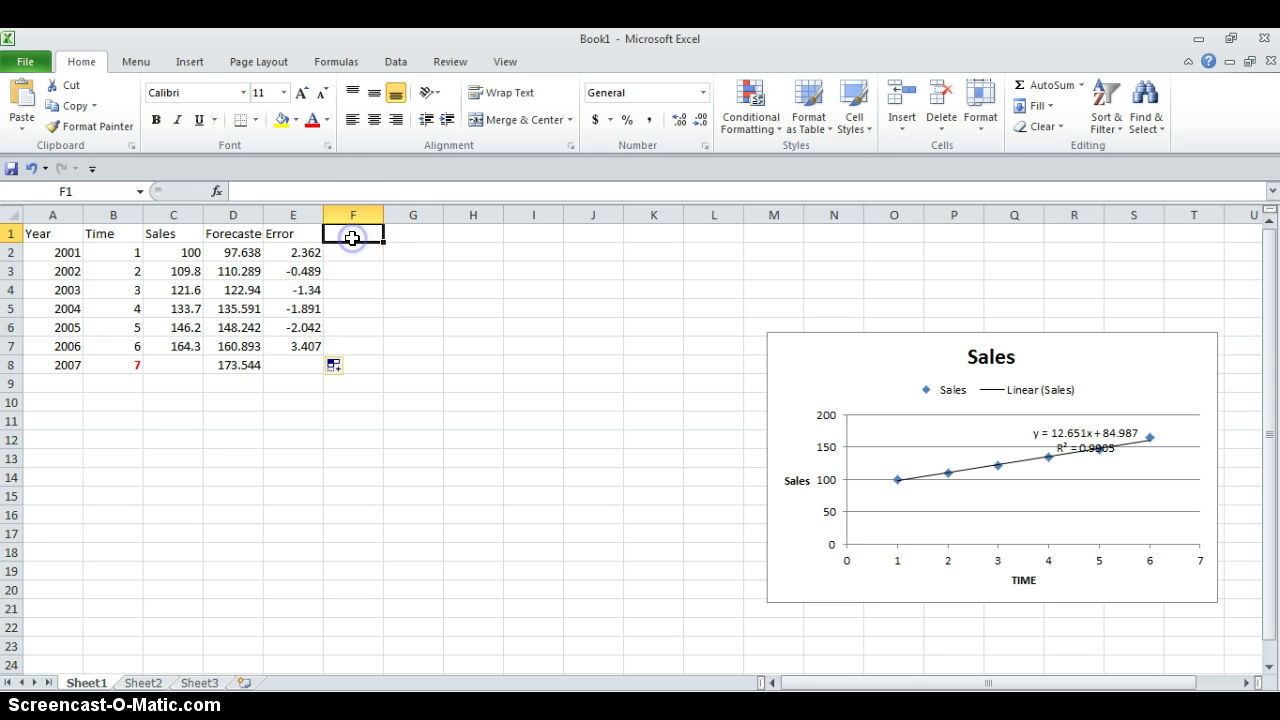
{"action": "type", "text": "Eror"}
{"action": "key", "text": "BackSpace"}
{"action": "type", "text": "ror"}
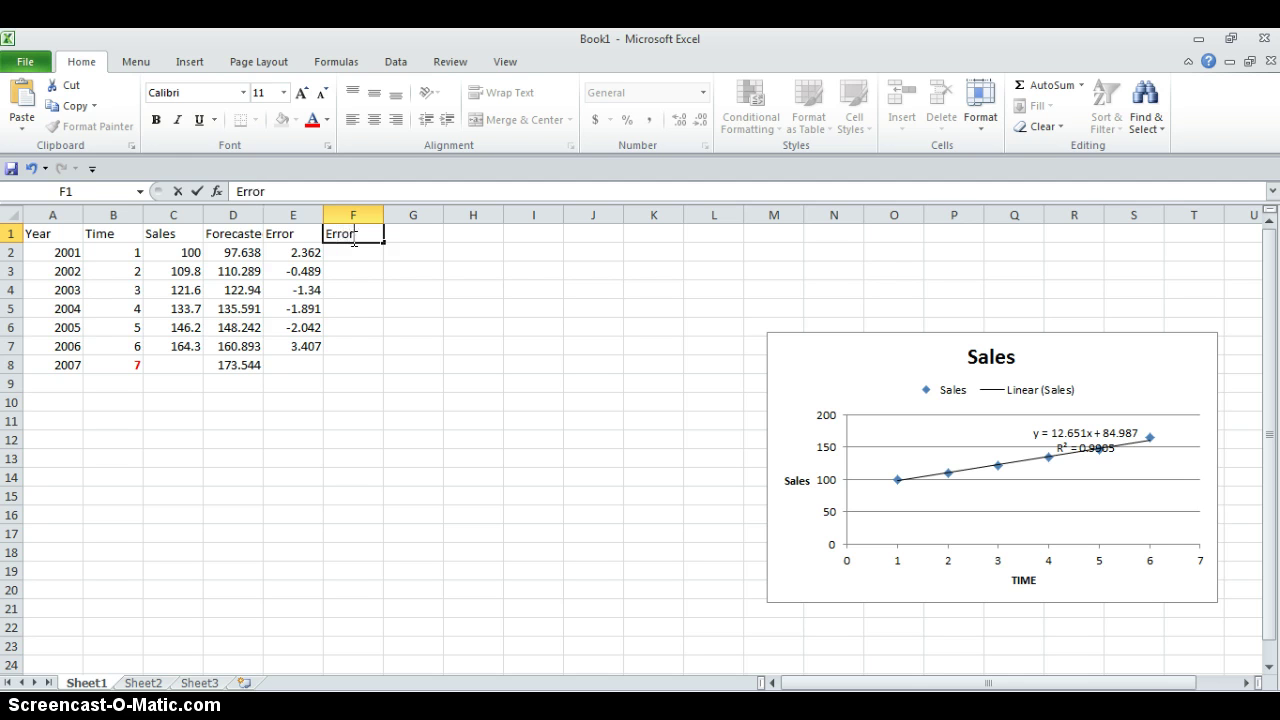
{"action": "type", "text": "^2"}
{"action": "key", "text": "Return"}
Step: Enter the squared error formula =E2^2 in F2 and fill it down through F7
{"action": "left_click", "coordinate": [356, 260]}
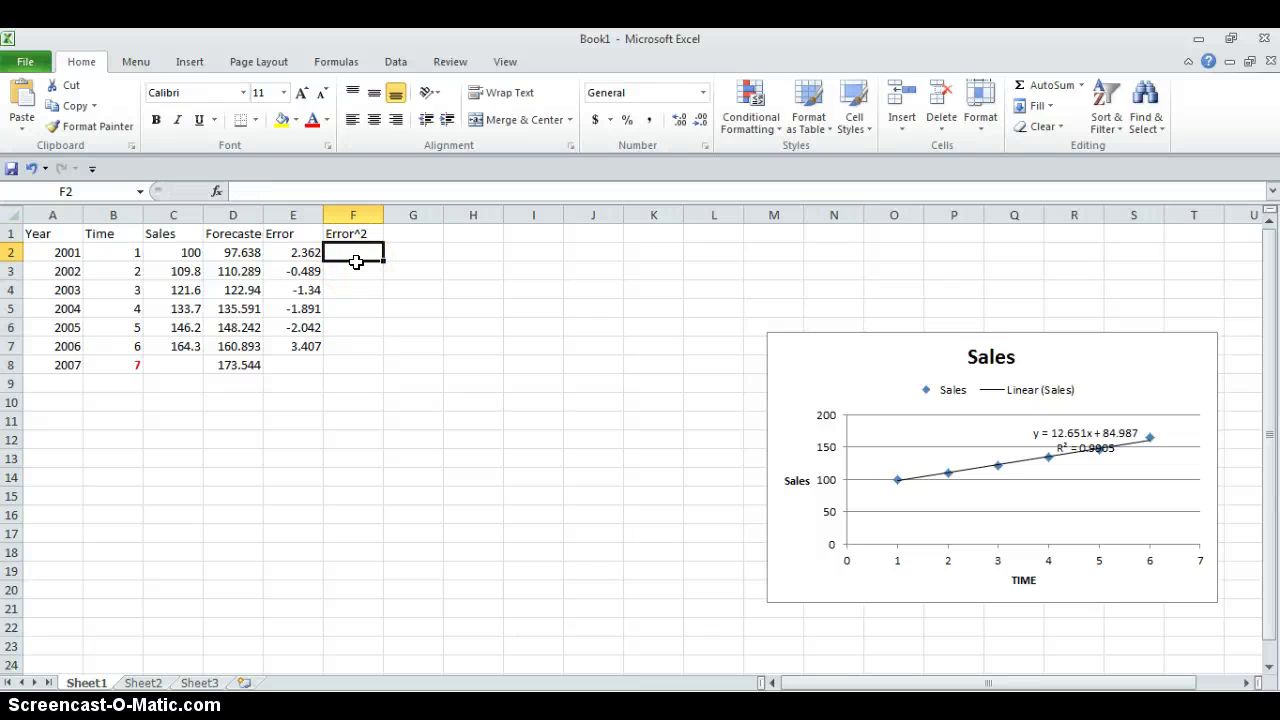
{"action": "type", "text": "="}
{"action": "left_click", "coordinate": [290, 254]}
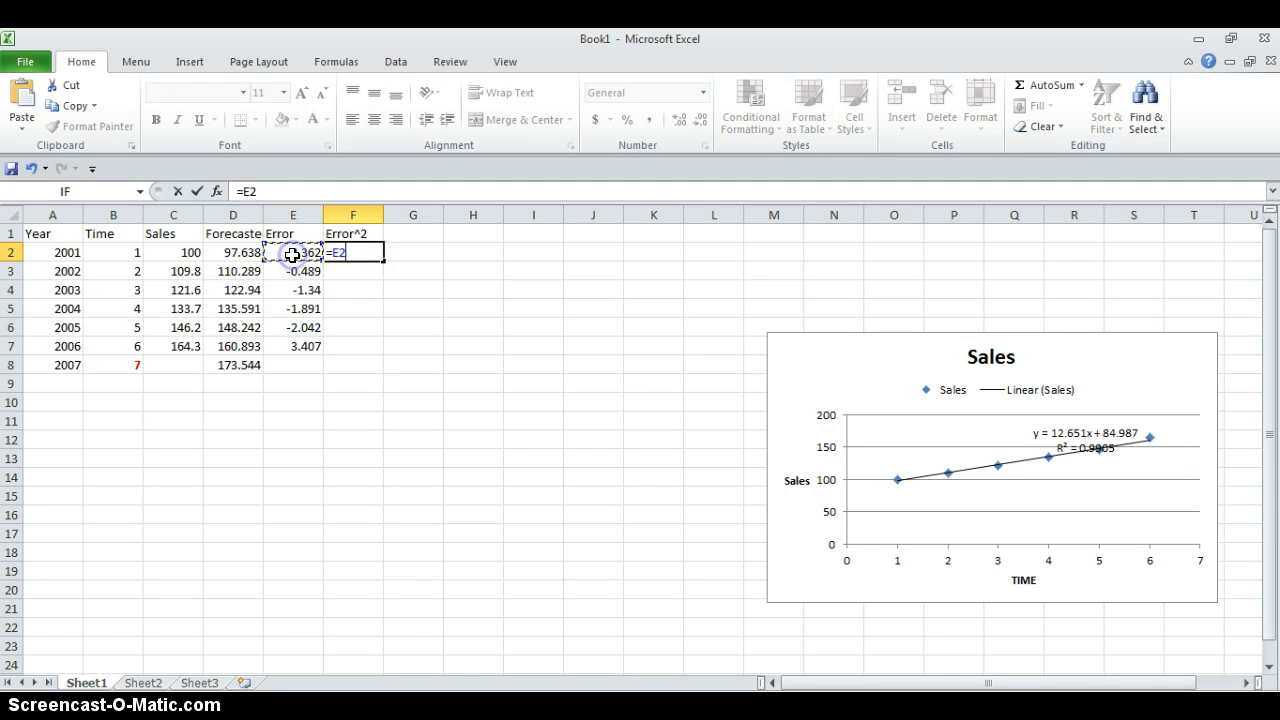
{"action": "type", "text": "^2"}
{"action": "key", "text": "Return"}
{"action": "left_click", "coordinate": [345, 262]}
{"action": "left_click", "coordinate": [350, 252]}
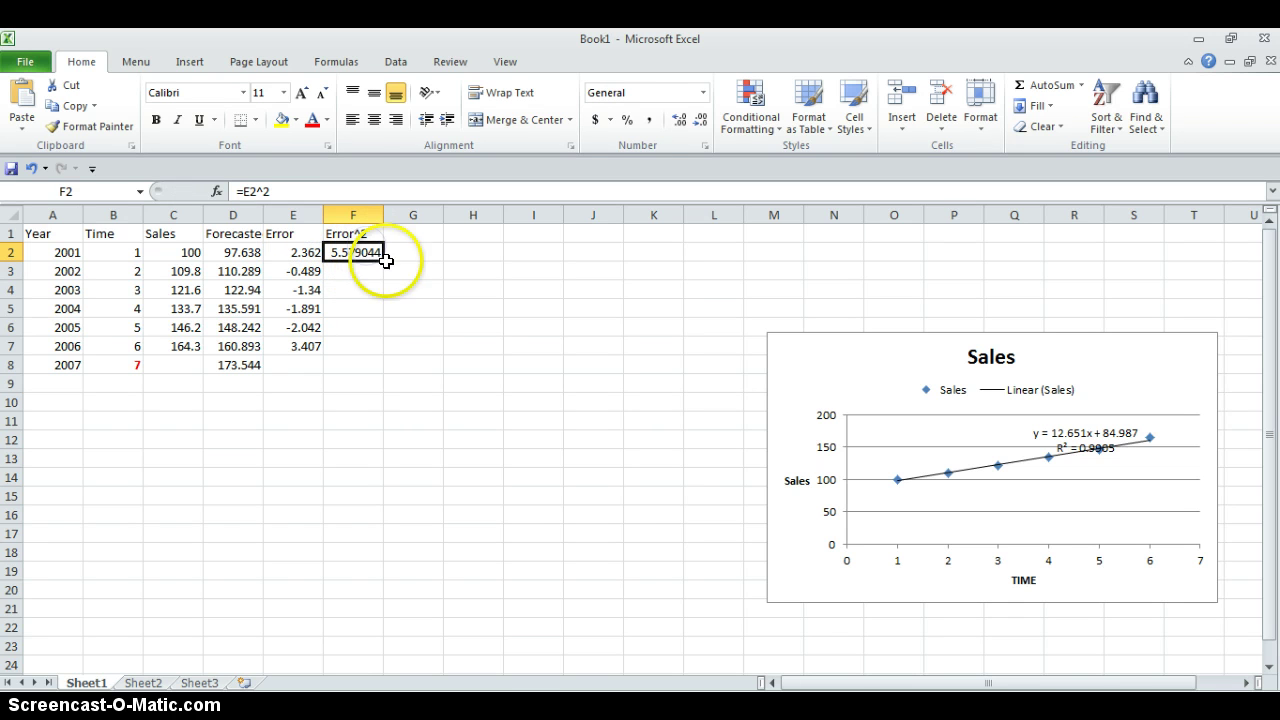
{"action": "left_click_drag", "start_coordinate": [382, 261], "coordinate": [376, 349]}
Step: Enter the heading "SumES" in G1 and total the squared errors in G2 with =SUM(F2:F7)
{"action": "left_click", "coordinate": [391, 234]}
{"action": "type", "text": "SumES"}
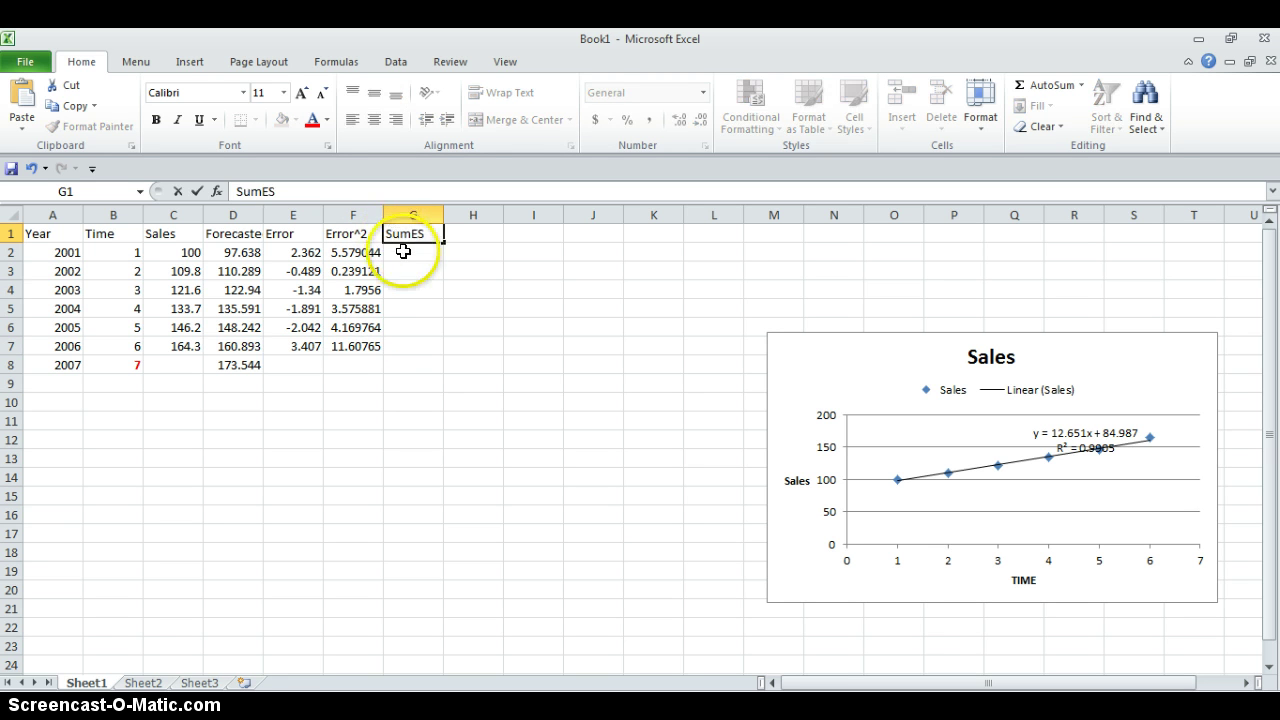
{"action": "left_click", "coordinate": [397, 252]}
{"action": "type", "text": "=su"}
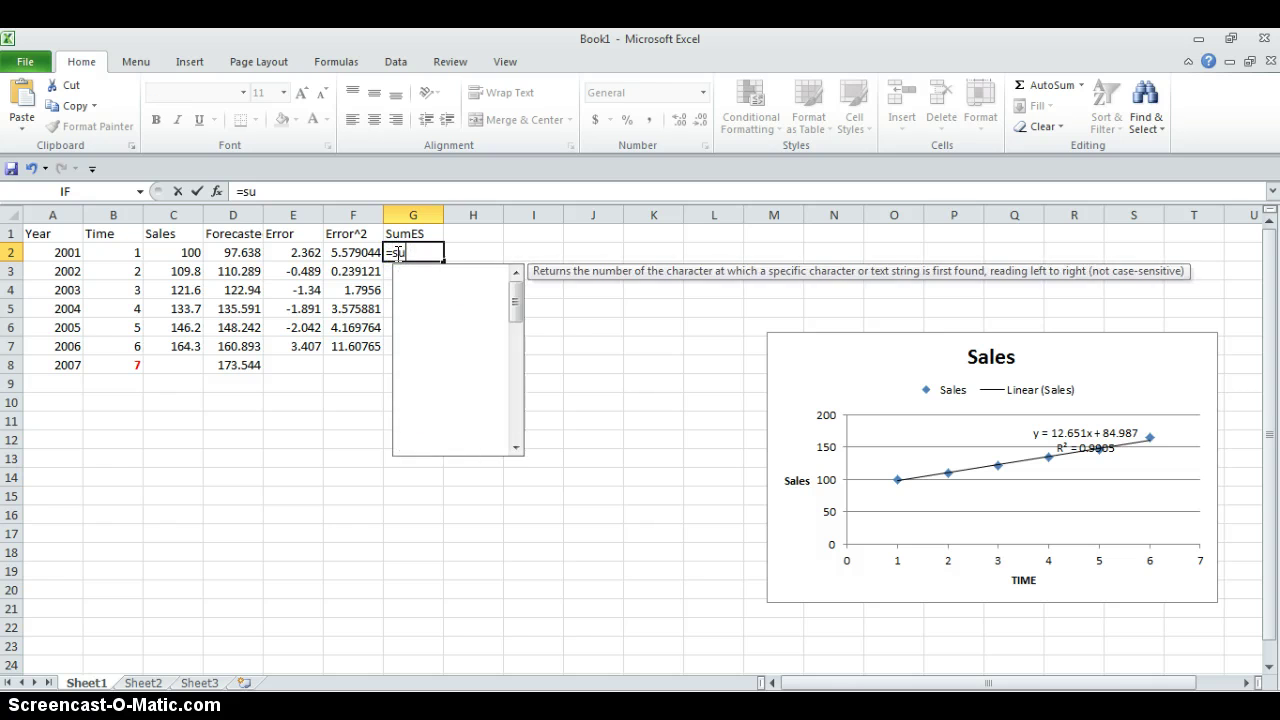
{"action": "type", "text": "m("}
{"action": "left_click_drag", "start_coordinate": [343, 247], "coordinate": [346, 350]}
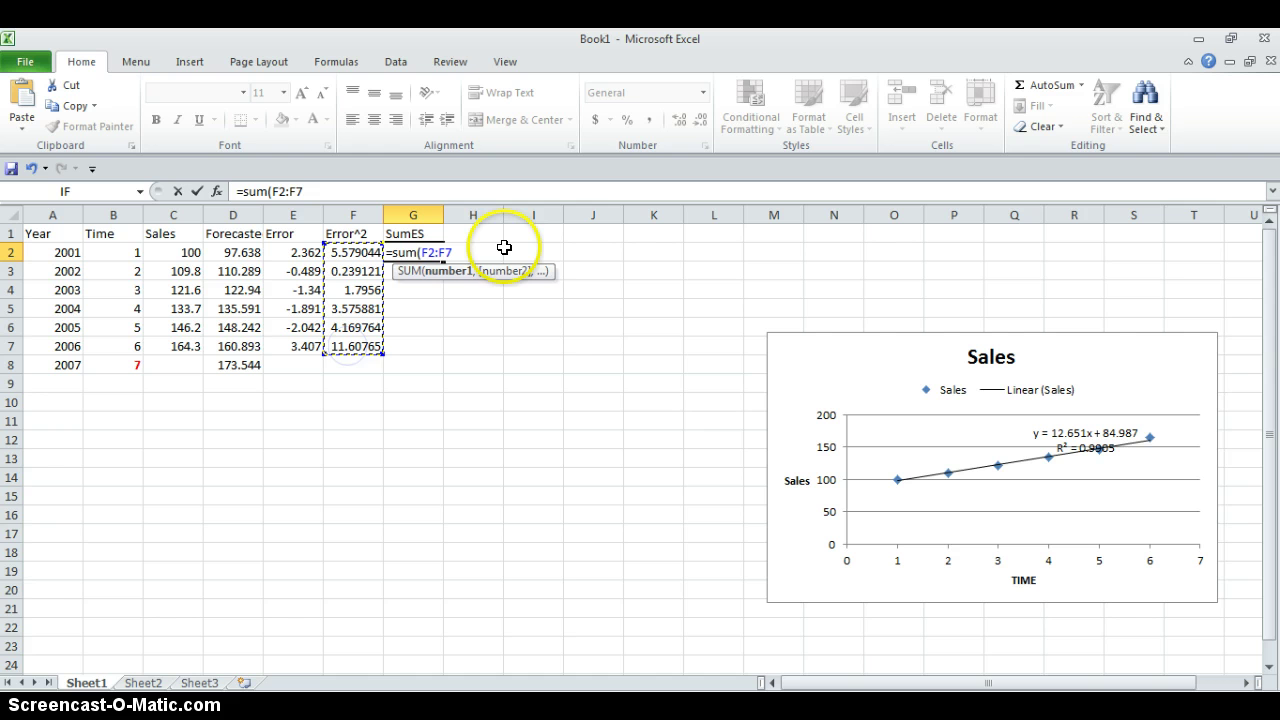
{"action": "type", "text": ")"}
{"action": "key", "text": "Return"}
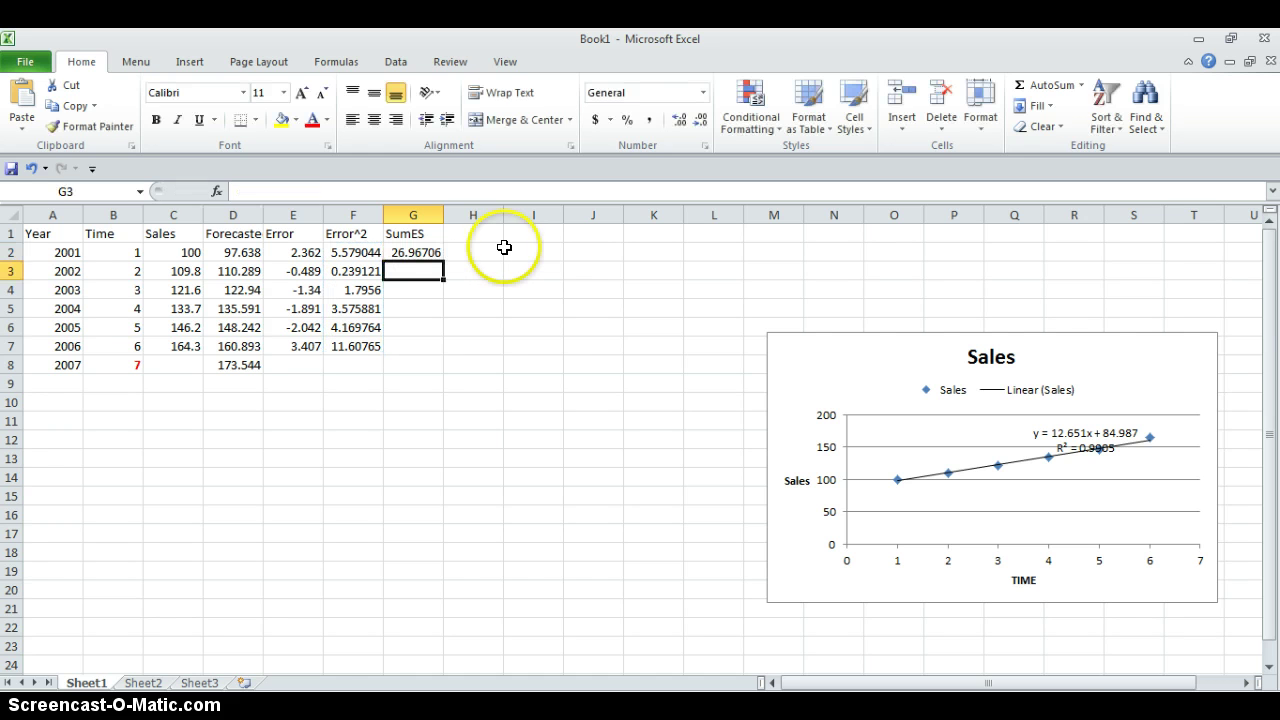
Step: Enter the heading "MSE" in H1 and the mean squared error formula =G2/6 in H2
{"action": "left_click", "coordinate": [468, 230]}
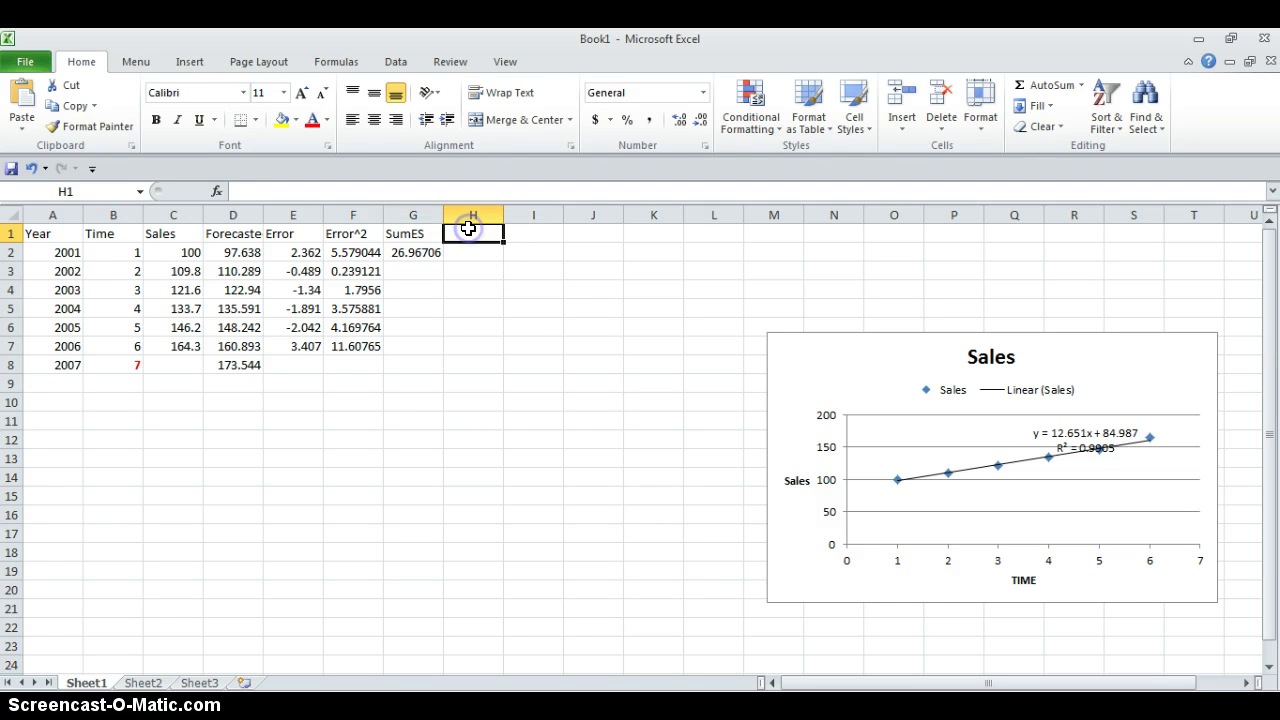
{"action": "type", "text": "MSE"}
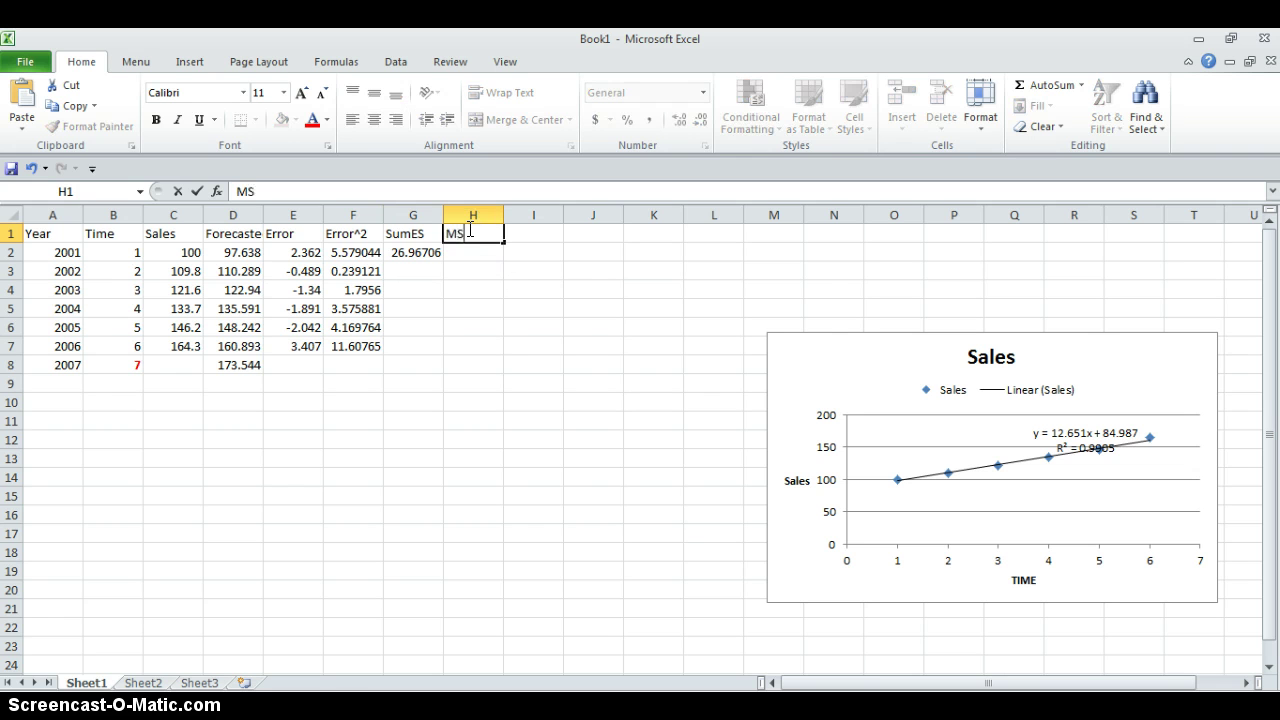
{"action": "left_click", "coordinate": [465, 249]}
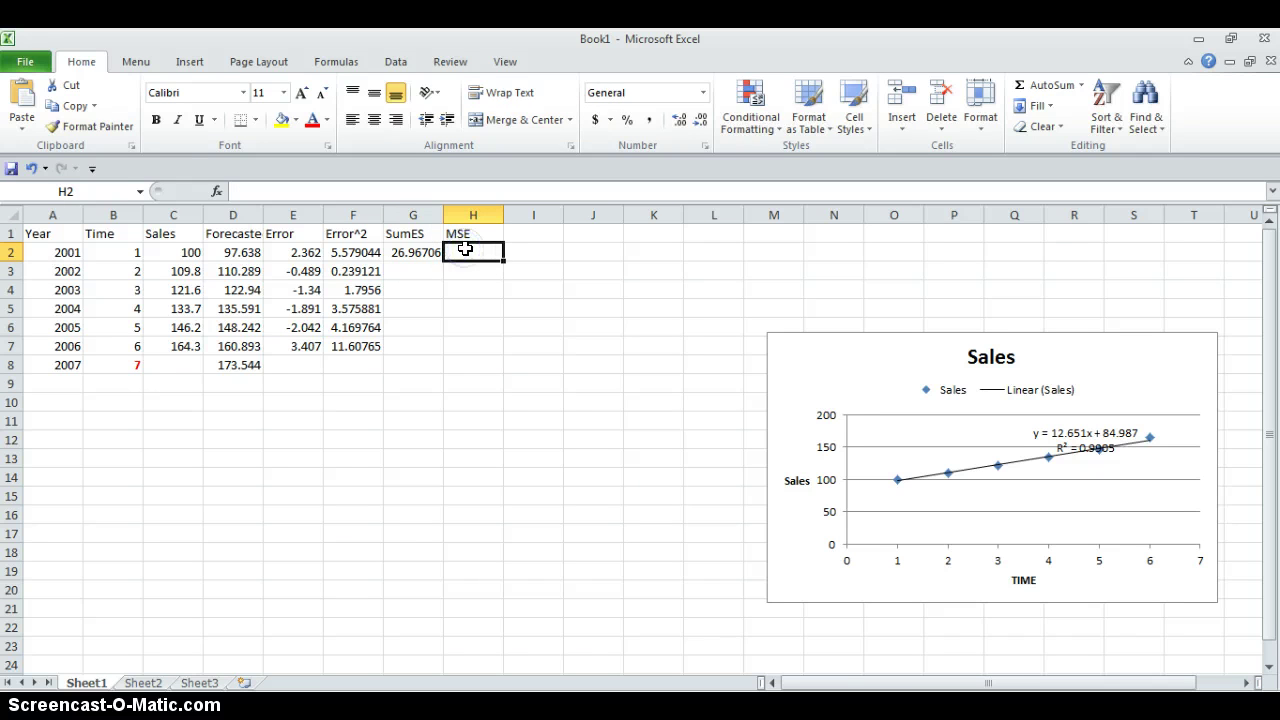
{"action": "type", "text": "="}
{"action": "left_click", "coordinate": [402, 254]}
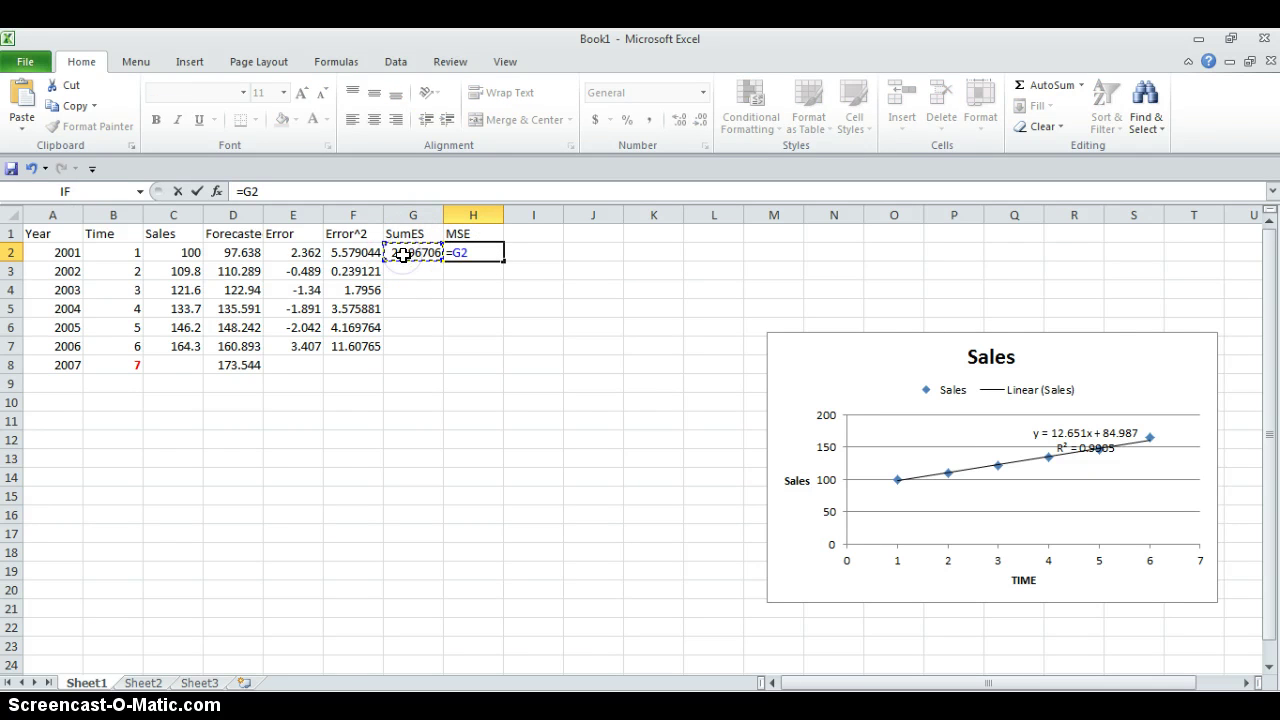
{"action": "type", "text": "/6"}
{"action": "key", "text": "Return"}
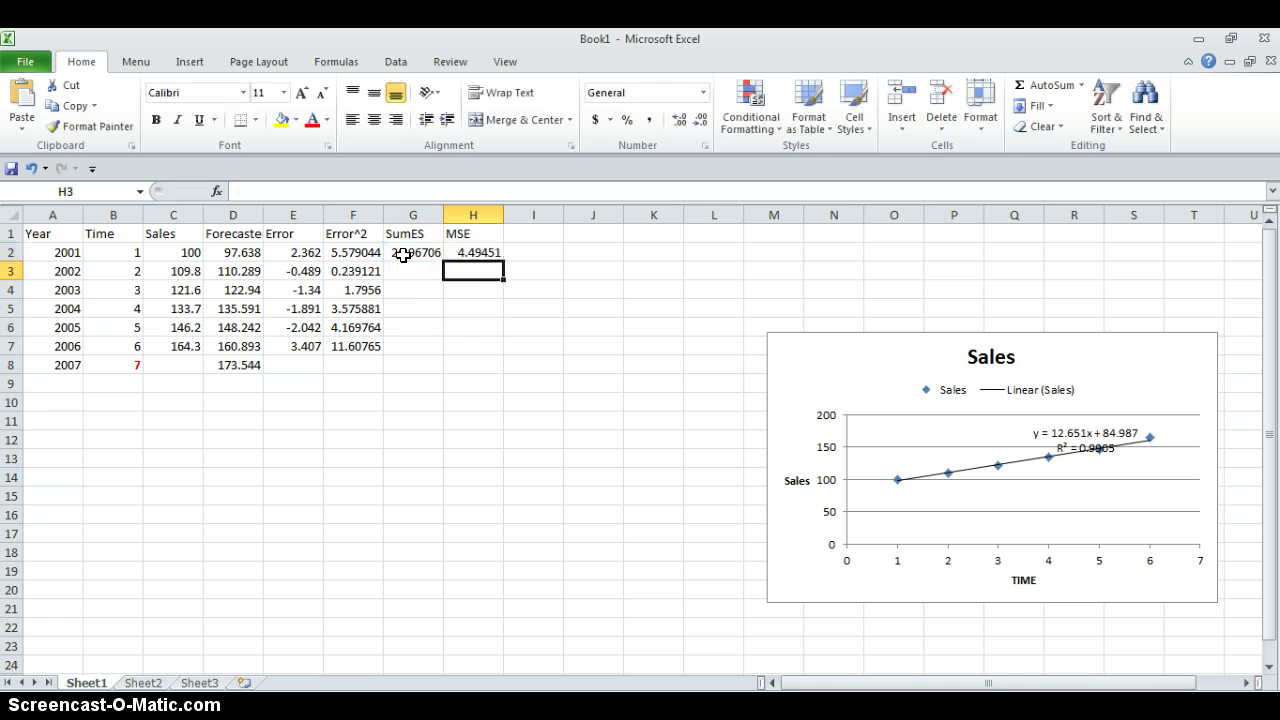
Step: Enter the heading "RMSE" in I1 and the root mean squared error formula =SQRT(H2) in I2
{"action": "left_click", "coordinate": [530, 240]}
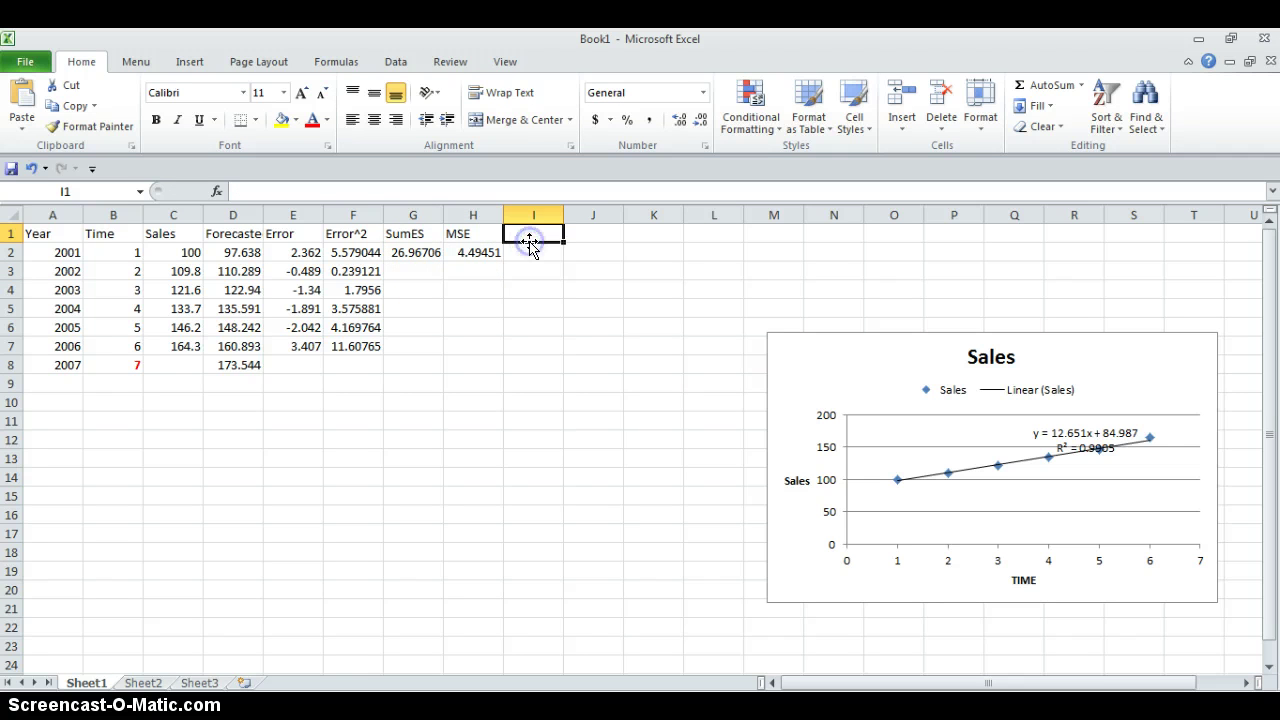
{"action": "type", "text": "RMSE"}
{"action": "left_click", "coordinate": [530, 250]}
{"action": "type", "text": "=sqrt("}
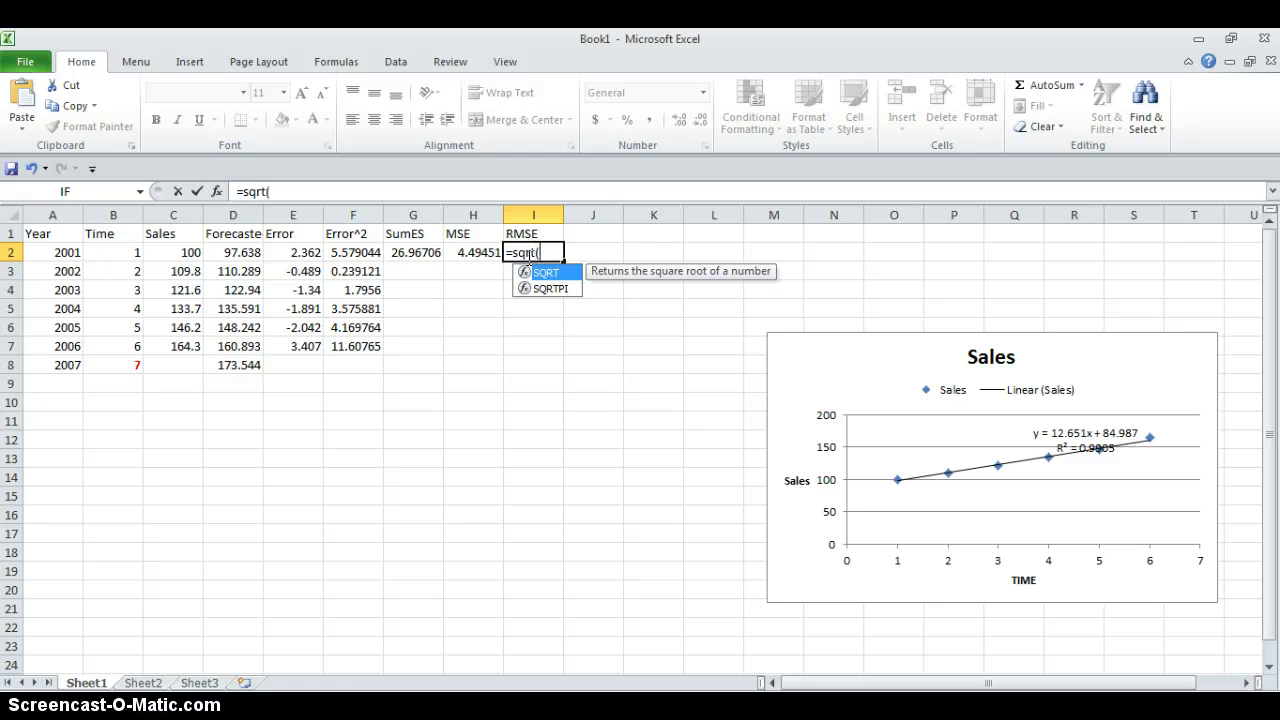
{"action": "left_click", "coordinate": [462, 251]}
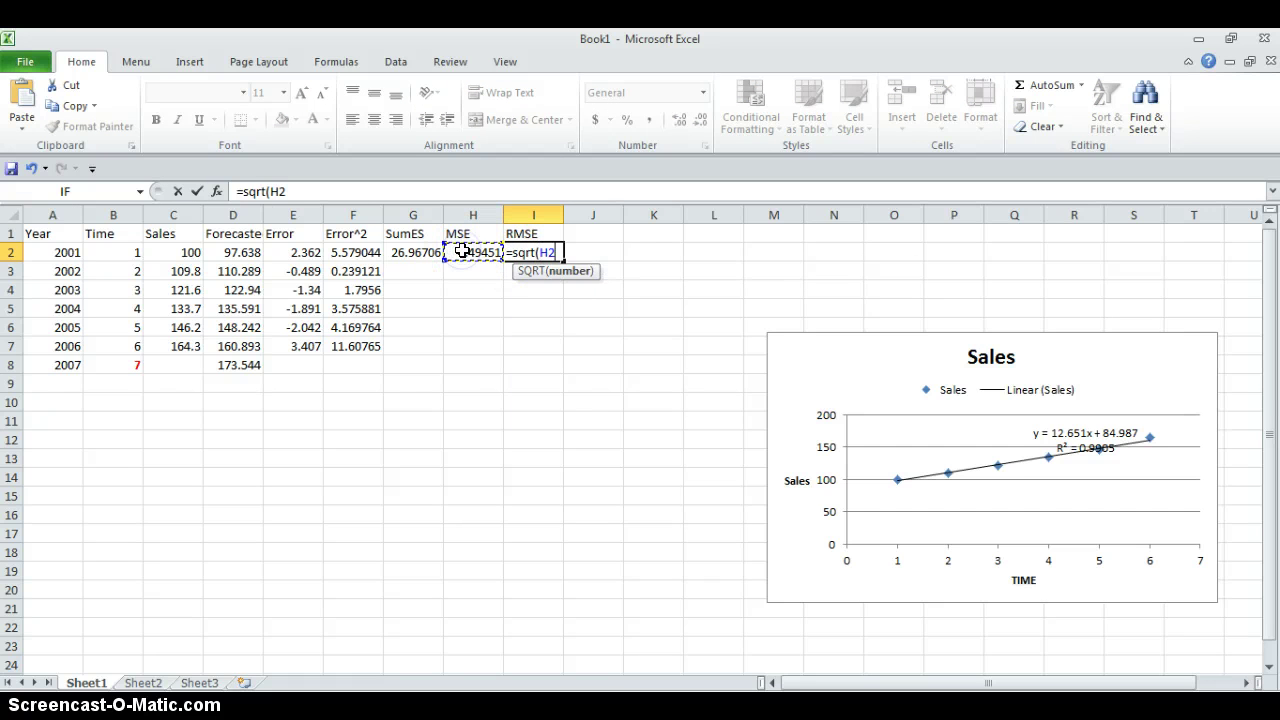
{"action": "type", "text": ")"}
{"action": "key", "text": "Return"}
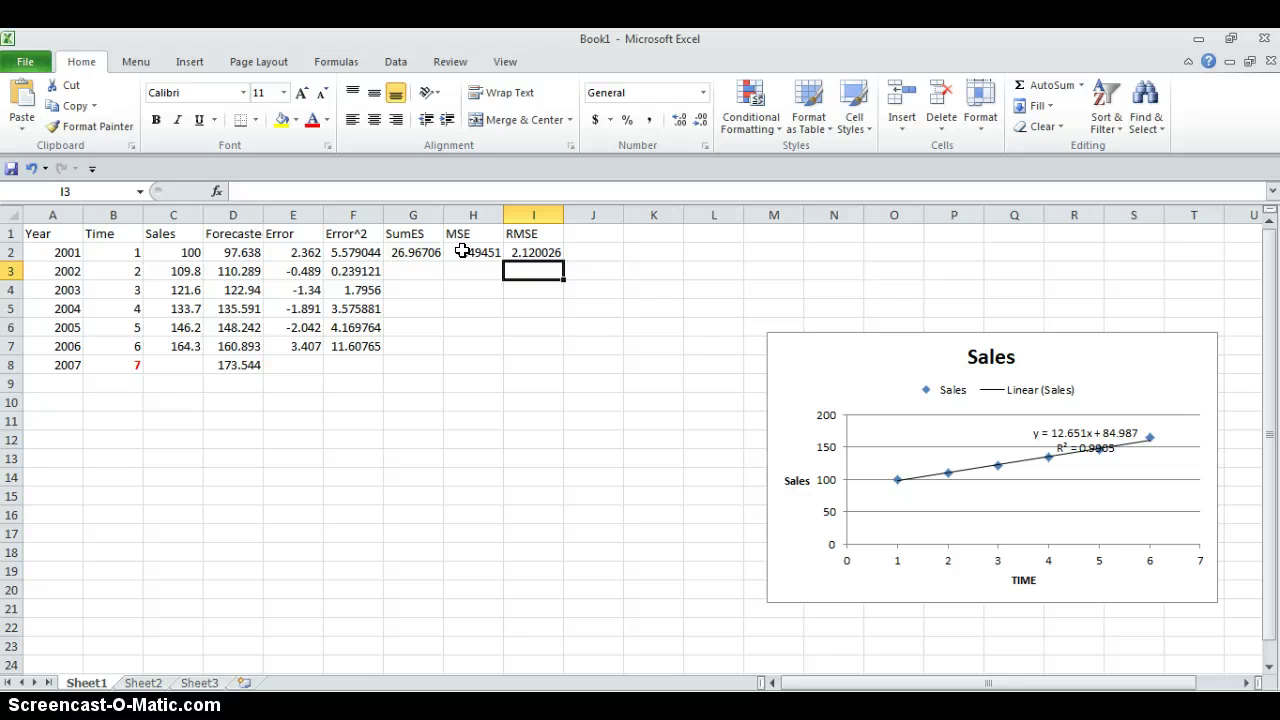
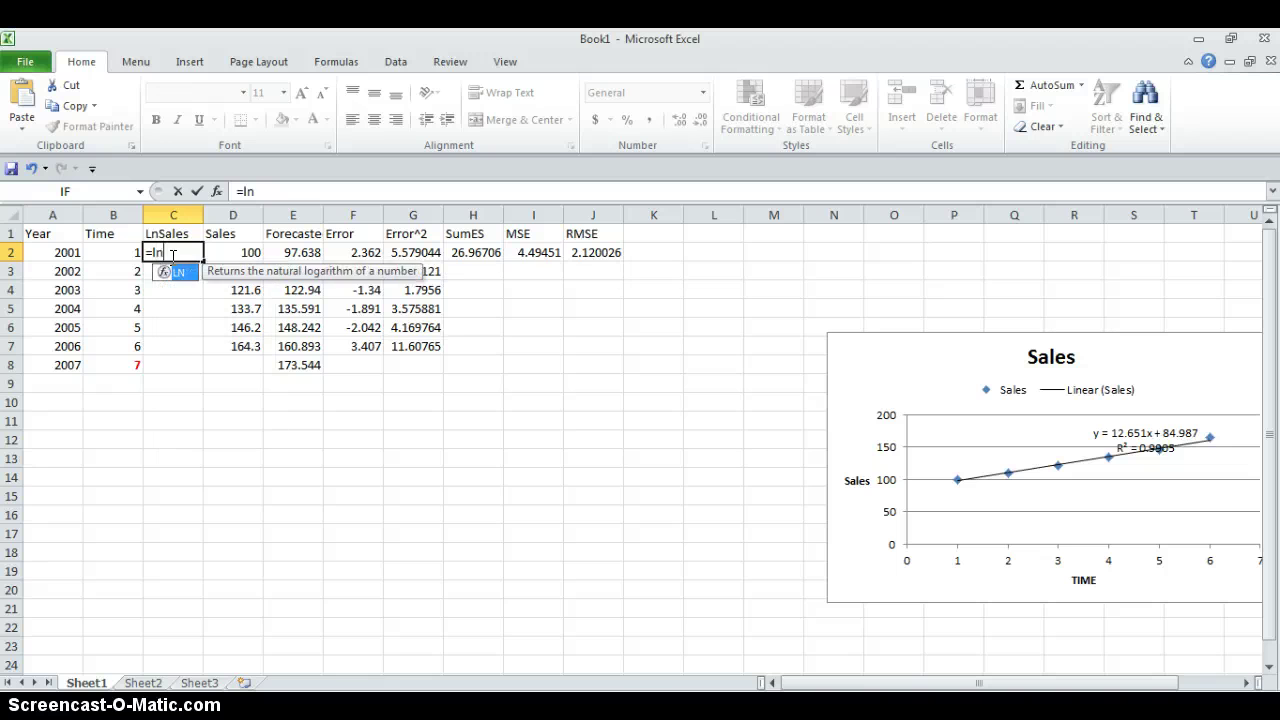
Step: Complete the natural log formula =LN(D2) in C2 of the LnSales column and fill it down through C7
{"action": "type", "text": "("}
{"action": "left_click", "coordinate": [246, 248]}
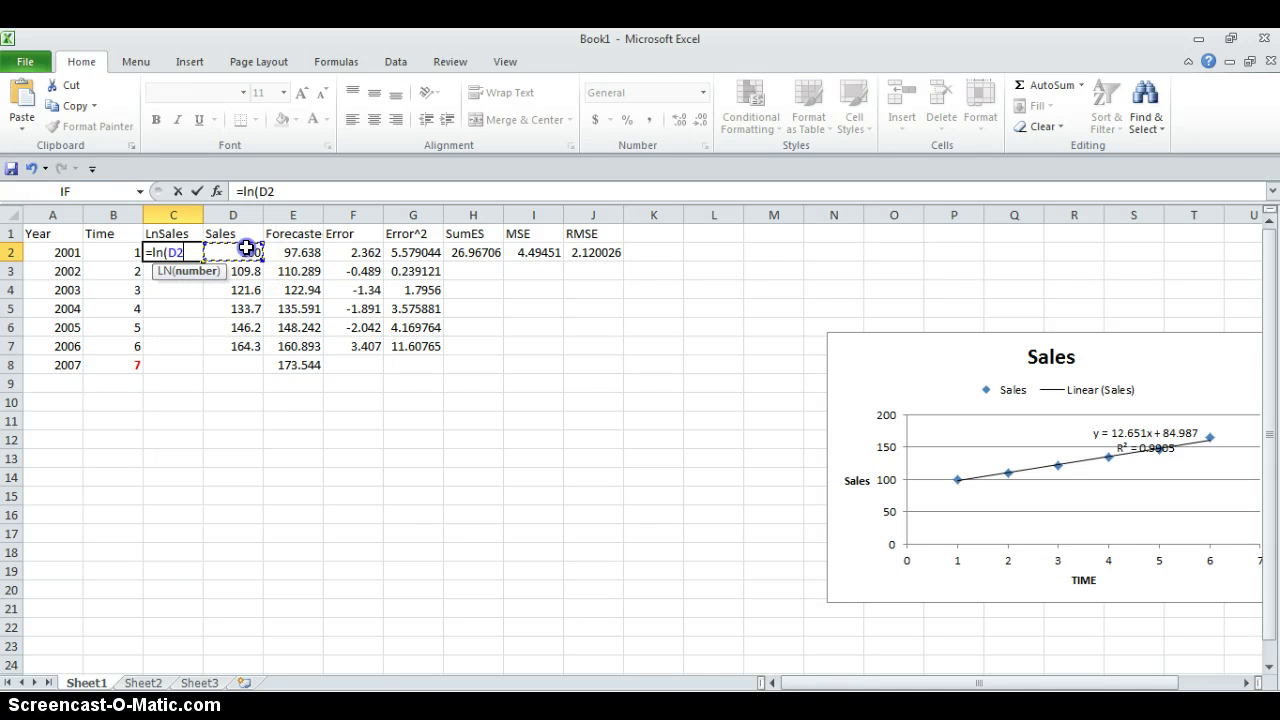
{"action": "key", "text": "Return"}
{"action": "left_click", "coordinate": [158, 255]}
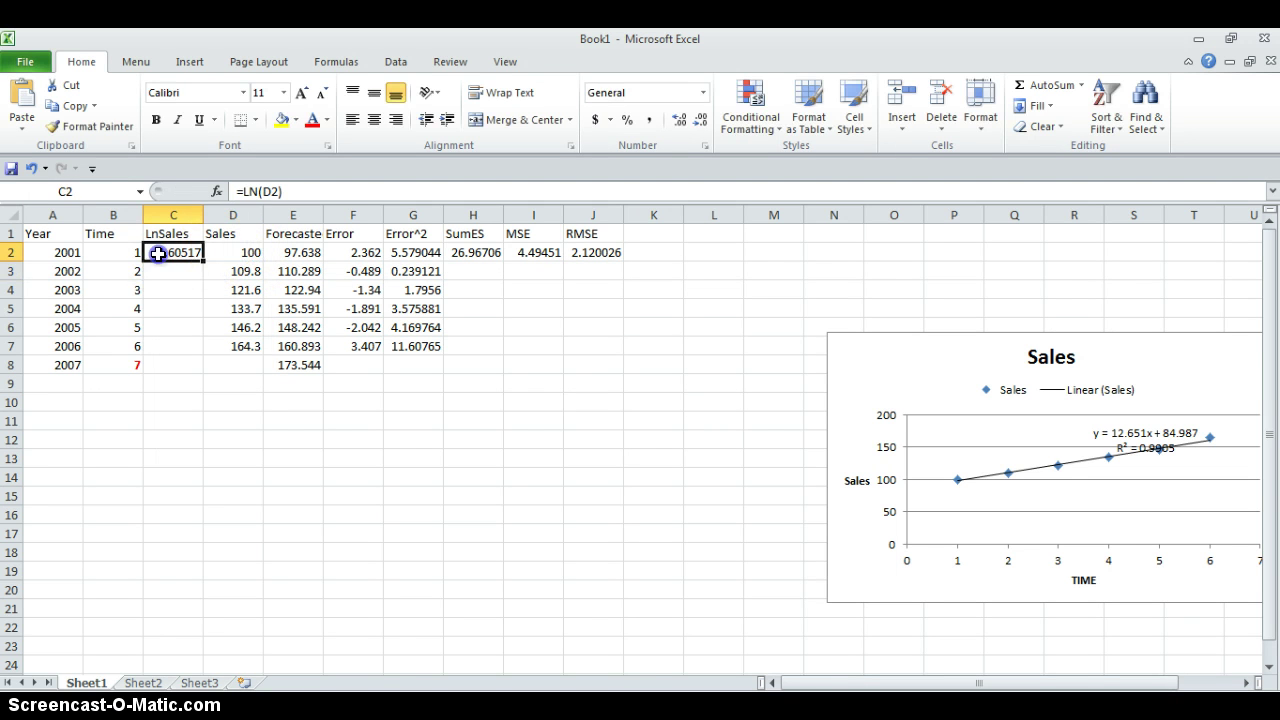
{"action": "left_click_drag", "start_coordinate": [203, 261], "coordinate": [195, 358]}
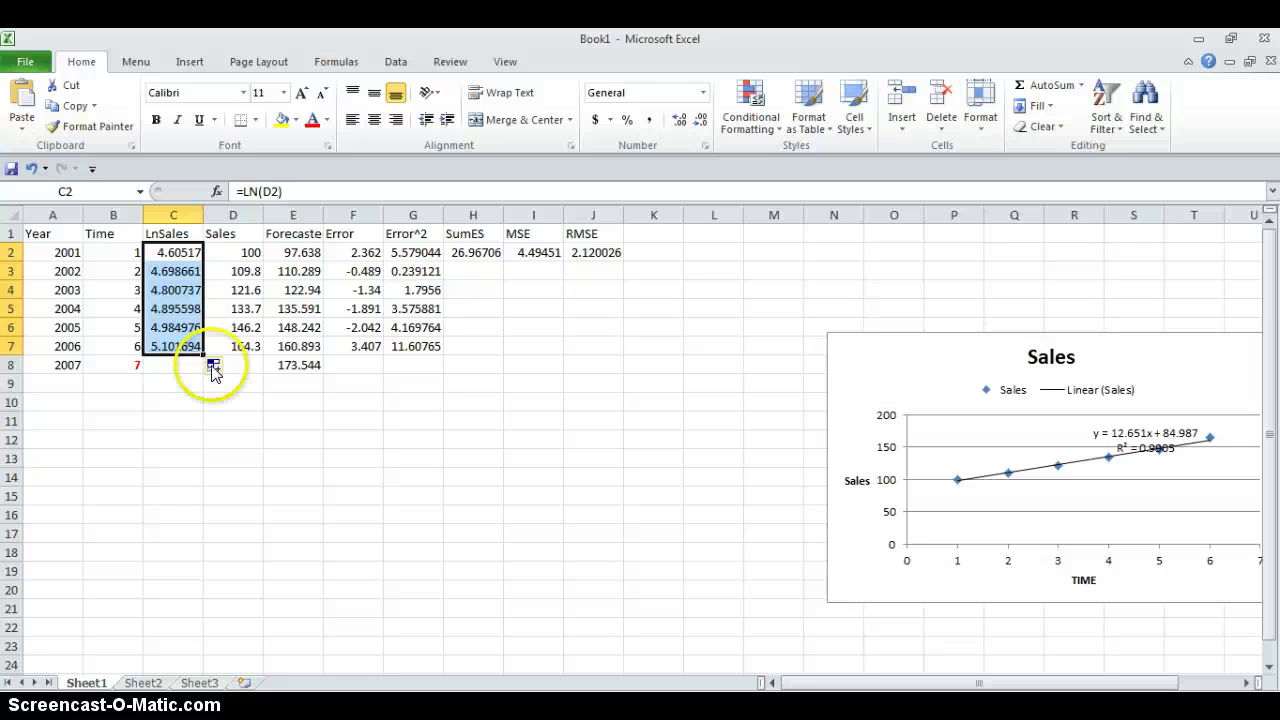
Step: Insert a markers-only scatter chart of Time against LnSales from B2:C7 and move it below the data table
{"action": "left_click", "coordinate": [94, 250]}
{"action": "left_click_drag", "start_coordinate": [104, 253], "coordinate": [172, 341]}
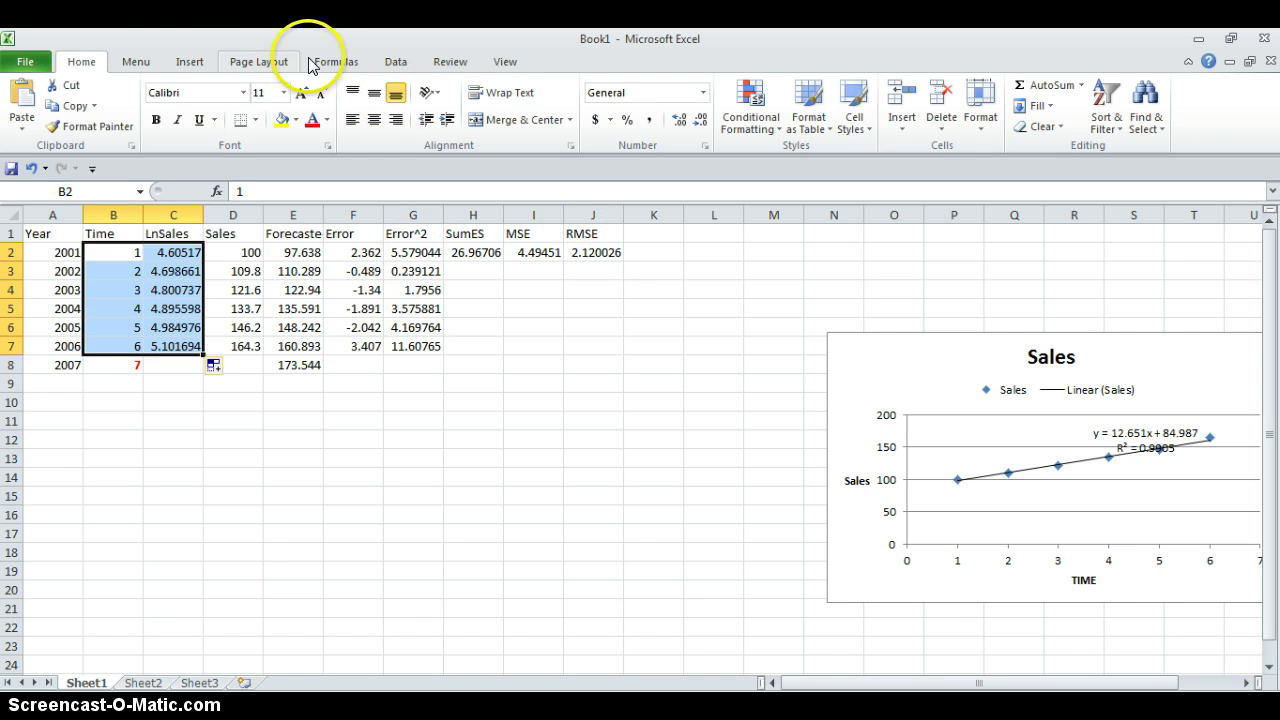
{"action": "left_click", "coordinate": [187, 62]}
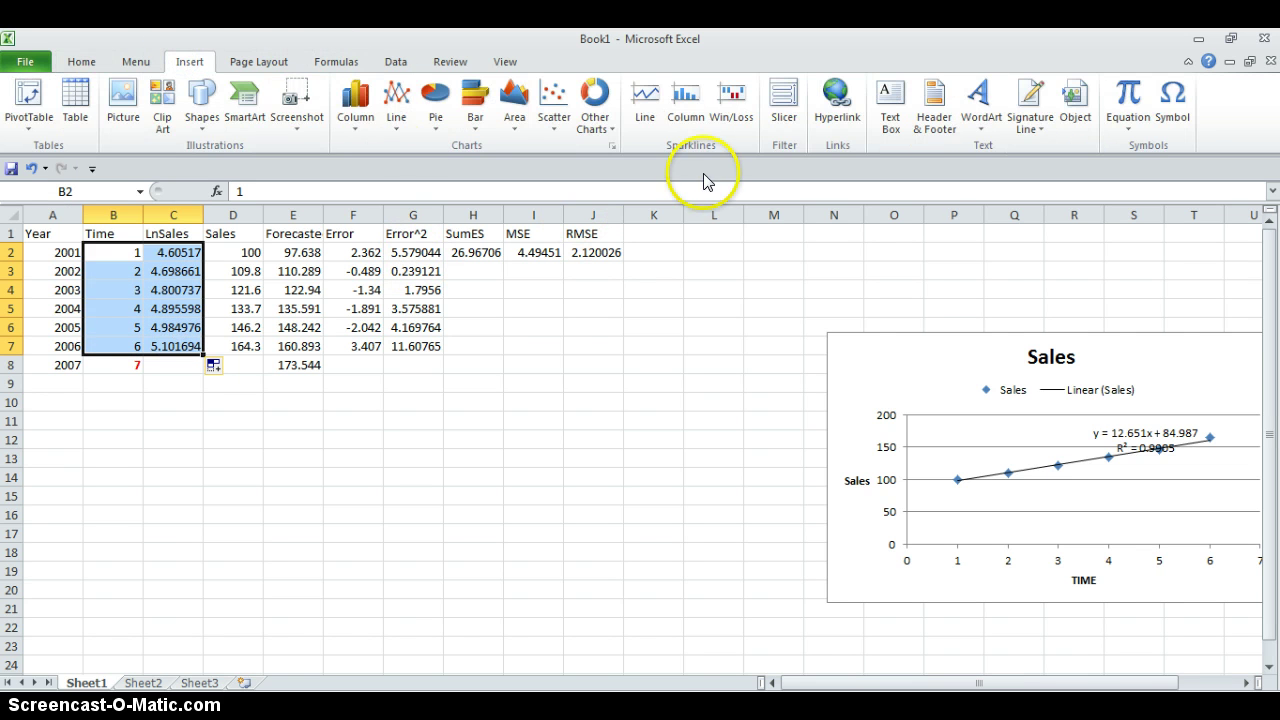
{"action": "left_click", "coordinate": [551, 128]}
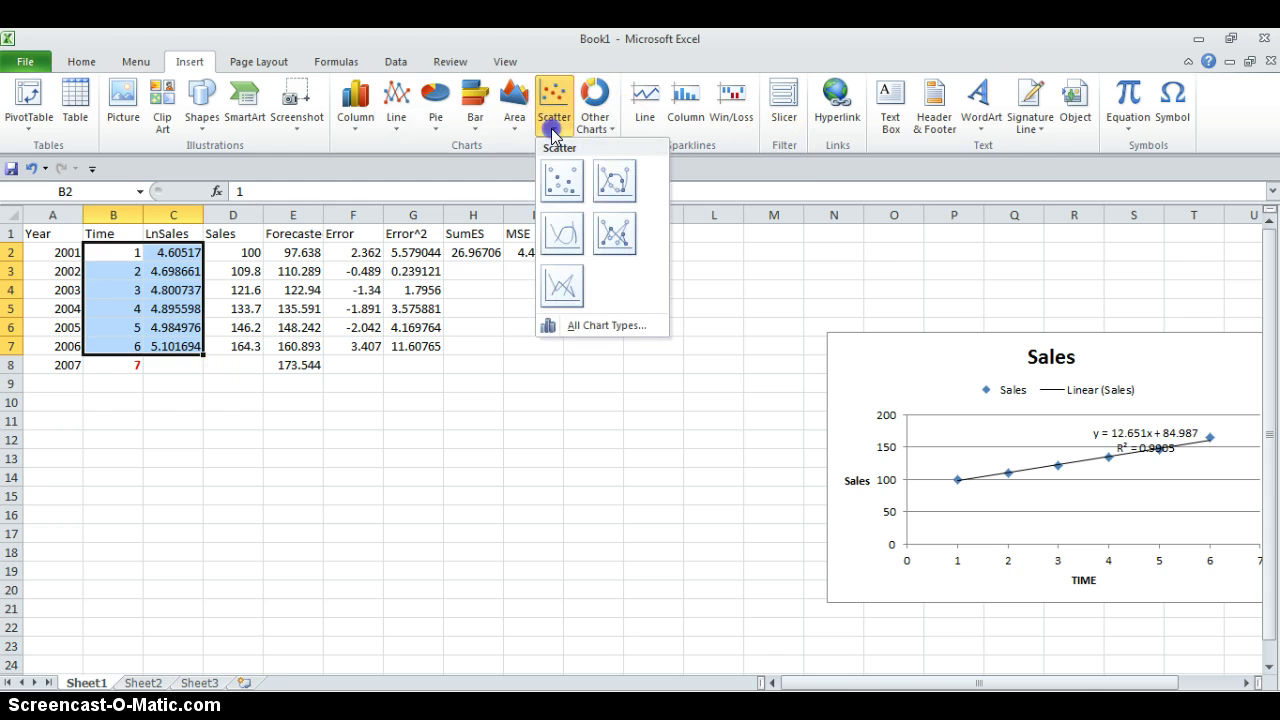
{"action": "left_click", "coordinate": [563, 178]}
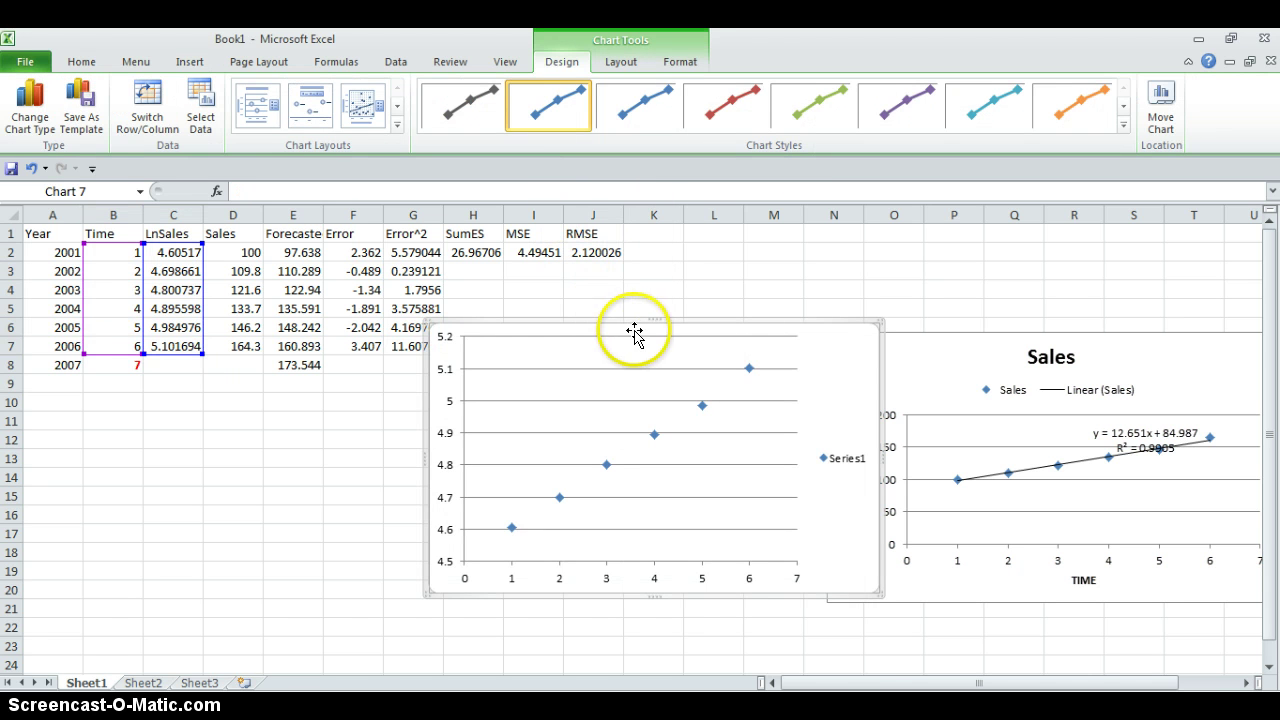
{"action": "left_click_drag", "start_coordinate": [623, 334], "coordinate": [544, 390]}
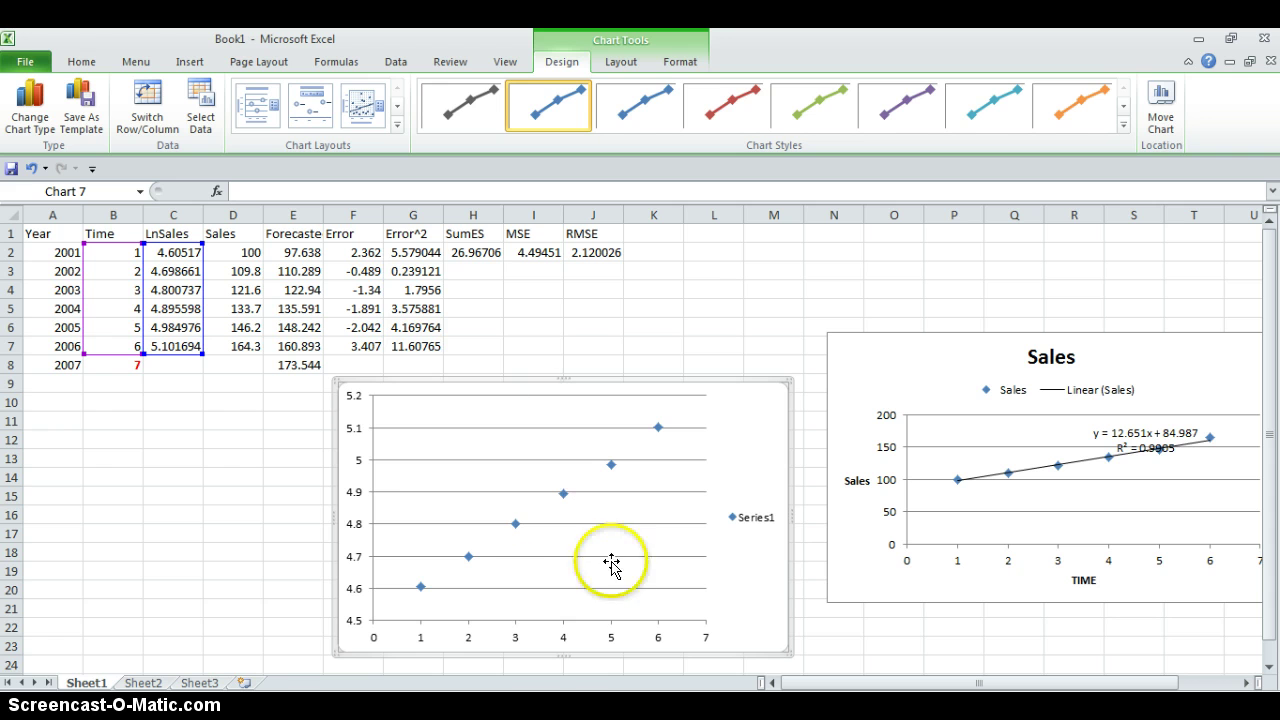
Step: Add a title below the horizontal axis of the new scatter chart and change its text to "TIME"
{"action": "left_click", "coordinate": [621, 63]}
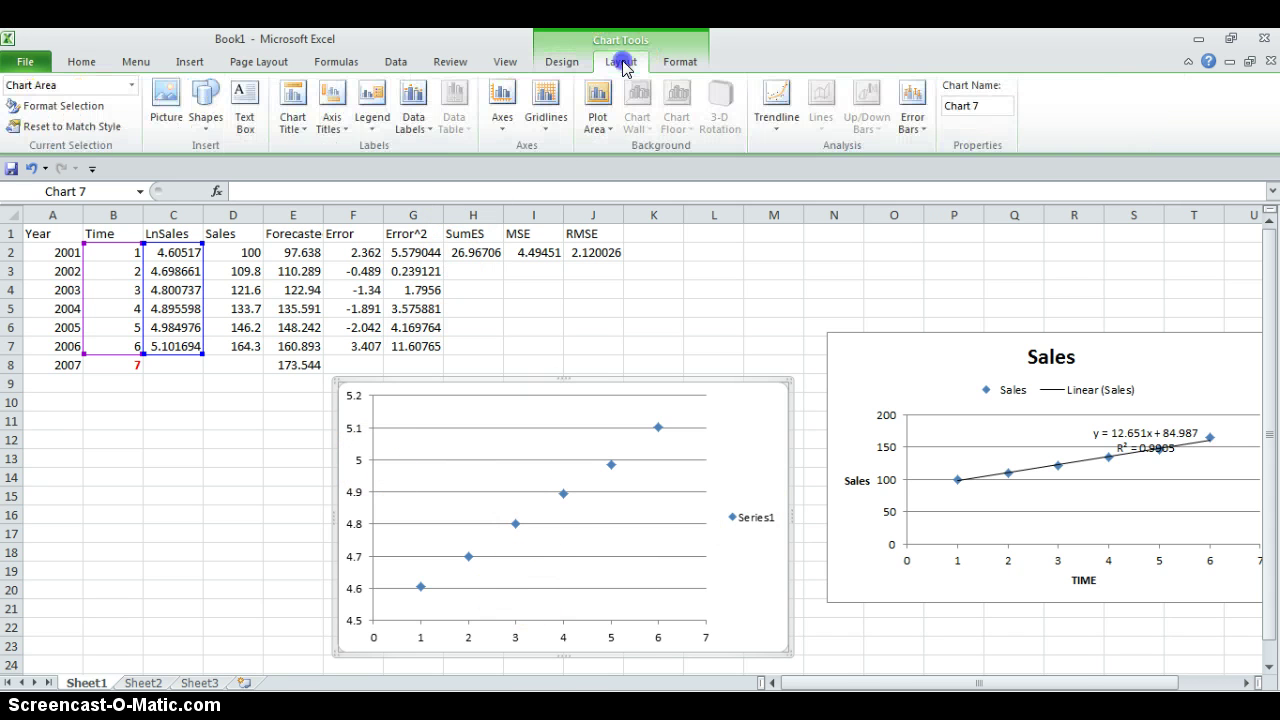
{"action": "left_click", "coordinate": [332, 124]}
{"action": "mouse_move", "coordinate": [335, 150]}
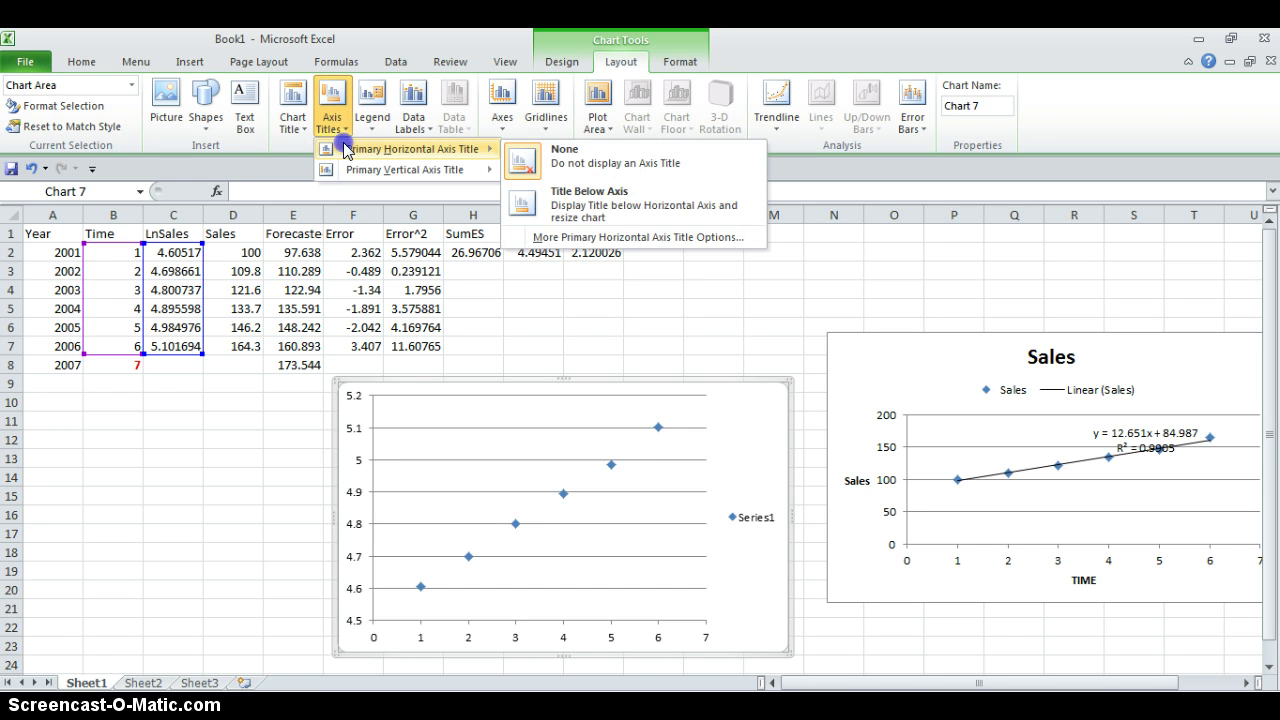
{"action": "left_click", "coordinate": [582, 205]}
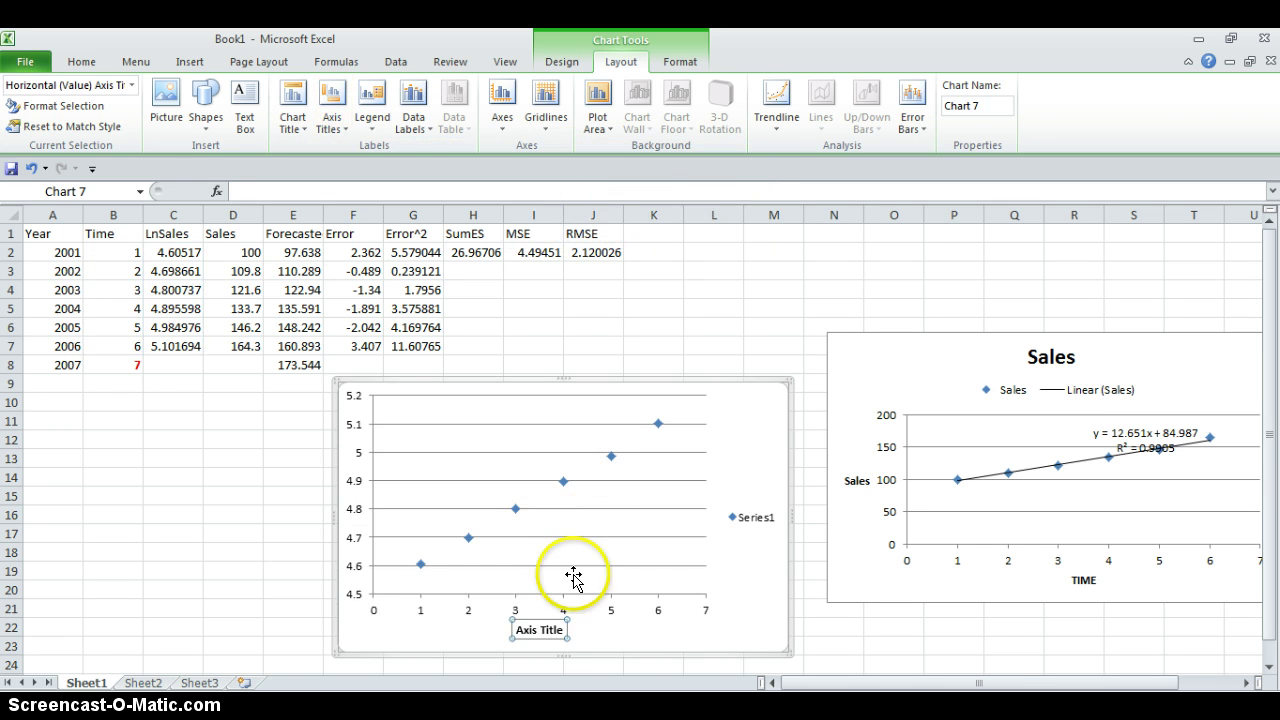
{"action": "left_click", "coordinate": [563, 629]}
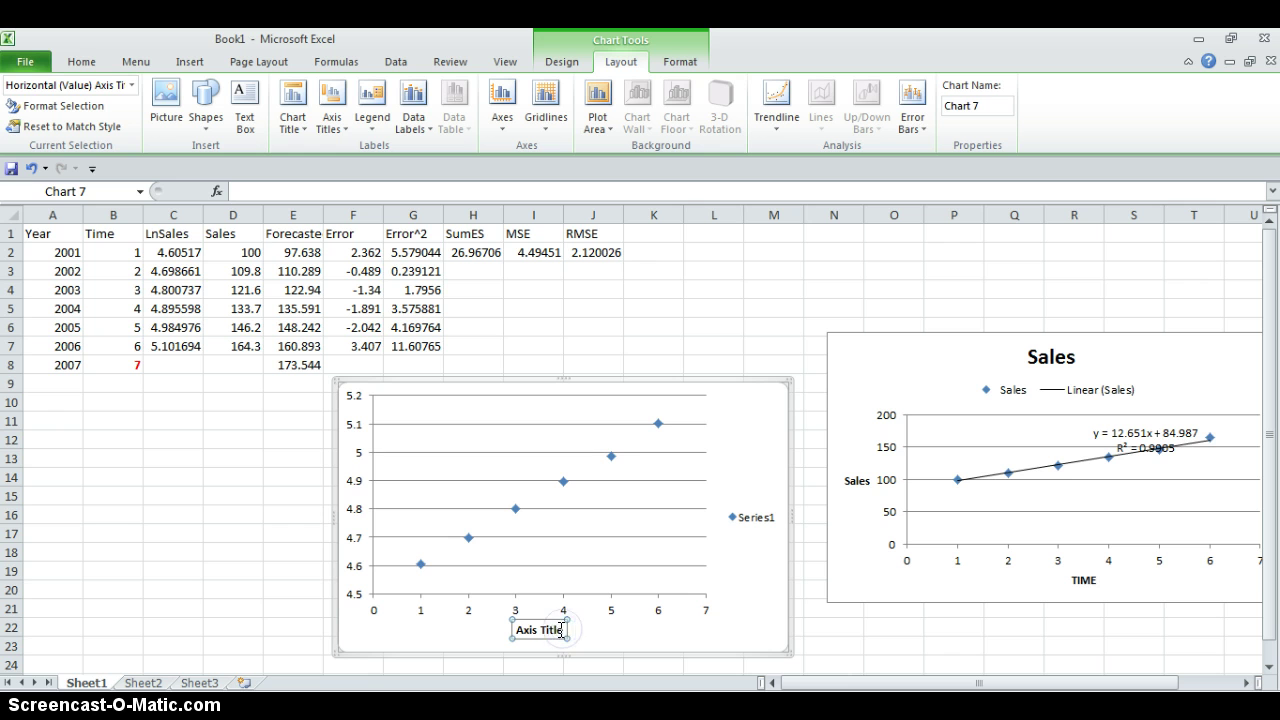
{"action": "key", "text": "BackSpace"}
{"action": "key", "text": "BackSpace"}
{"action": "key", "text": "BackSpace"}
{"action": "key", "text": "BackSpace"}
{"action": "key", "text": "BackSpace"}
{"action": "key", "text": "BackSpace"}
{"action": "key", "text": "BackSpace"}
{"action": "key", "text": "BackSpace"}
{"action": "key", "text": "BackSpace"}
{"action": "key", "text": "BackSpace"}
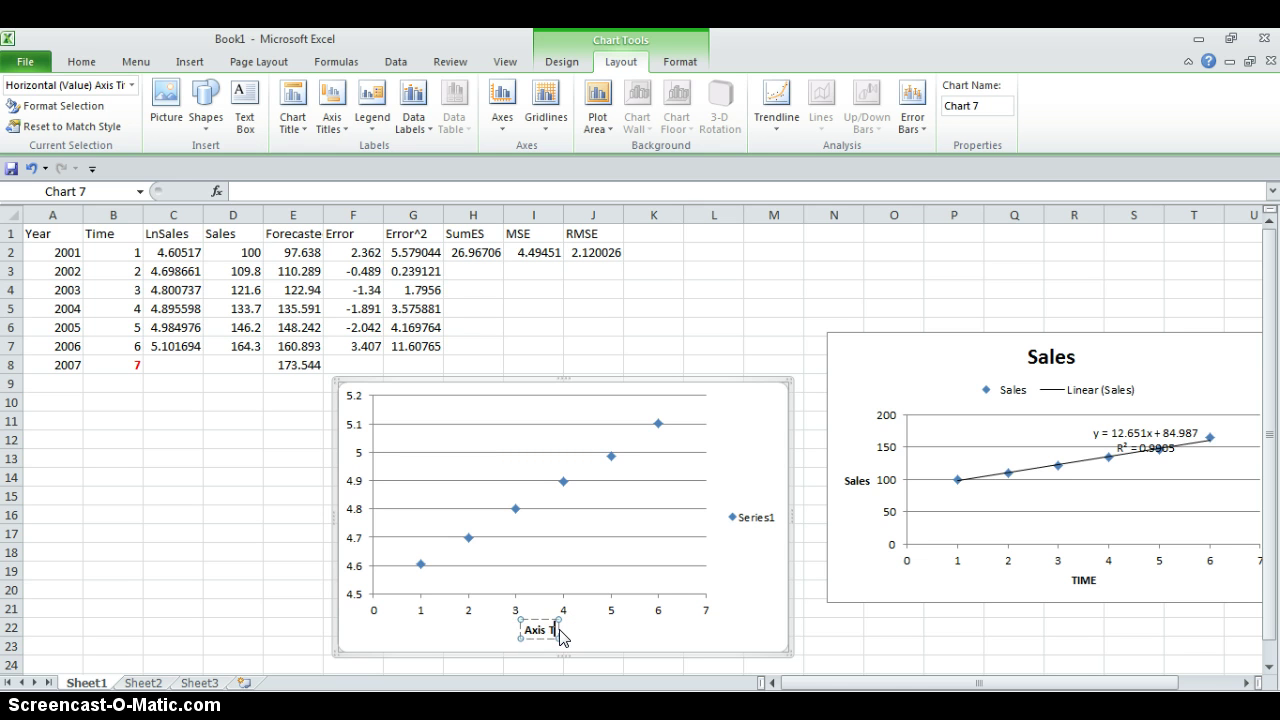
{"action": "type", "text": "TIME"}
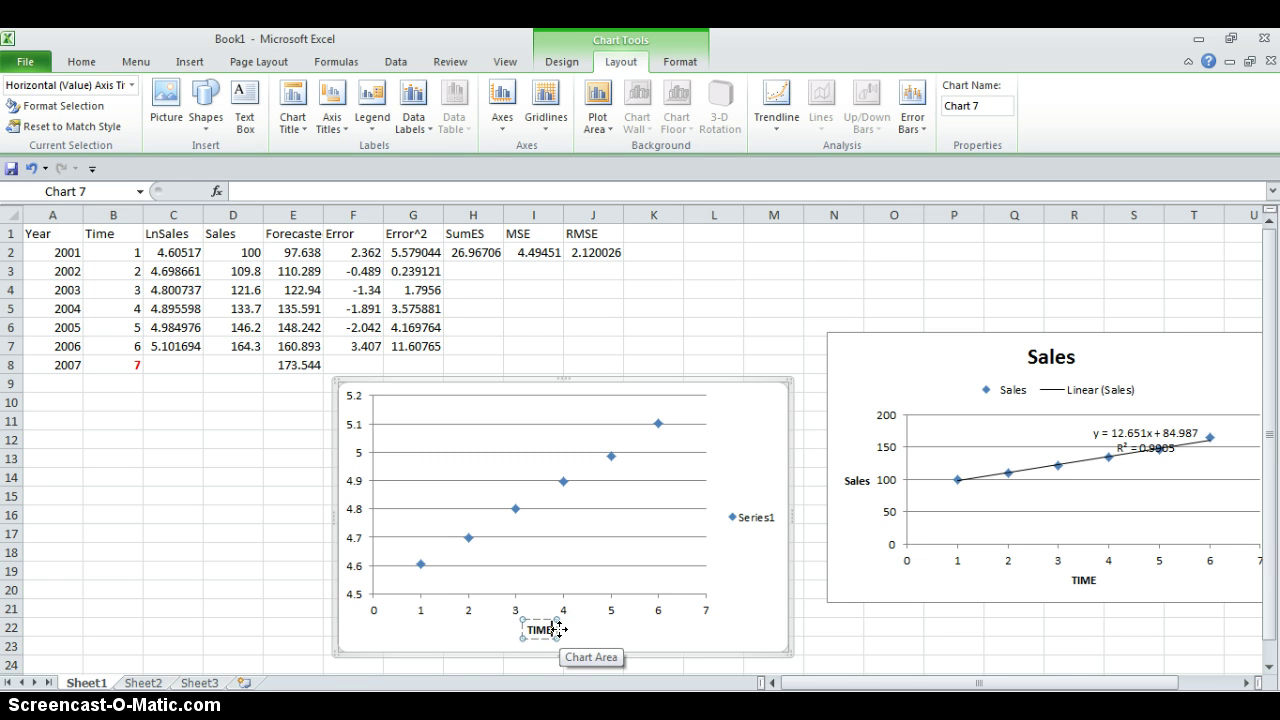
{"action": "left_click", "coordinate": [600, 640]}
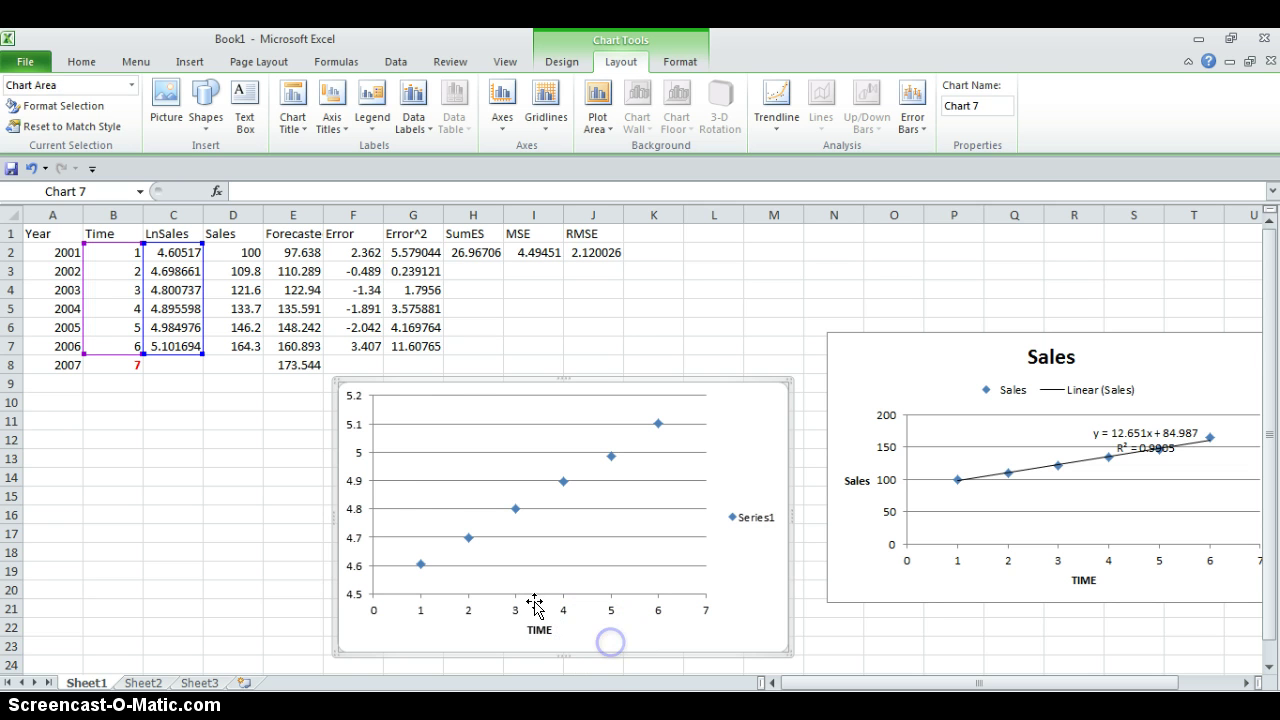
Step: Add a horizontally displayed vertical axis title to the new scatter chart and change its text to "LnSales"
{"action": "left_click", "coordinate": [331, 110]}
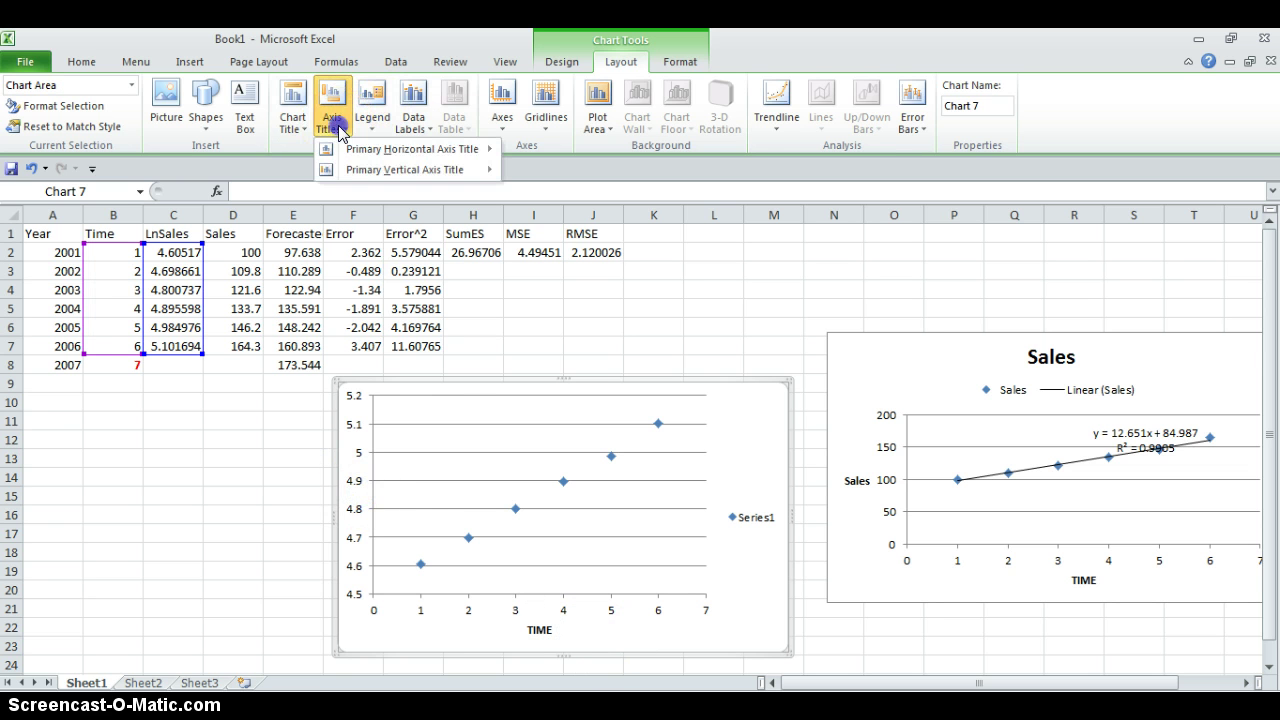
{"action": "mouse_move", "coordinate": [360, 170]}
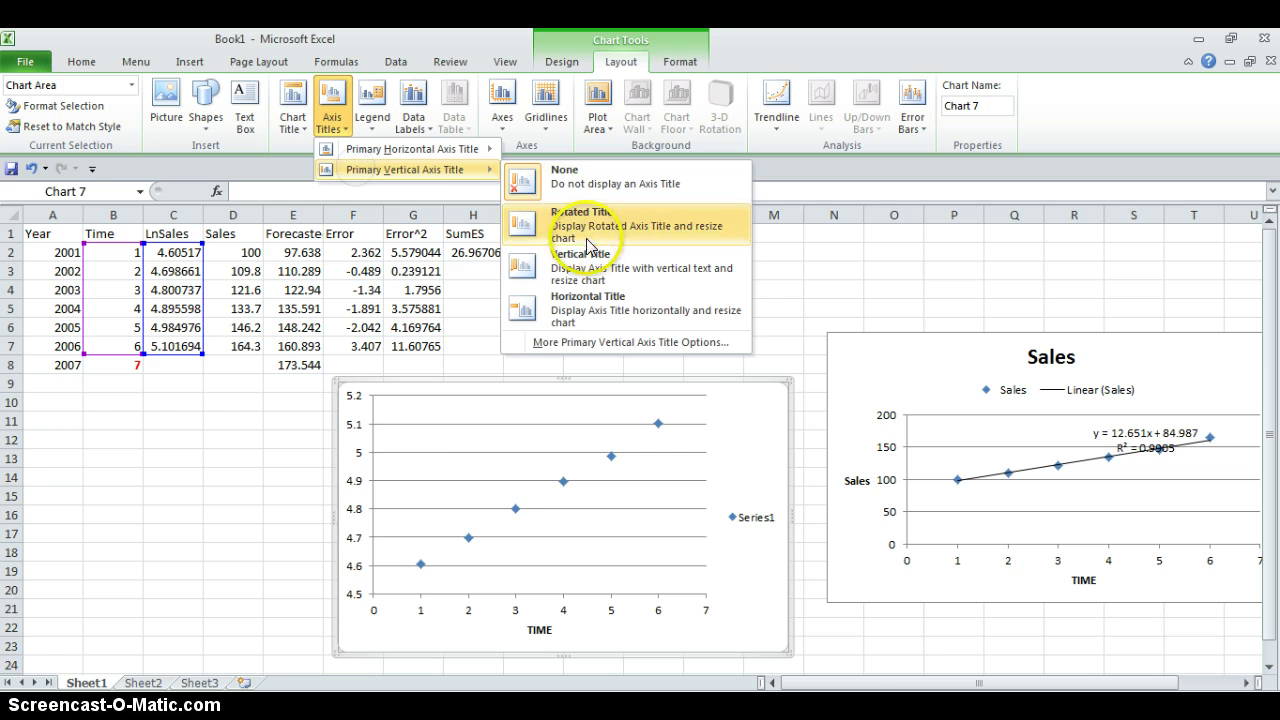
{"action": "left_click", "coordinate": [592, 299]}
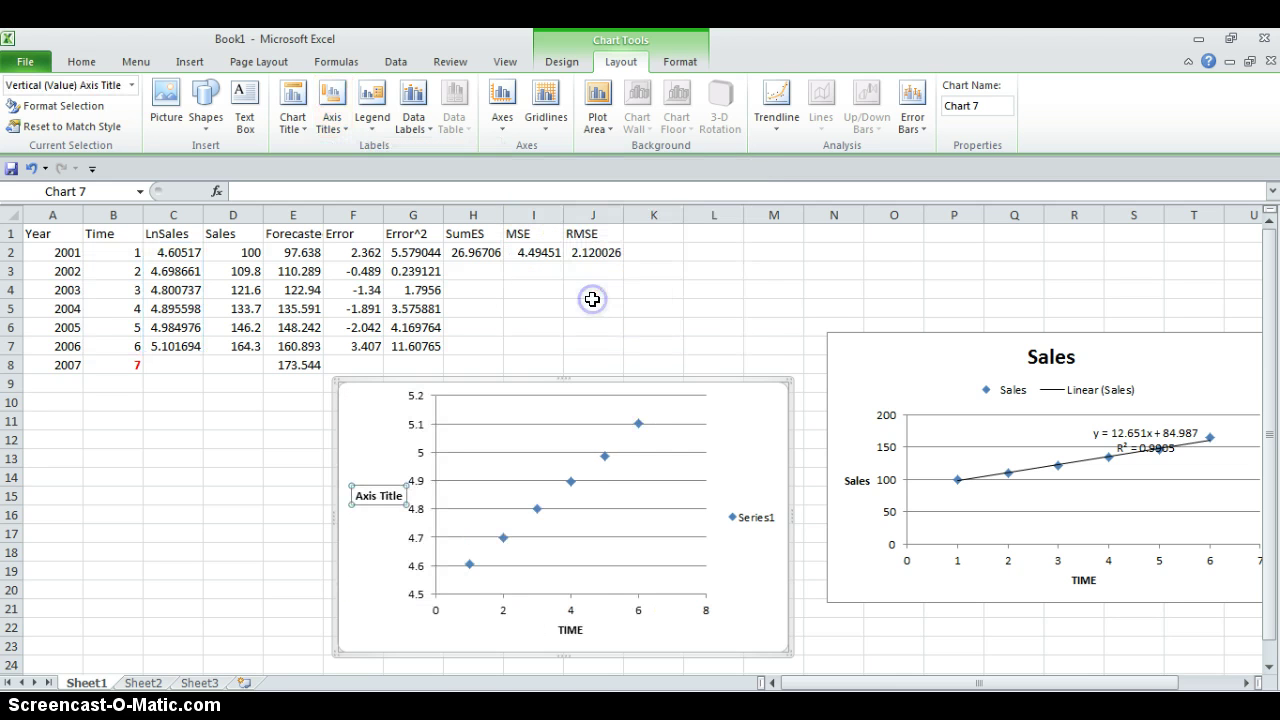
{"action": "left_click", "coordinate": [399, 497]}
{"action": "key", "text": "BackSpace"}
{"action": "key", "text": "BackSpace"}
{"action": "key", "text": "BackSpace"}
{"action": "key", "text": "BackSpace"}
{"action": "key", "text": "BackSpace"}
{"action": "key", "text": "BackSpace"}
{"action": "key", "text": "BackSpace"}
{"action": "key", "text": "BackSpace"}
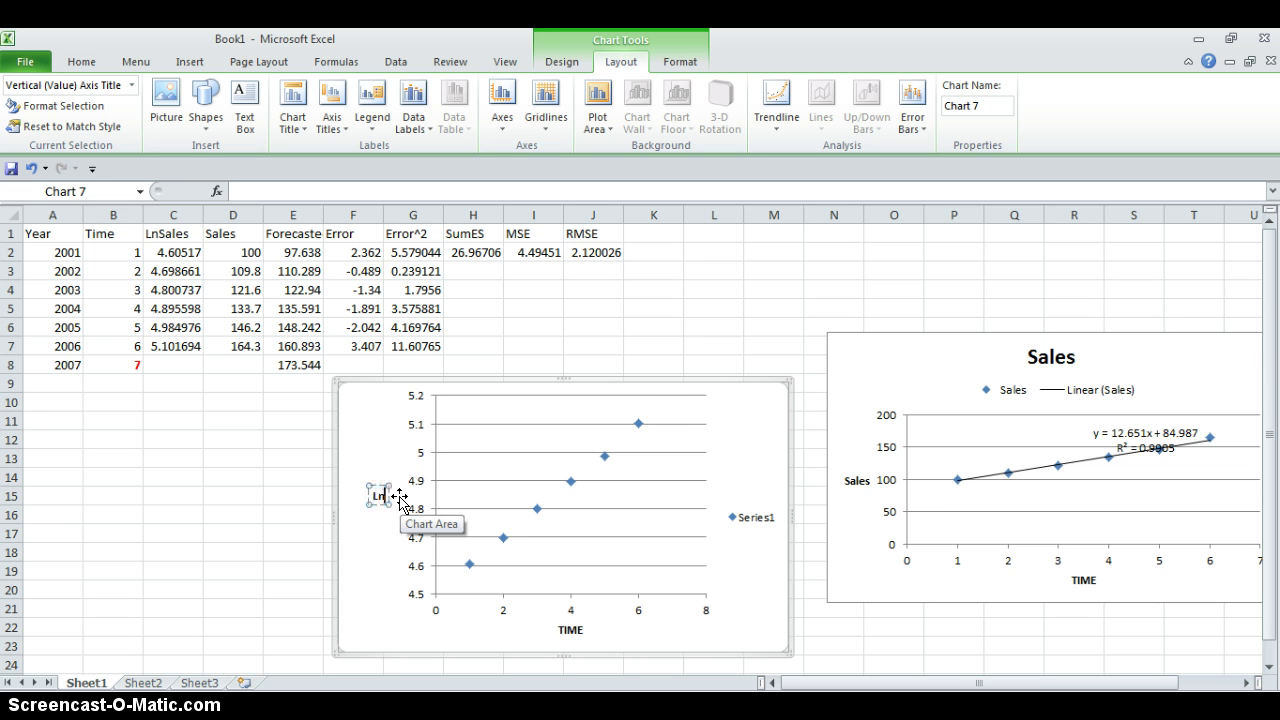
{"action": "type", "text": "LnSales"}
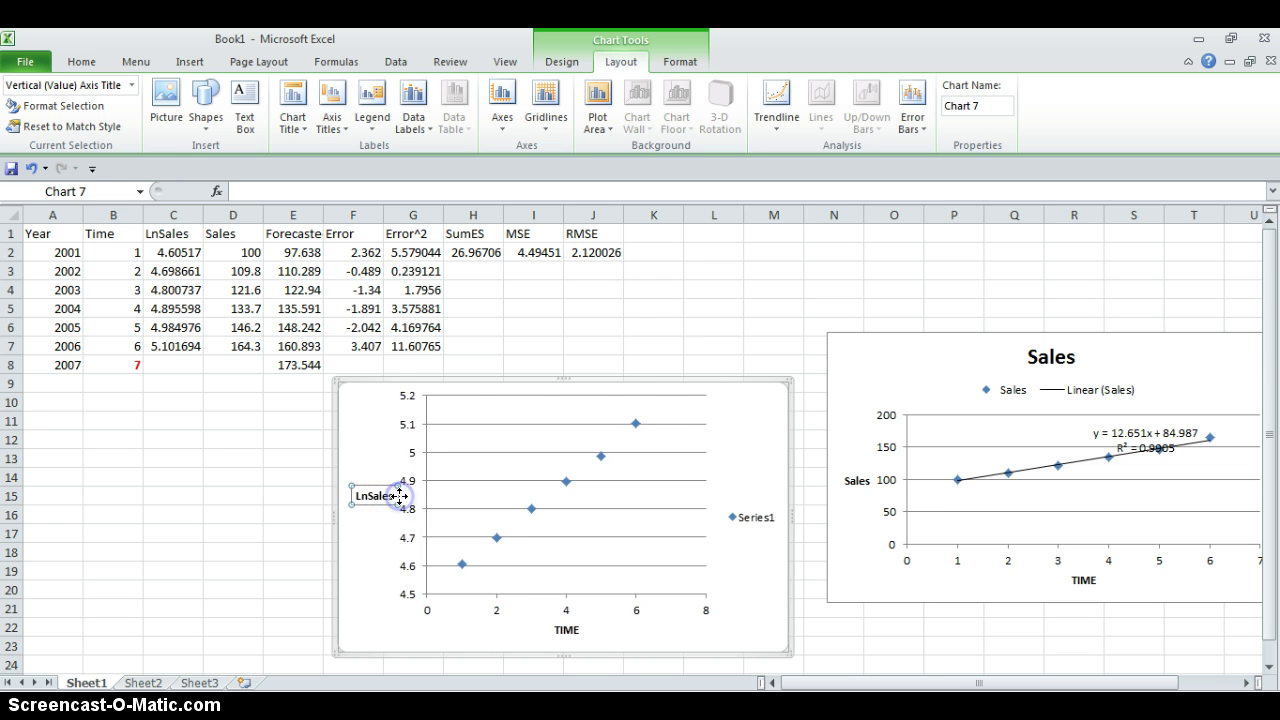
{"action": "left_click", "coordinate": [376, 533]}
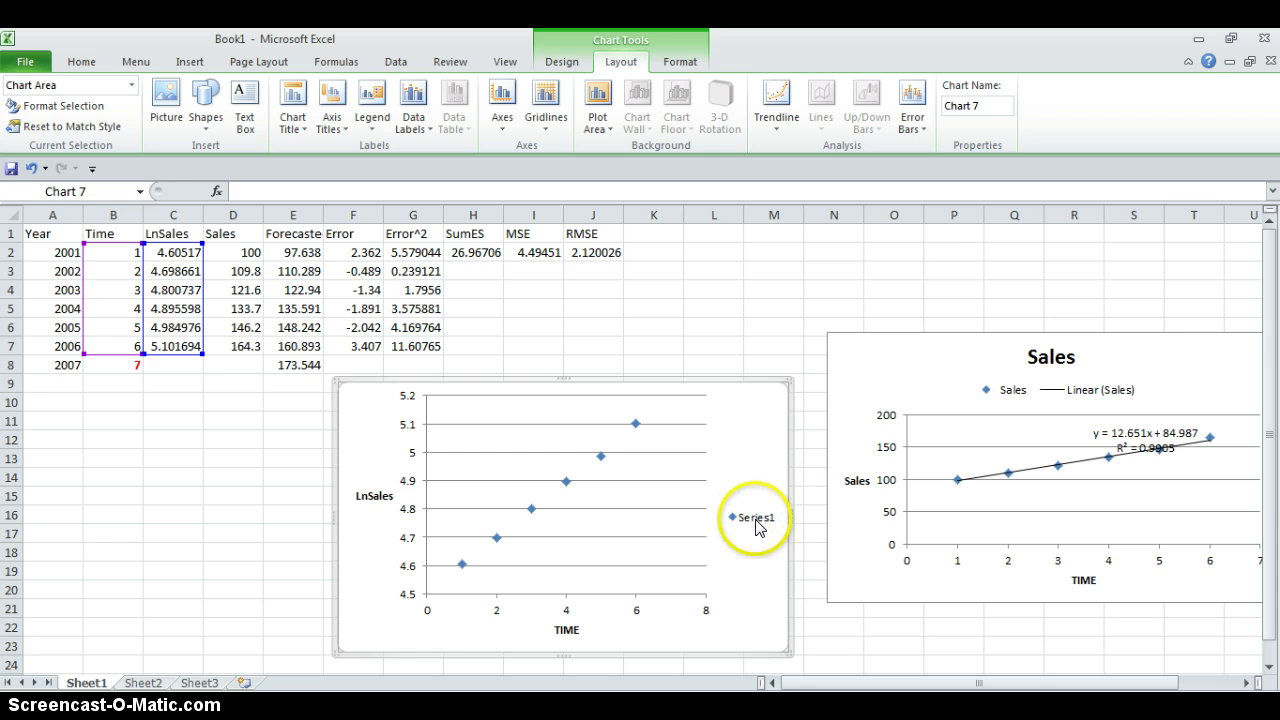
Step: Show the scatter chart's legend at the top and rename its data series "LnSales"
{"action": "left_click", "coordinate": [370, 105]}
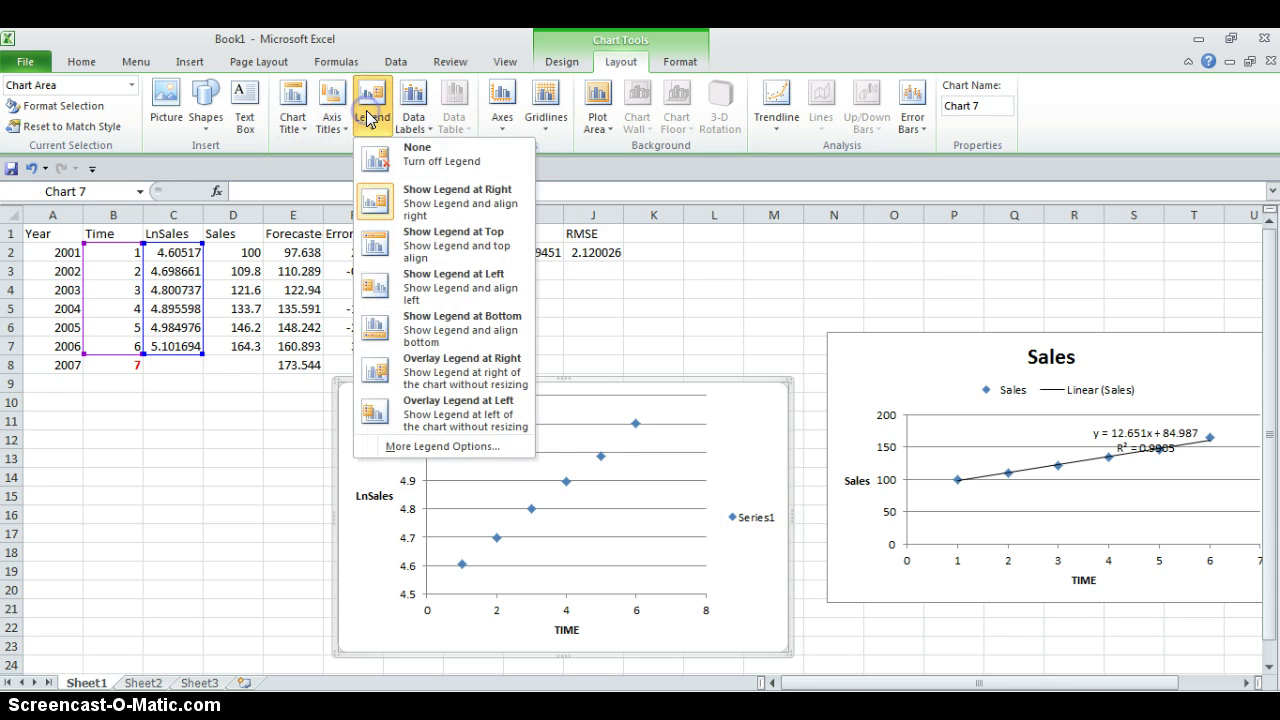
{"action": "left_click", "coordinate": [455, 245]}
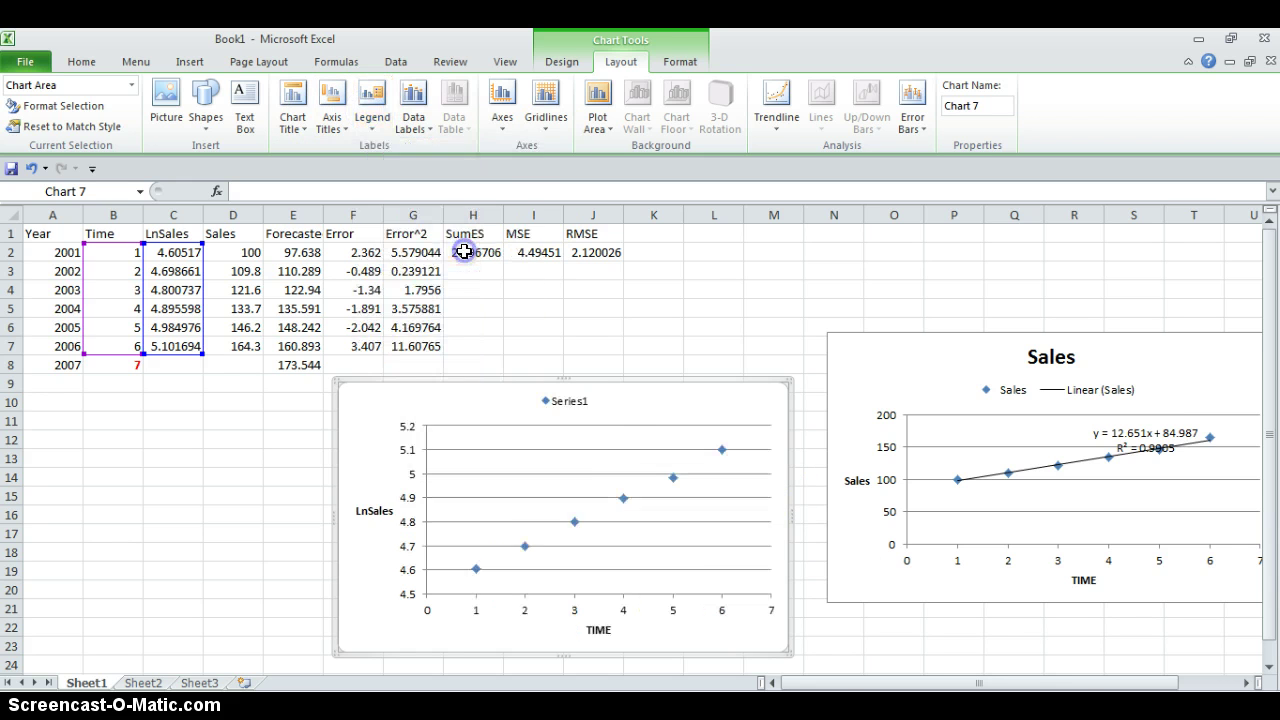
{"action": "right_click", "coordinate": [581, 403]}
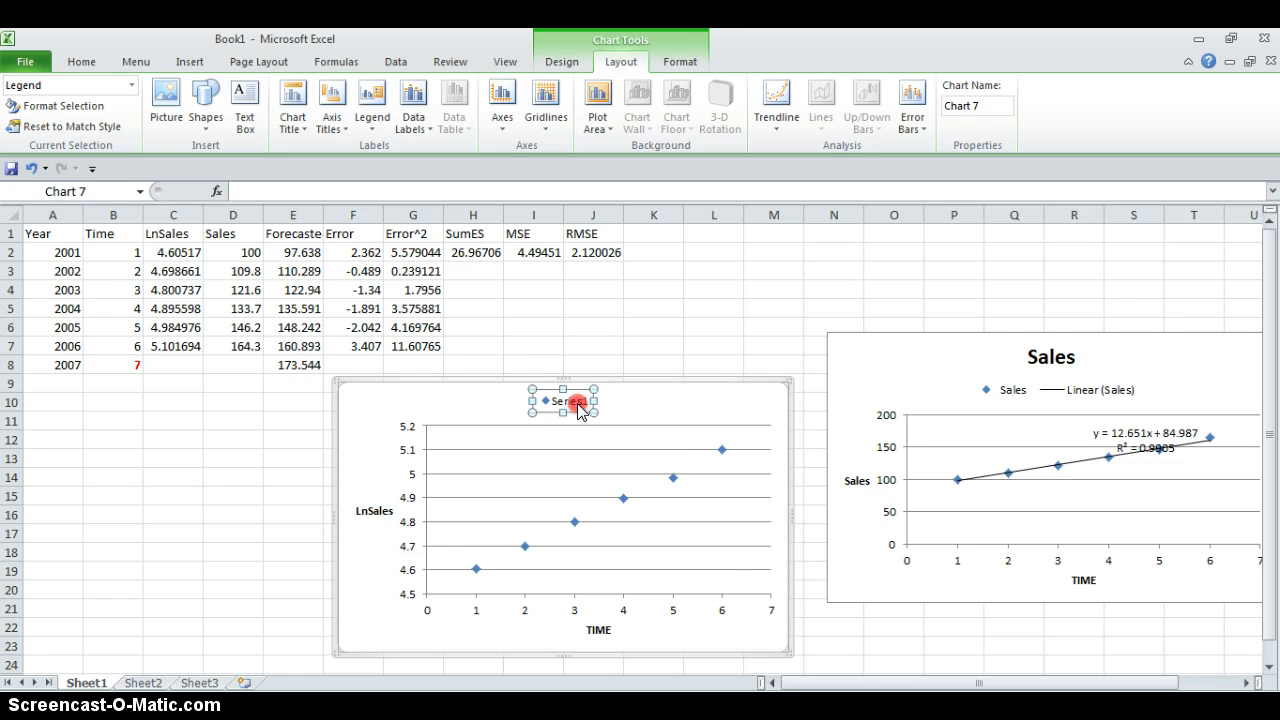
{"action": "left_click", "coordinate": [634, 507]}
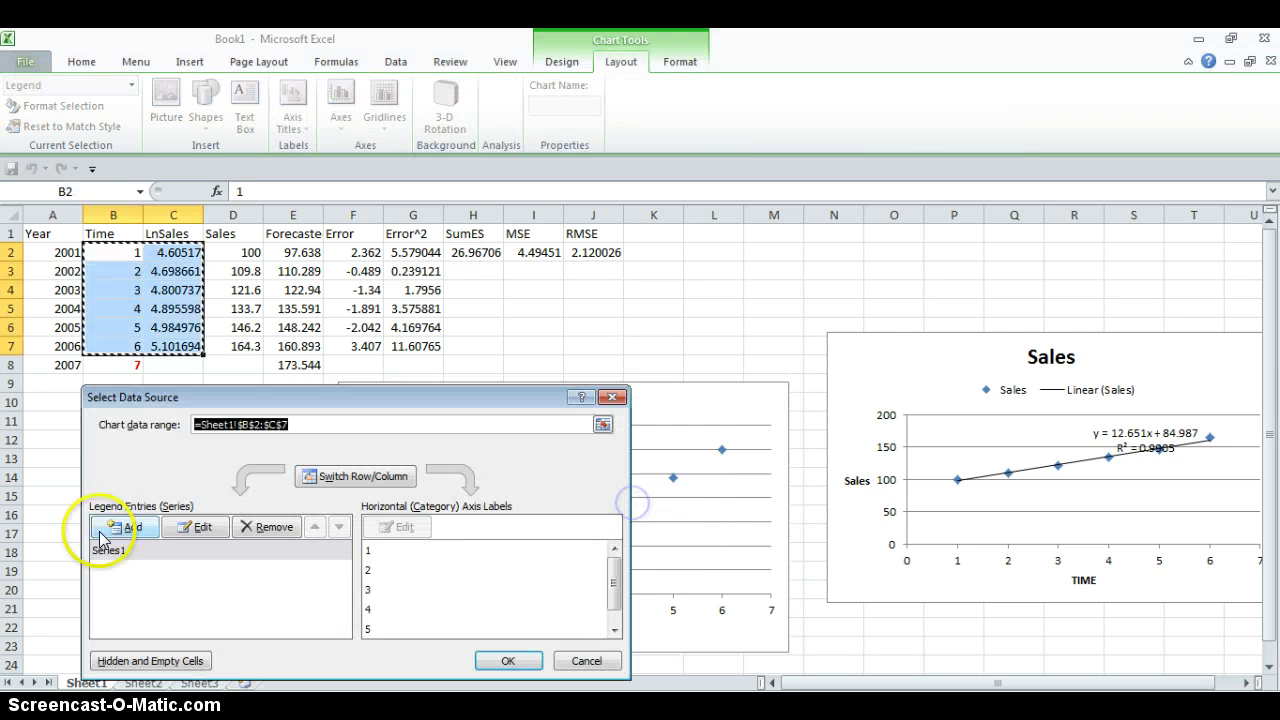
{"action": "left_click", "coordinate": [106, 550]}
{"action": "left_click", "coordinate": [209, 531]}
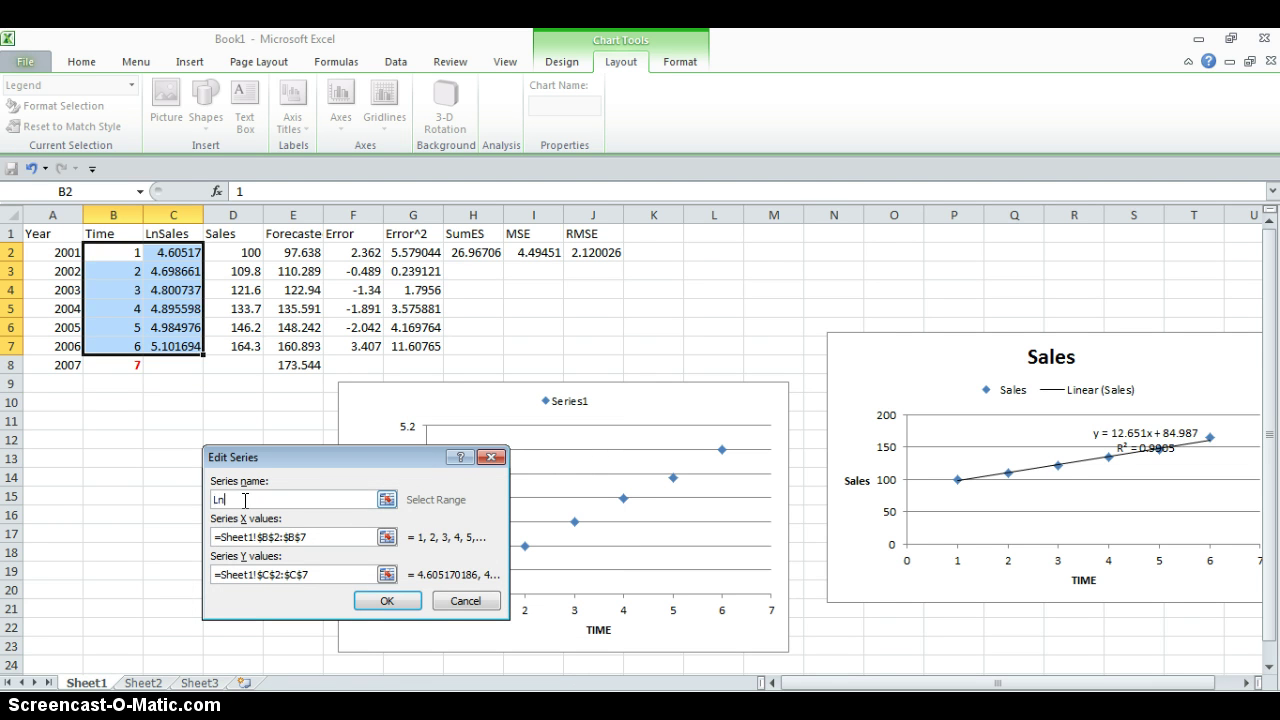
{"action": "left_click", "coordinate": [386, 601]}
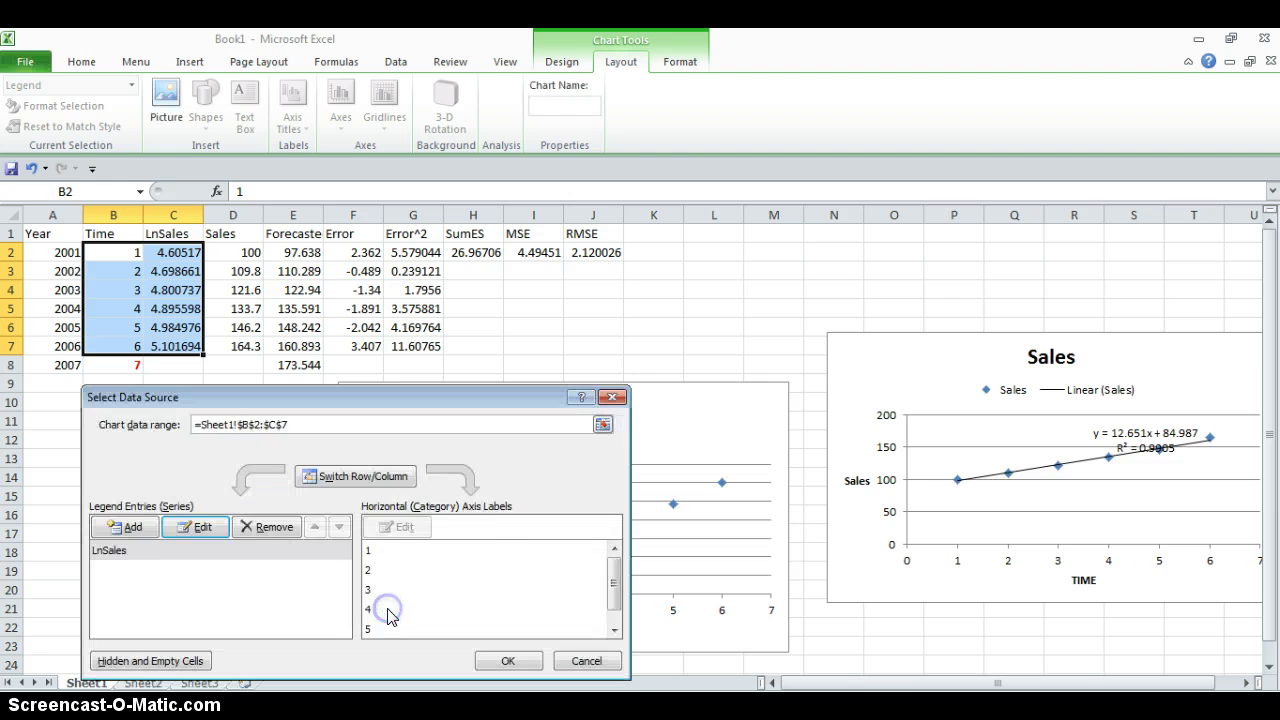
{"action": "left_click", "coordinate": [510, 660]}
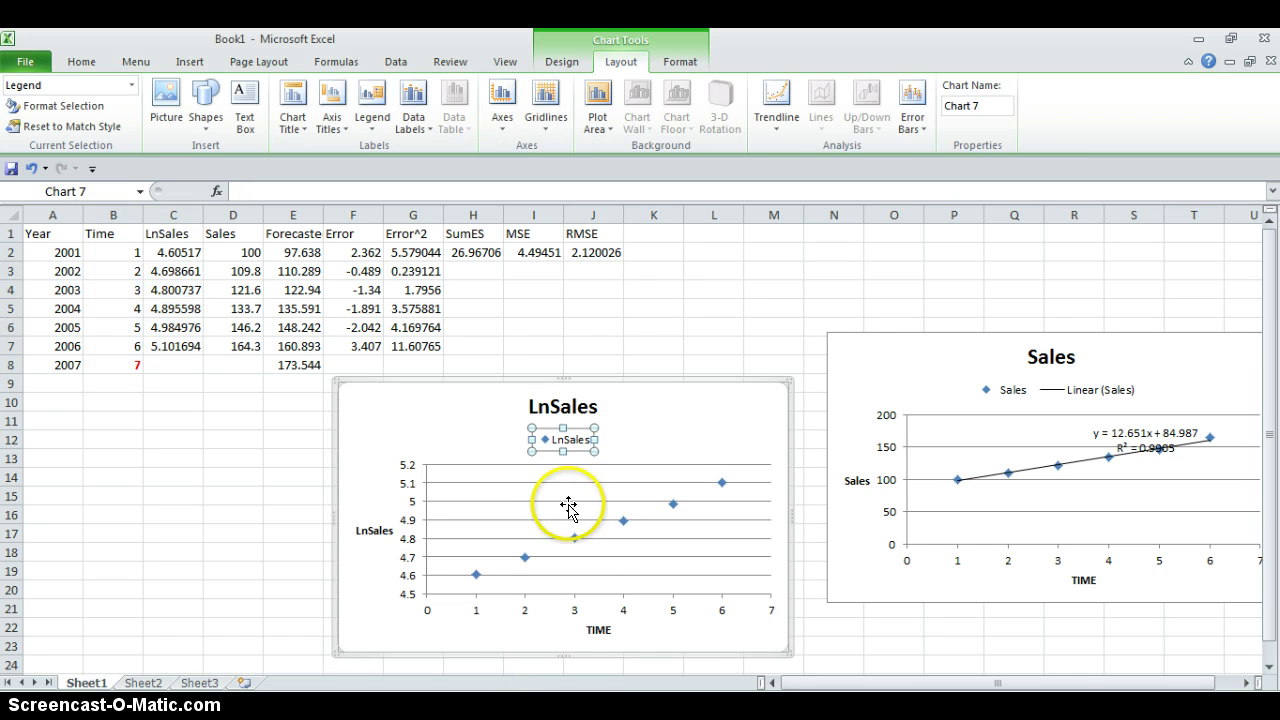
Step: Add a linear trendline to the LnSales chart, displaying its equation and R-squared value
{"action": "left_click", "coordinate": [778, 110]}
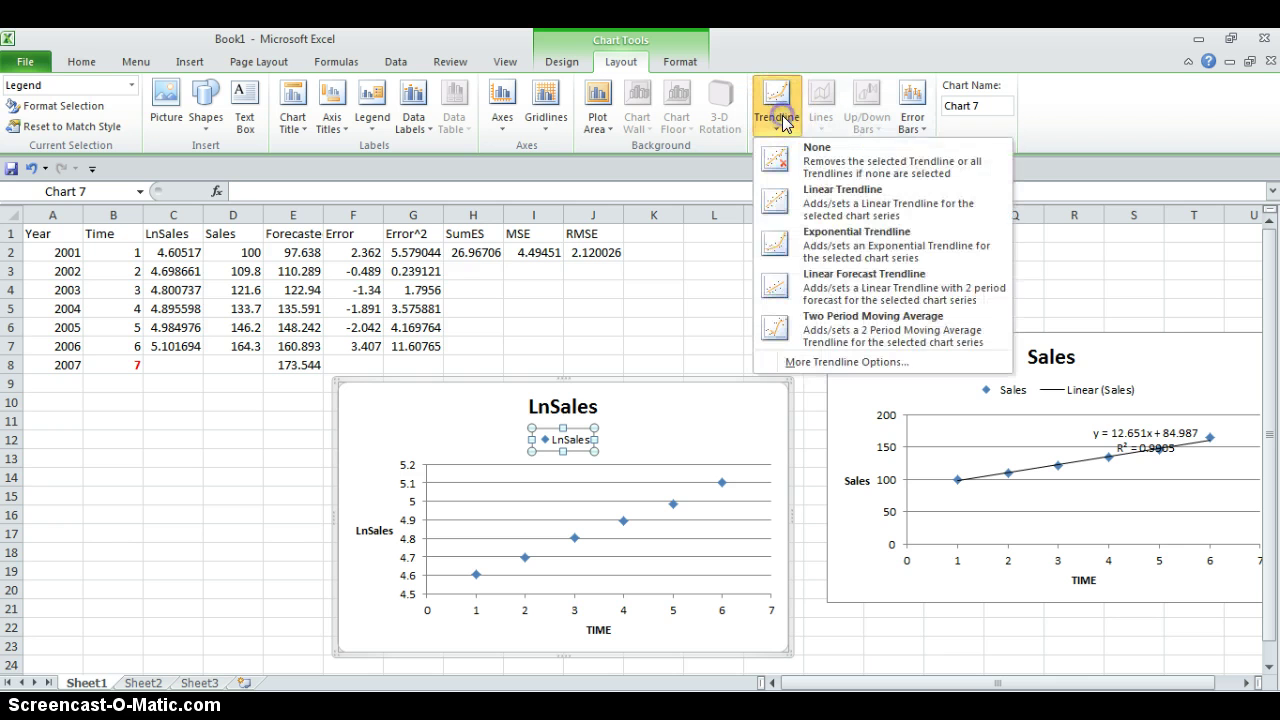
{"action": "left_click", "coordinate": [814, 372]}
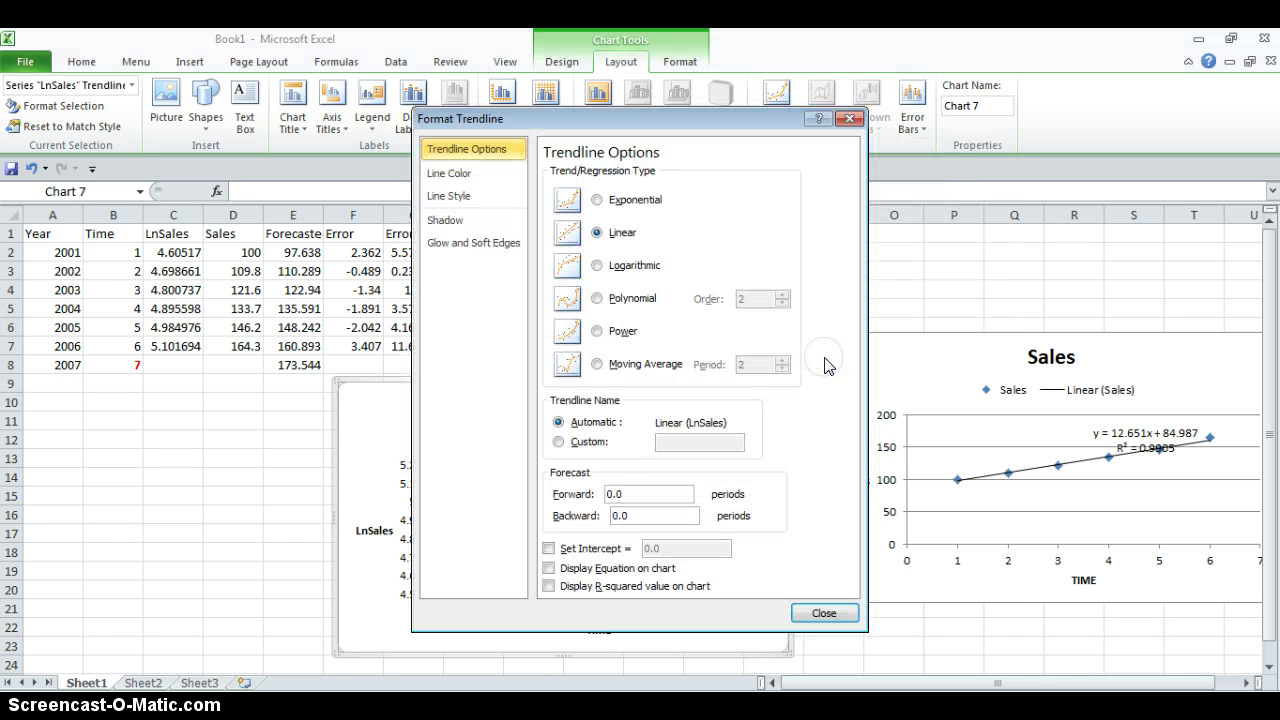
{"action": "left_click", "coordinate": [549, 568]}
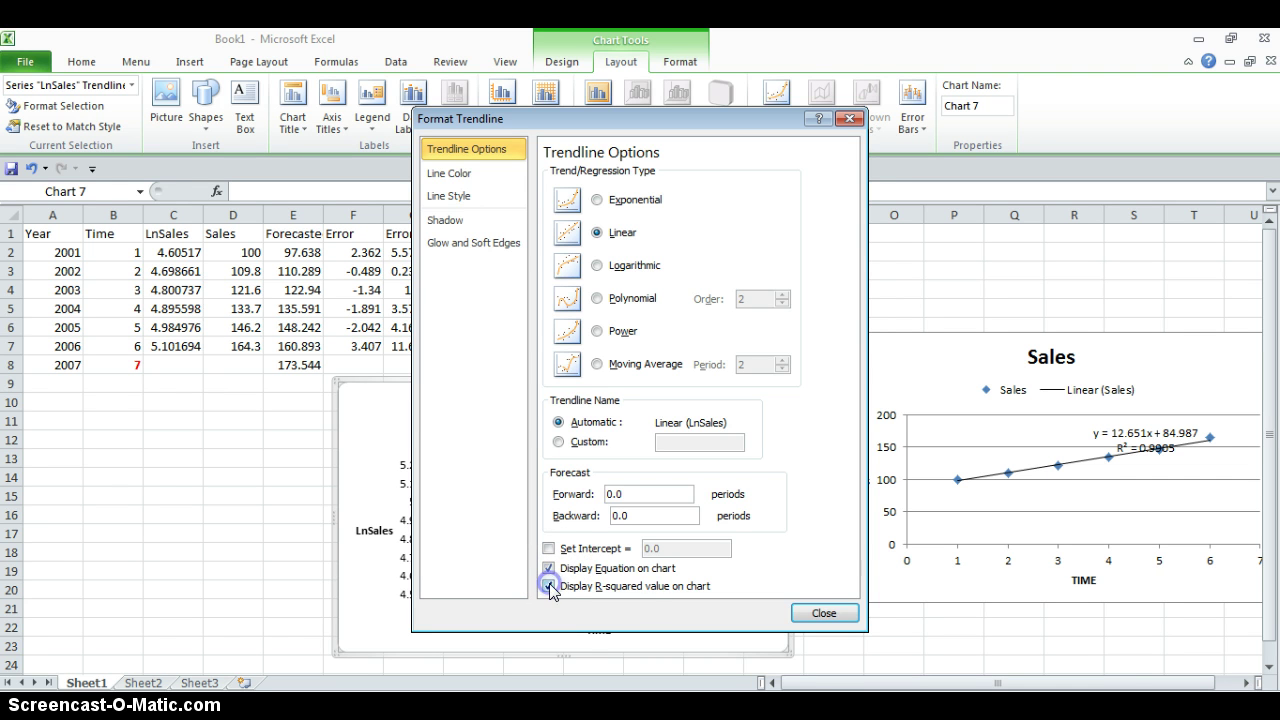
{"action": "left_click", "coordinate": [823, 613]}
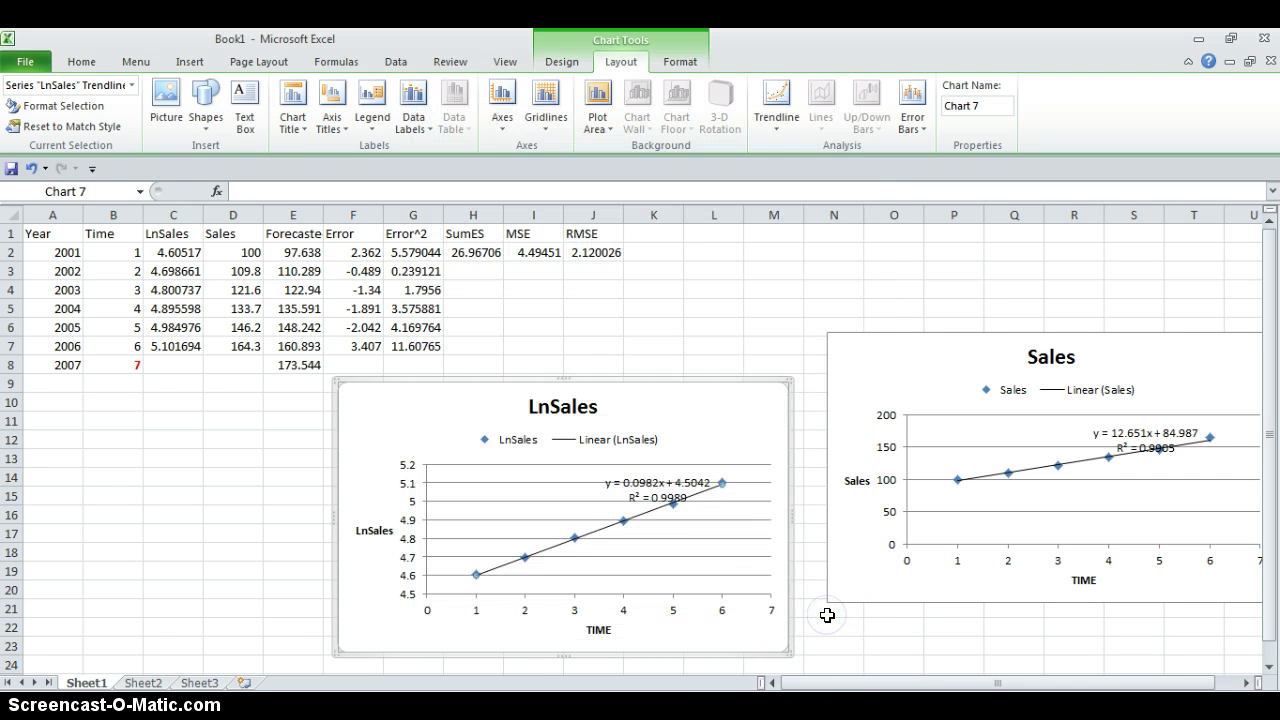
{"action": "left_click", "coordinate": [743, 515]}
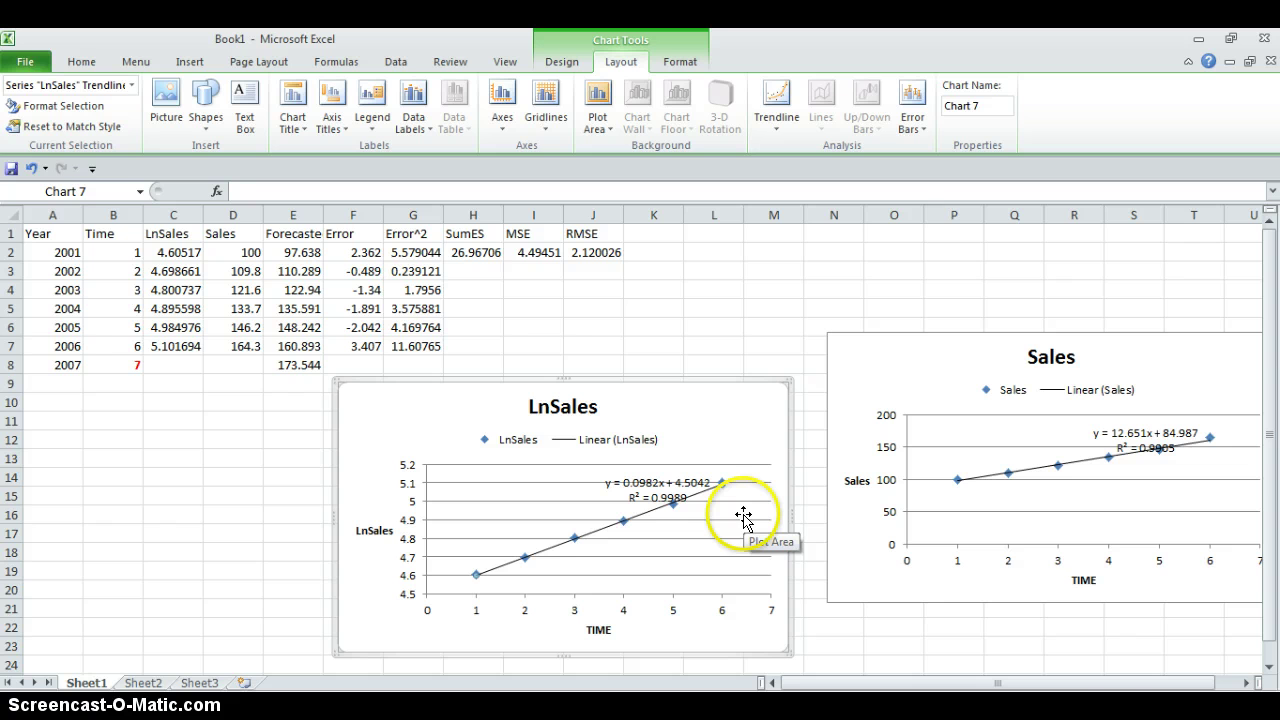
Step: Insert a column before the Sales column and enter the heading "Forecasted Sales" in D1
{"action": "left_click", "coordinate": [241, 208]}
{"action": "right_click", "coordinate": [239, 208]}
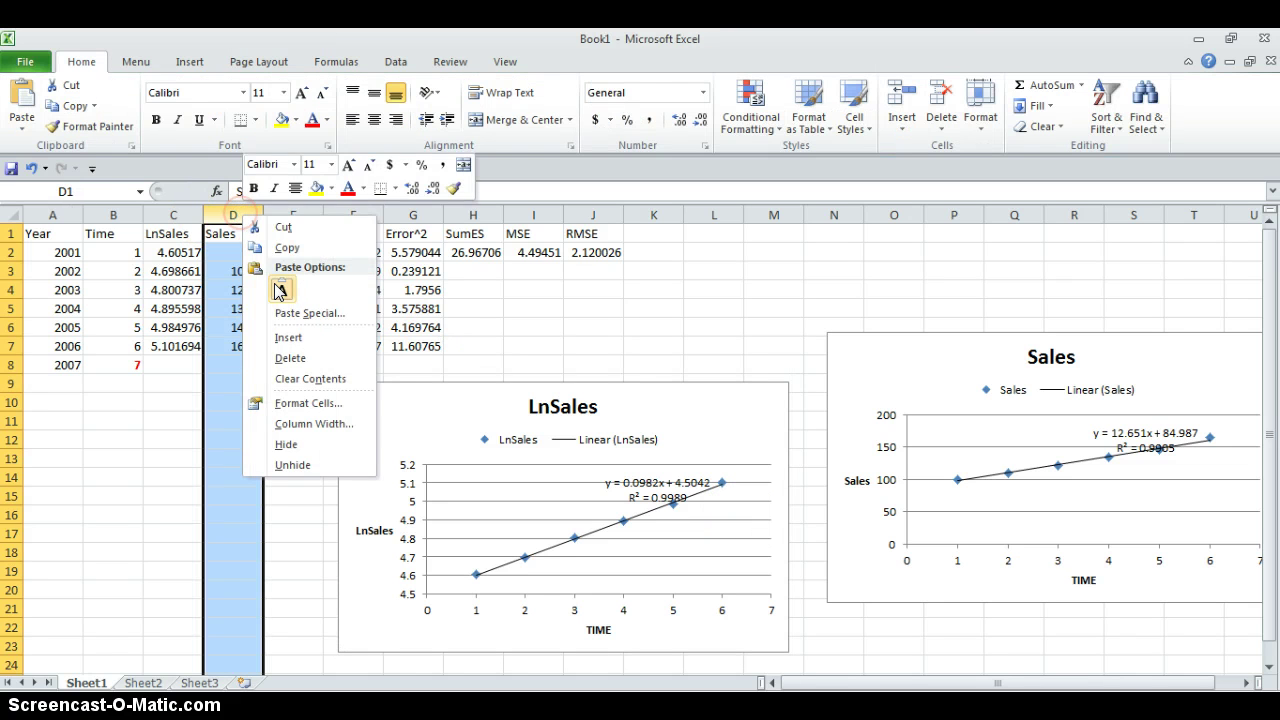
{"action": "left_click", "coordinate": [287, 338]}
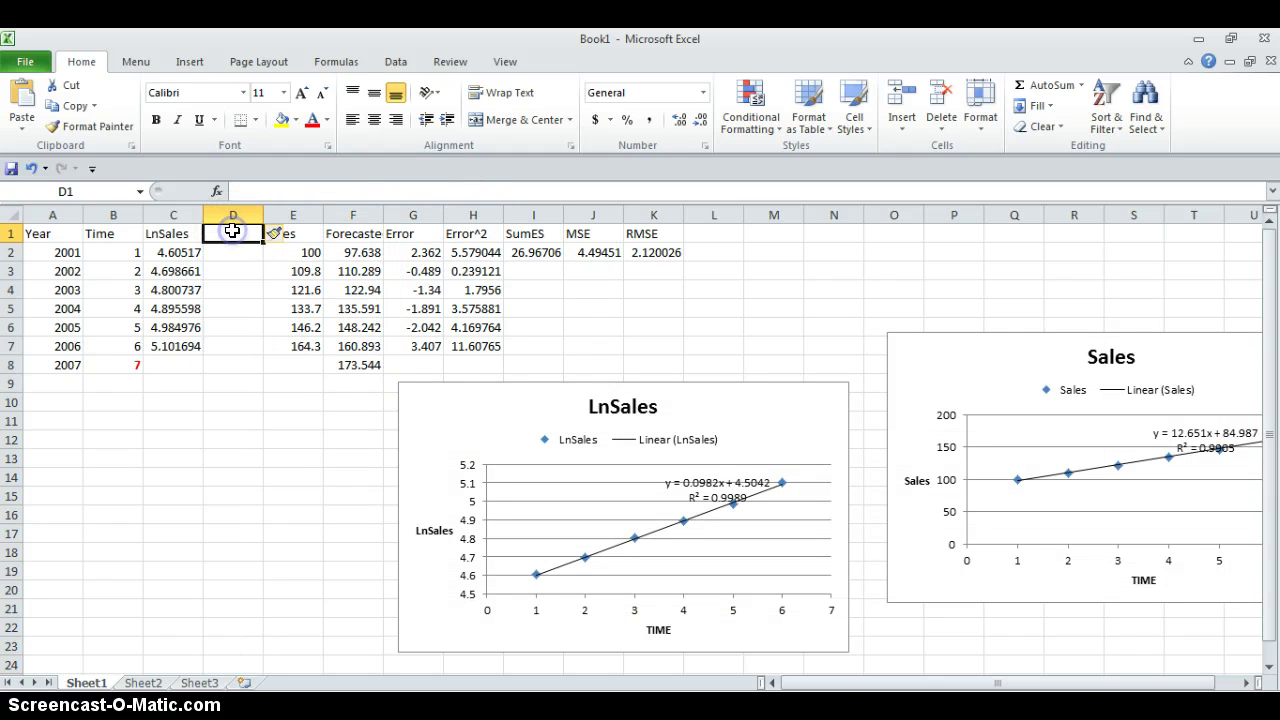
{"action": "type", "text": "Forecast"}
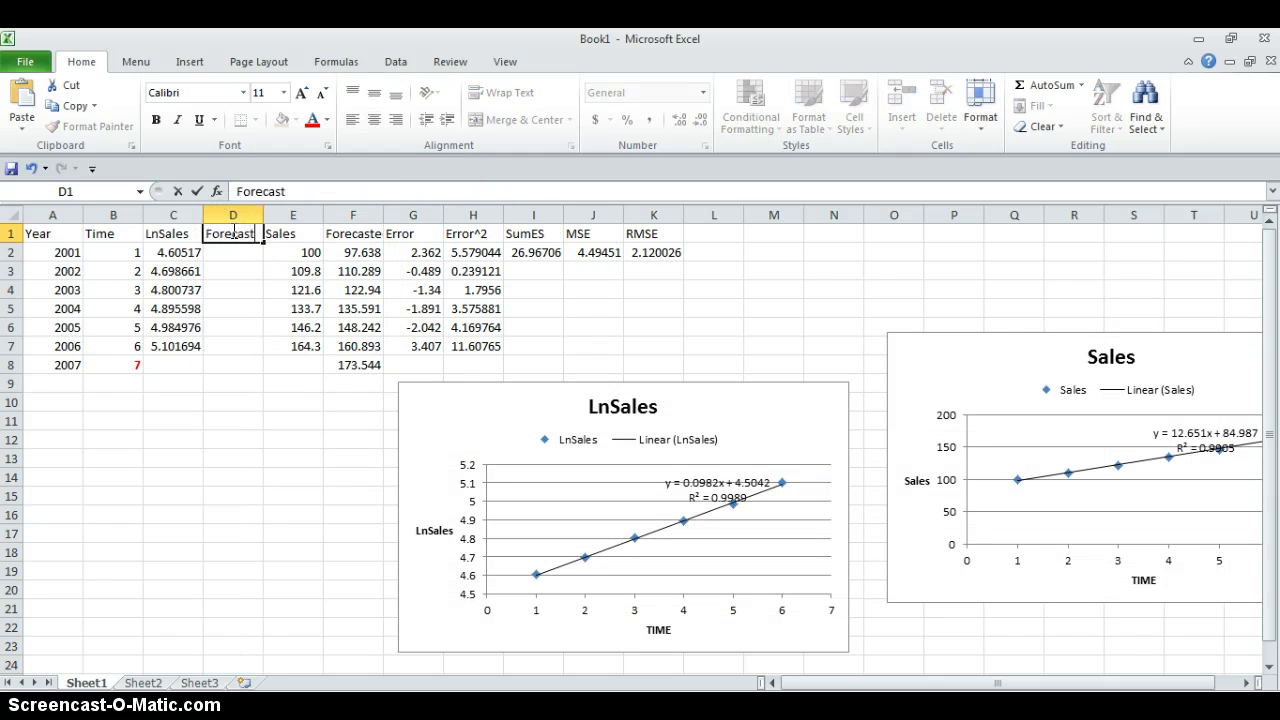
{"action": "type", "text": "ed Sales"}
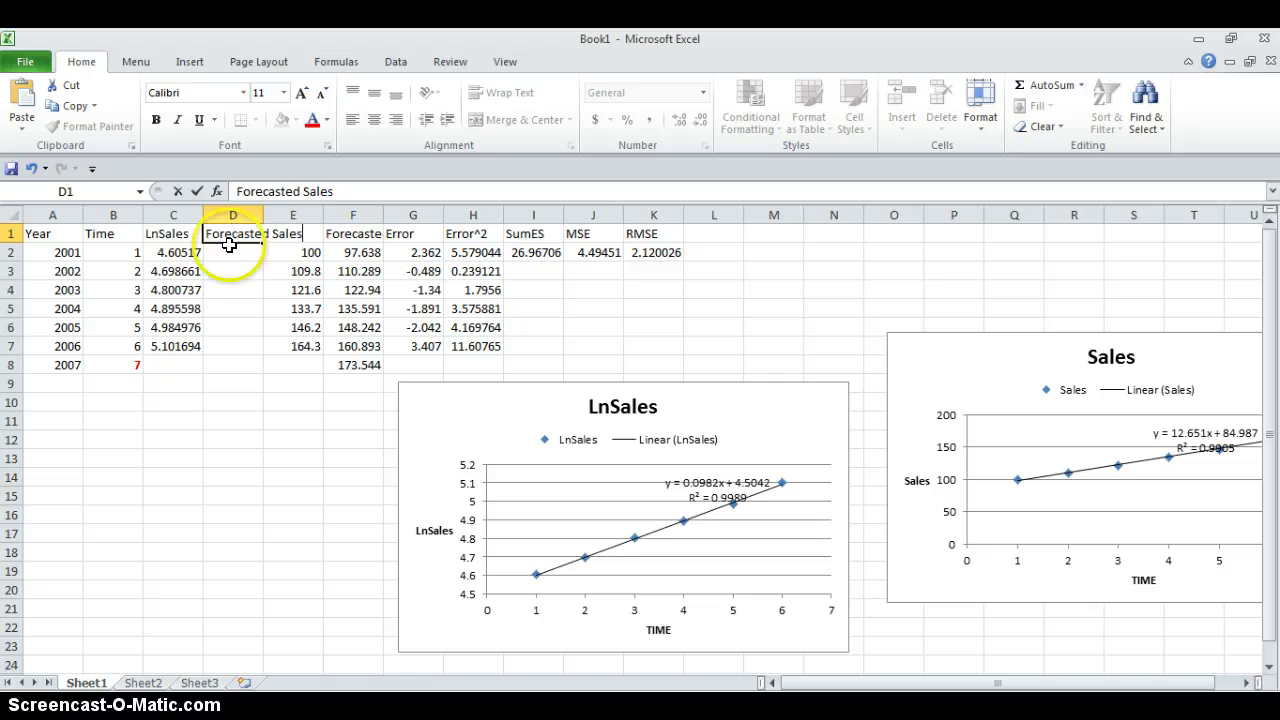
Step: Enter the trend formula =4.5042+0.0982*B2 in D2 and fill it down through D8
{"action": "left_click", "coordinate": [231, 255]}
{"action": "type", "text": "=4.5042+0.0982*"}
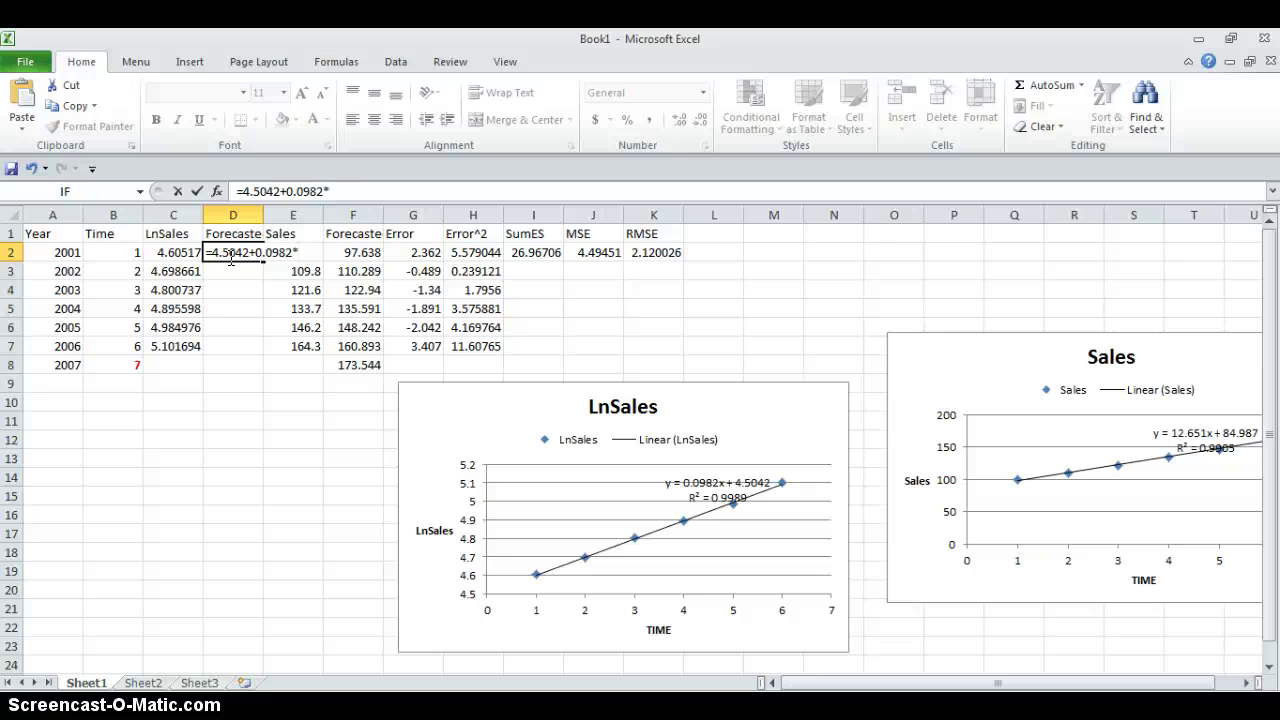
{"action": "left_click", "coordinate": [121, 249]}
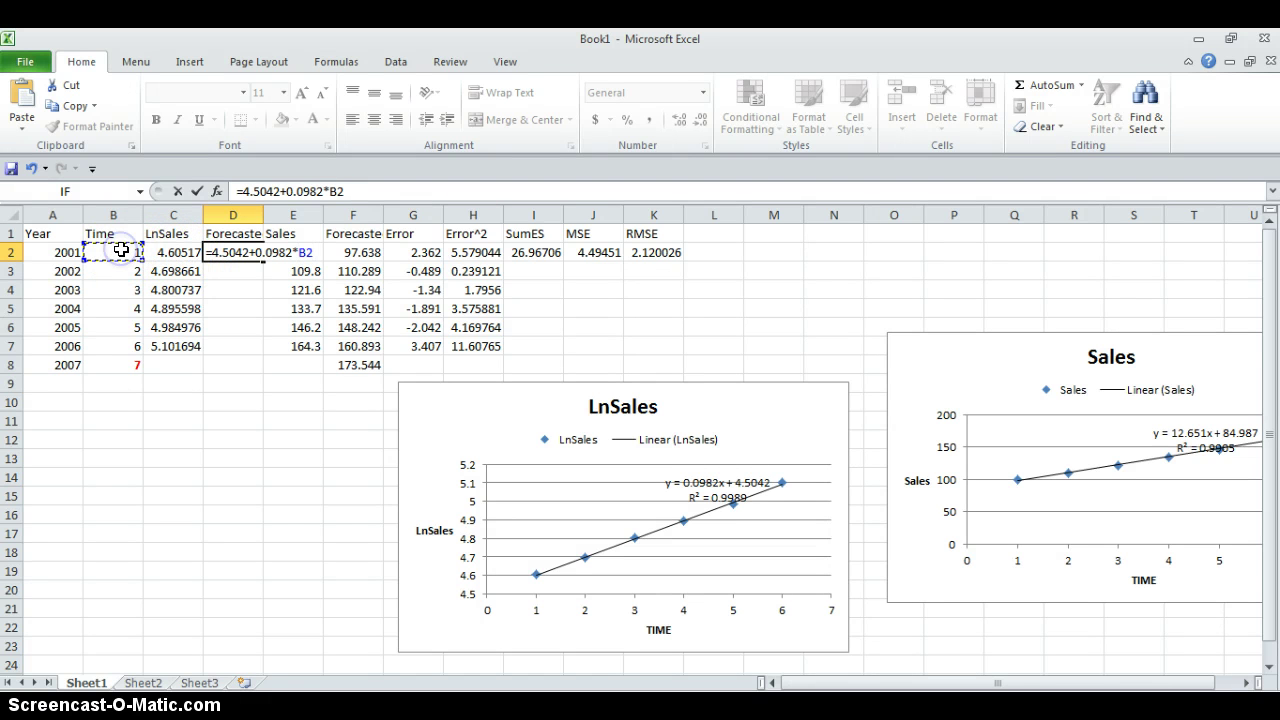
{"action": "key", "text": "Return"}
{"action": "left_click", "coordinate": [229, 251]}
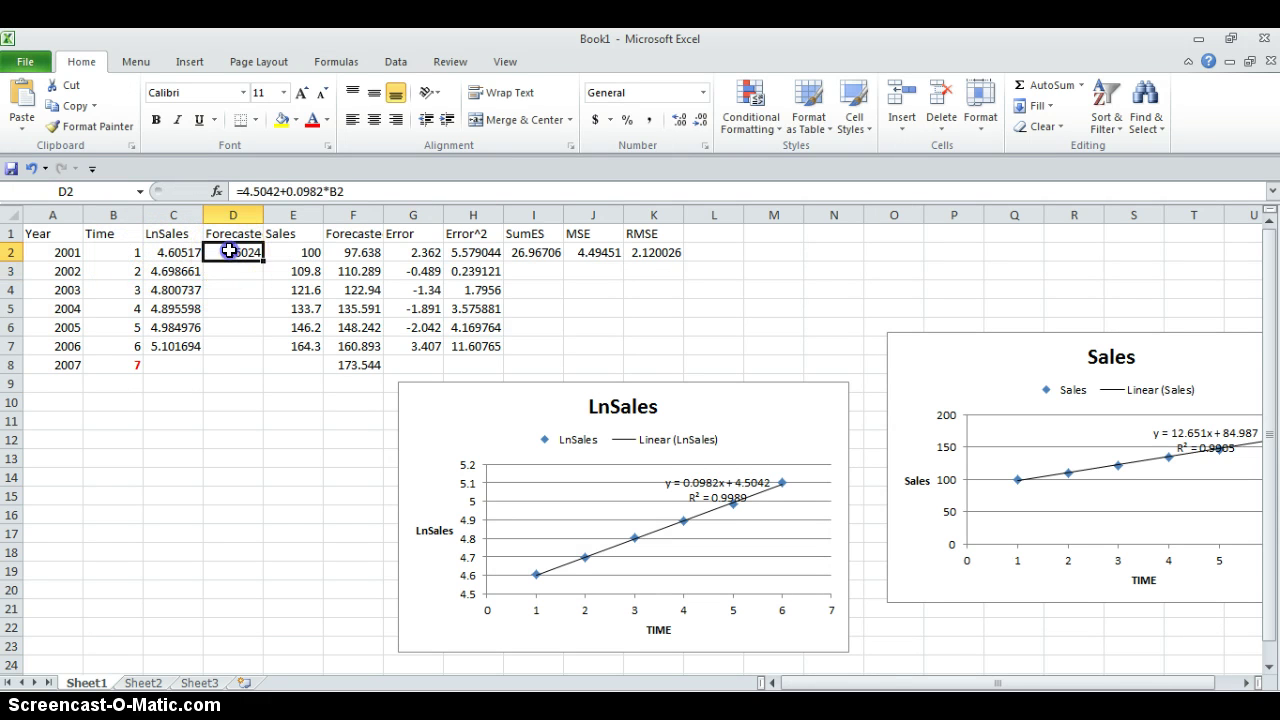
{"action": "left_click_drag", "start_coordinate": [263, 261], "coordinate": [263, 370]}
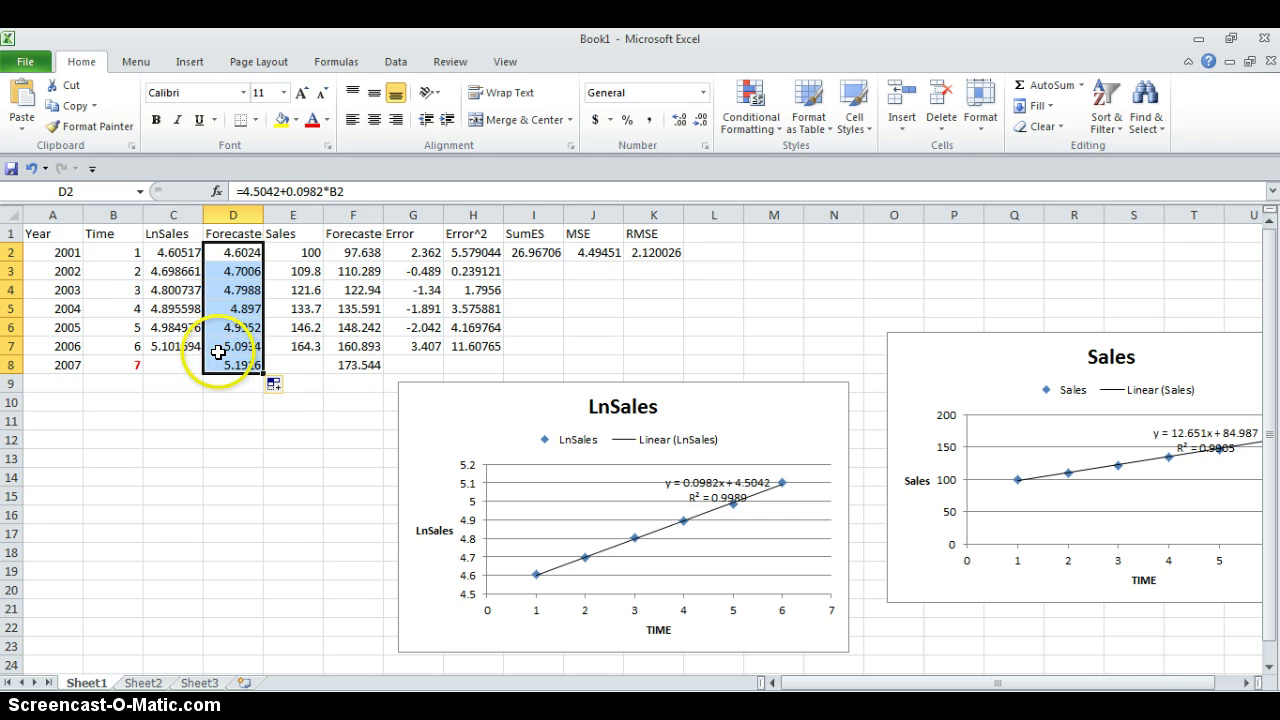
Step: Convert the 2007 log forecast back to sales by entering =EXP(D8) in D10
{"action": "left_click", "coordinate": [234, 403]}
{"action": "type", "text": "="}
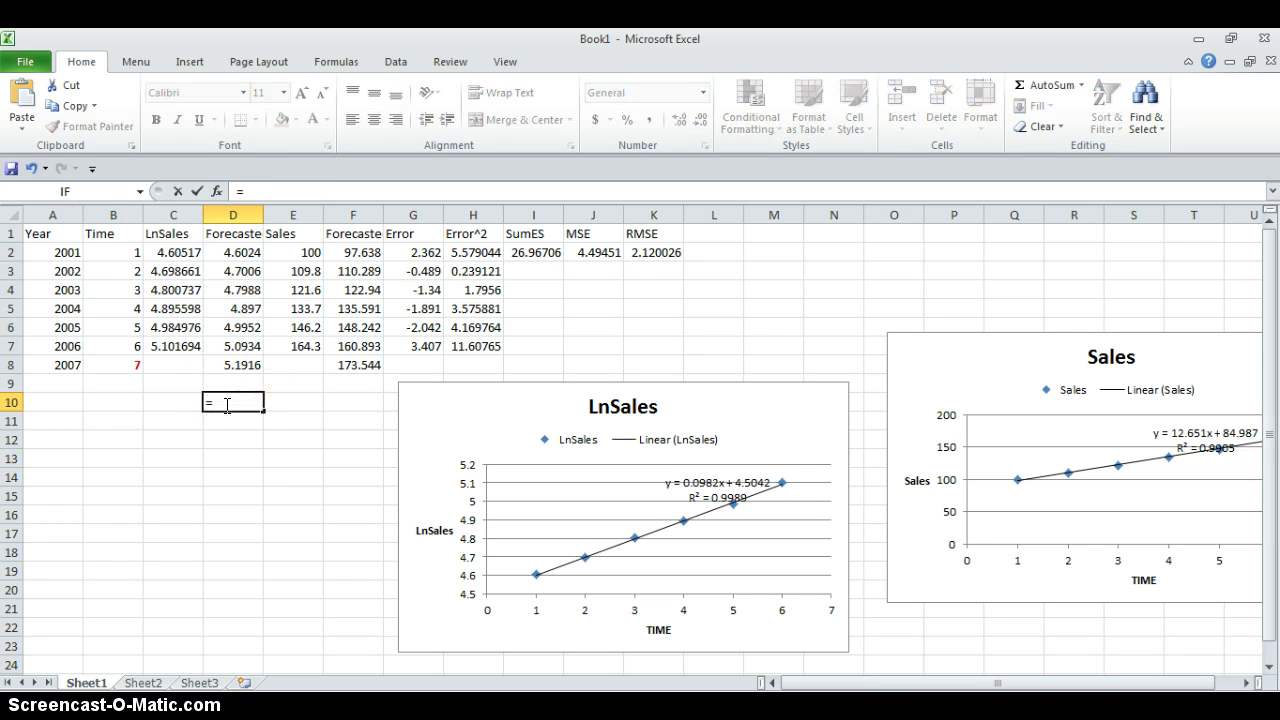
{"action": "type", "text": "exp("}
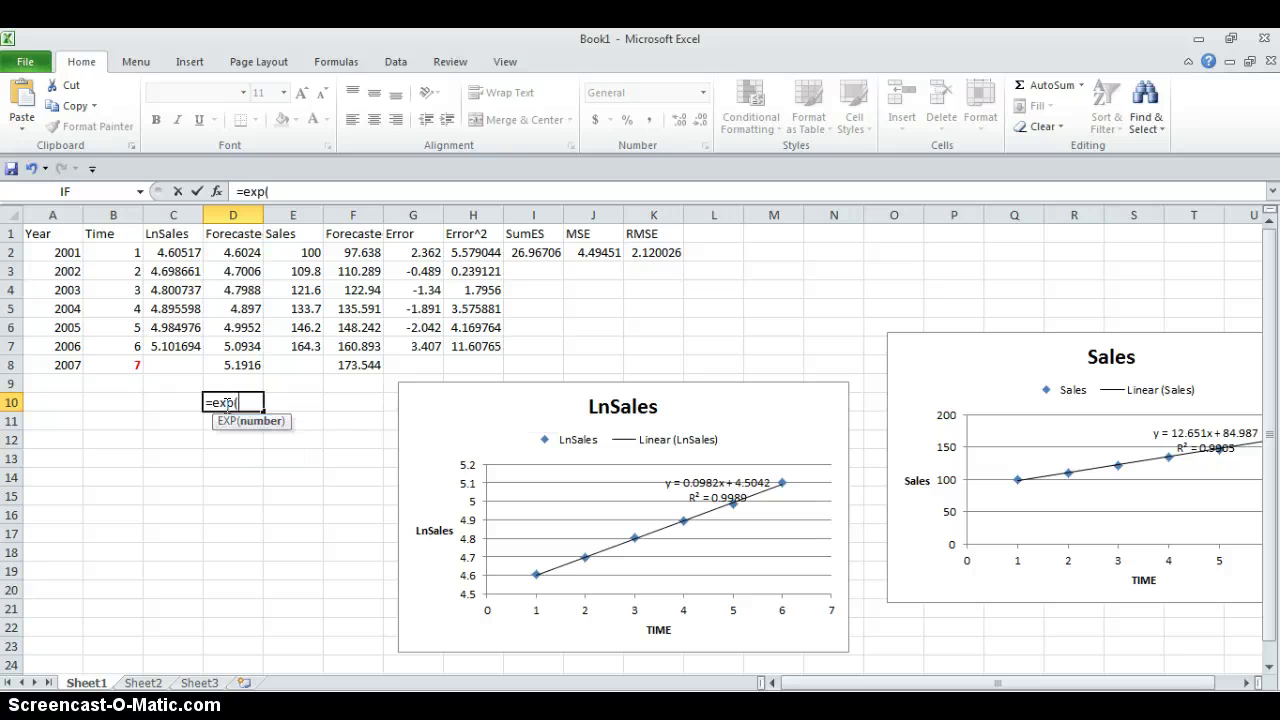
{"action": "left_click", "coordinate": [240, 370]}
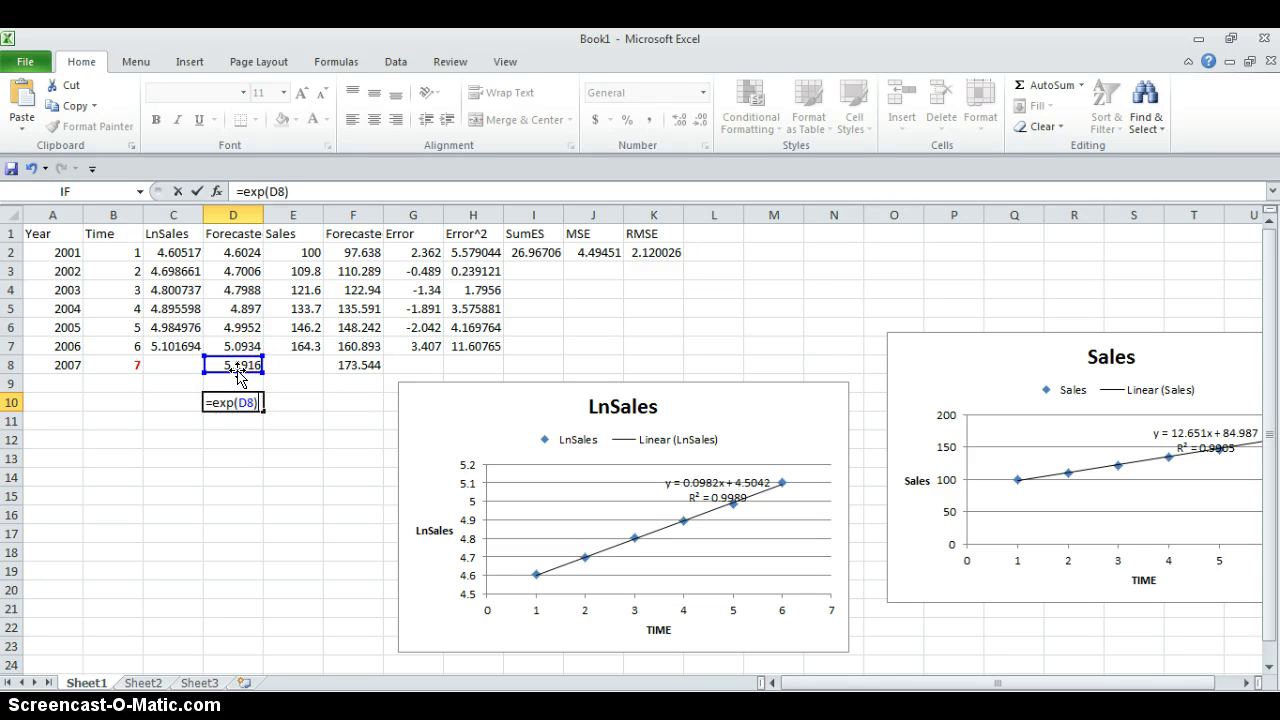
{"action": "key", "text": "Return"}
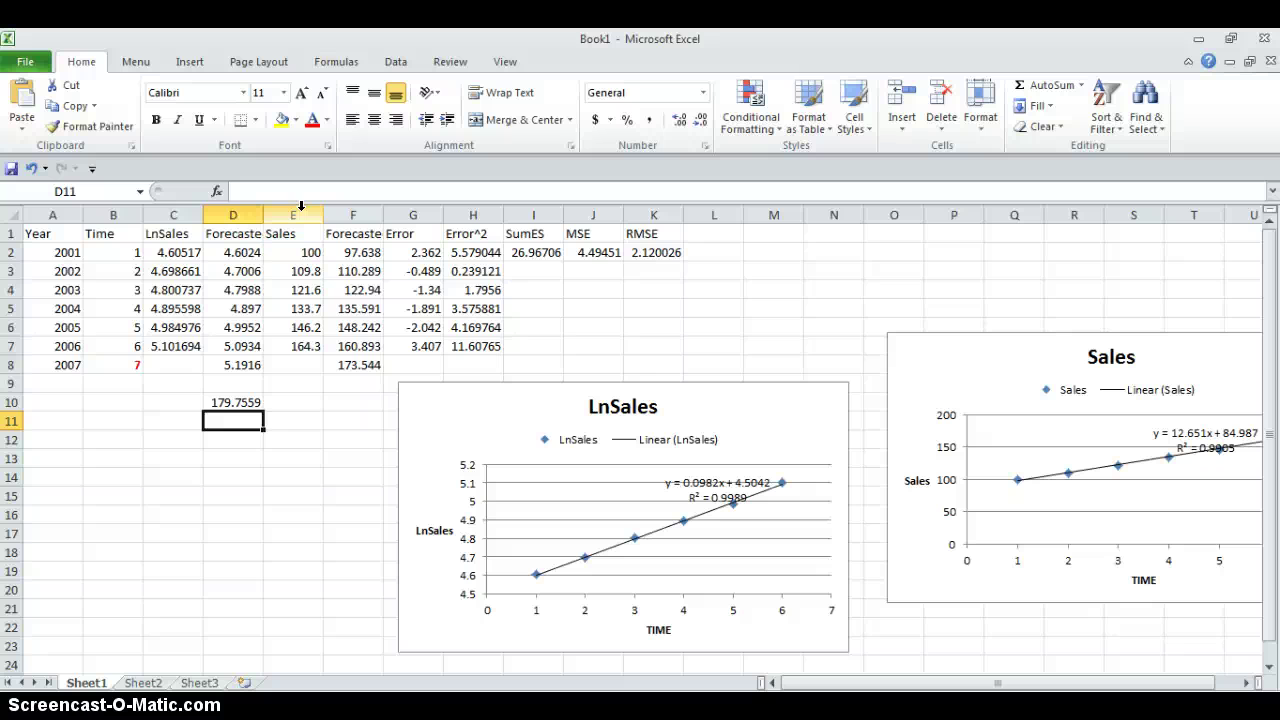
Step: Insert six blank columns before the Sales column, at columns E through J
{"action": "left_click_drag", "start_coordinate": [297, 206], "coordinate": [571, 208]}
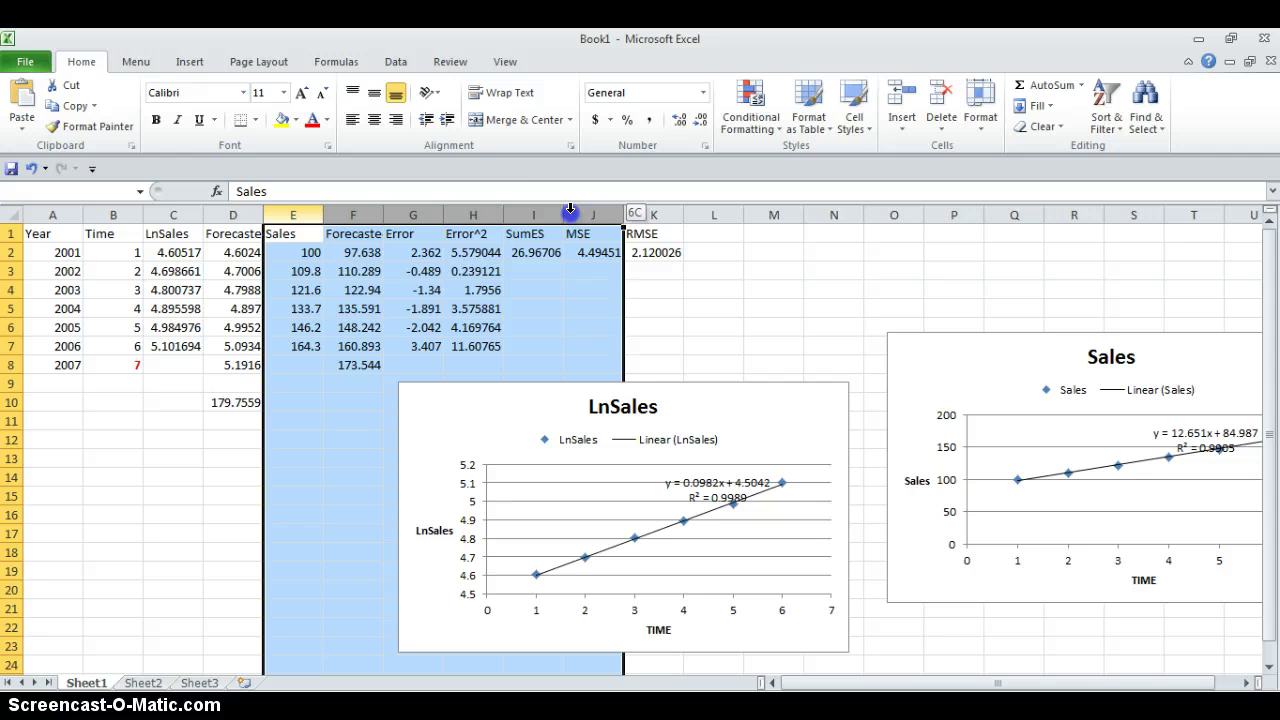
{"action": "right_click", "coordinate": [487, 215]}
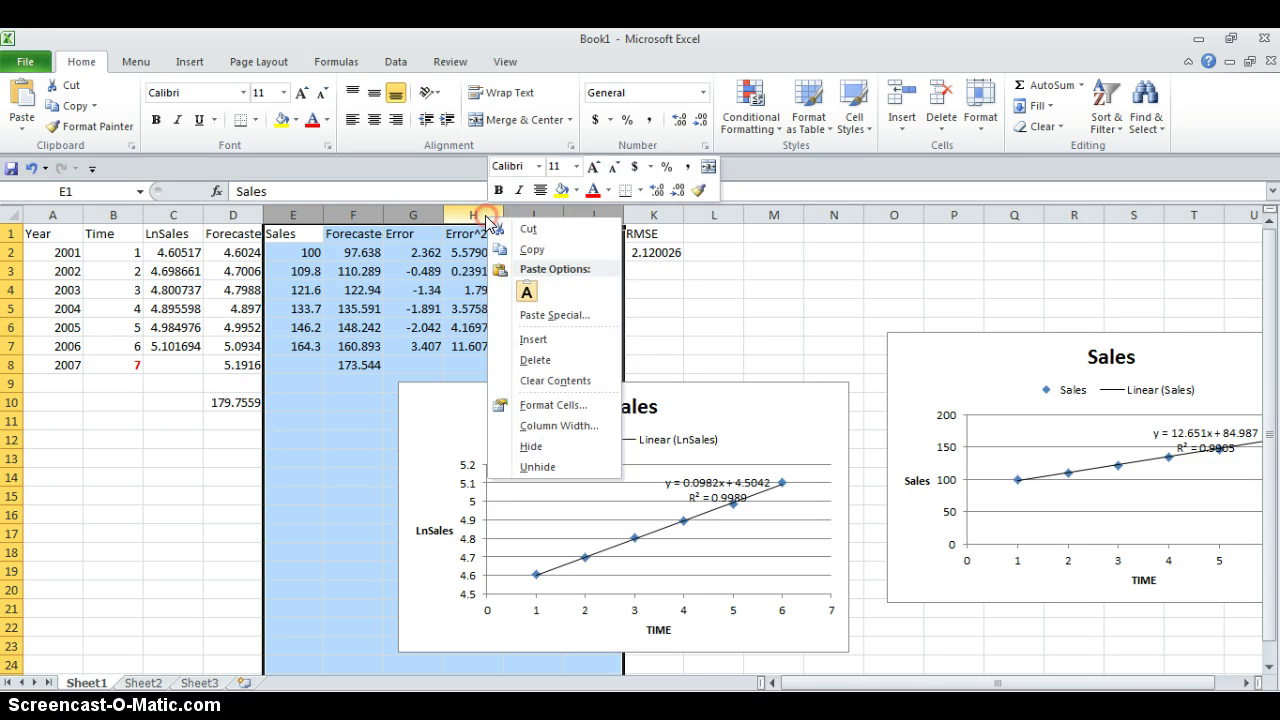
{"action": "left_click", "coordinate": [540, 340]}
Step: Enter the heading "error" in E1 and the formula =C2-D2 in E2, filled down through E7
{"action": "left_click", "coordinate": [298, 233]}
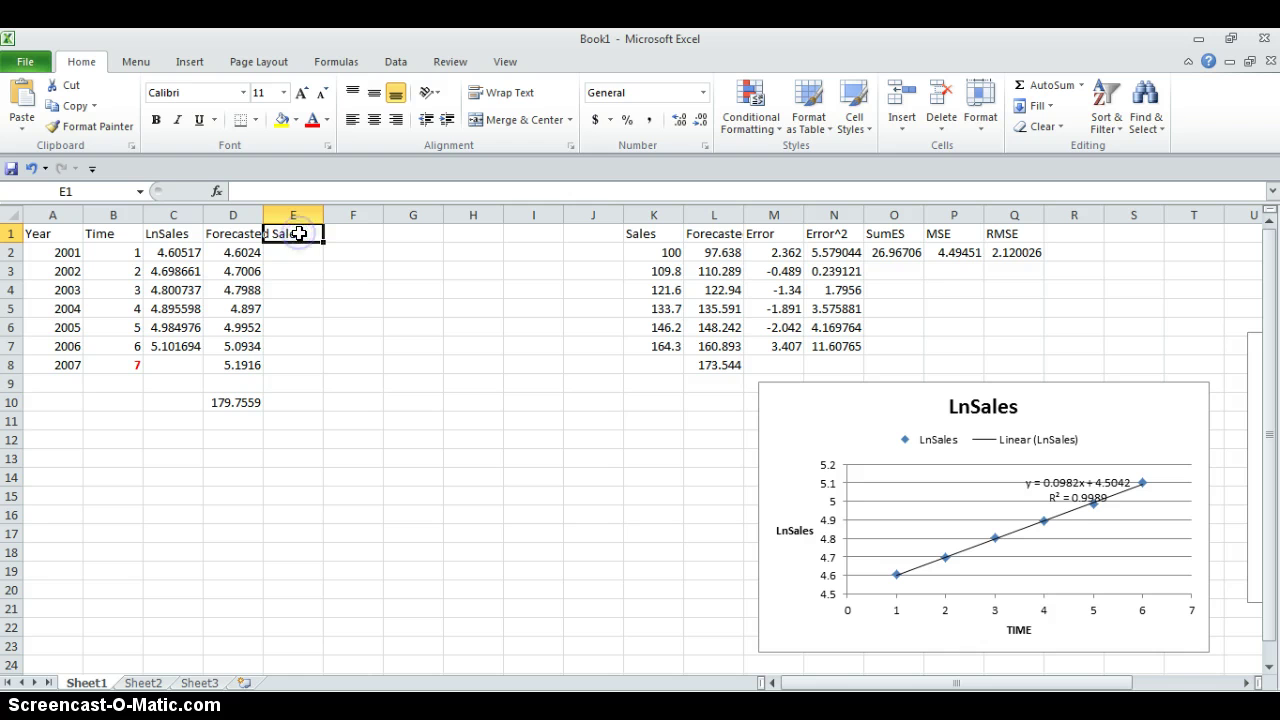
{"action": "type", "text": "error"}
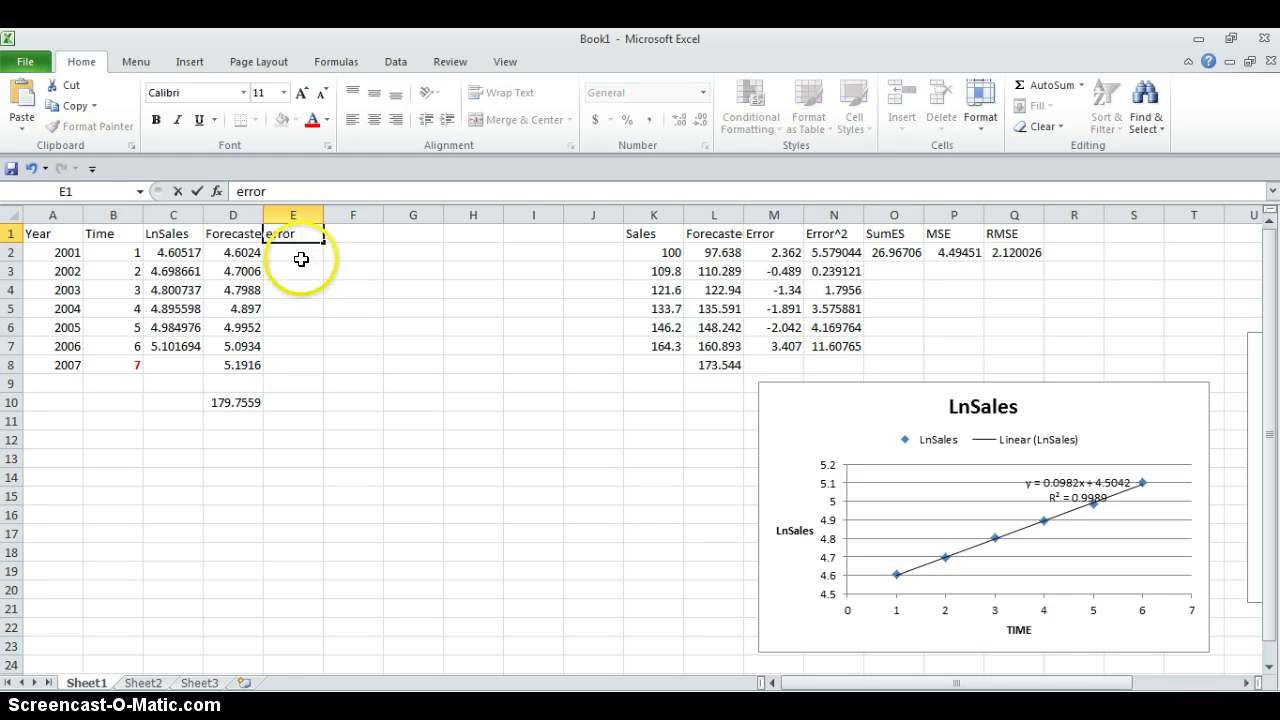
{"action": "key", "text": "Return"}
{"action": "type", "text": "="}
{"action": "left_click", "coordinate": [196, 250]}
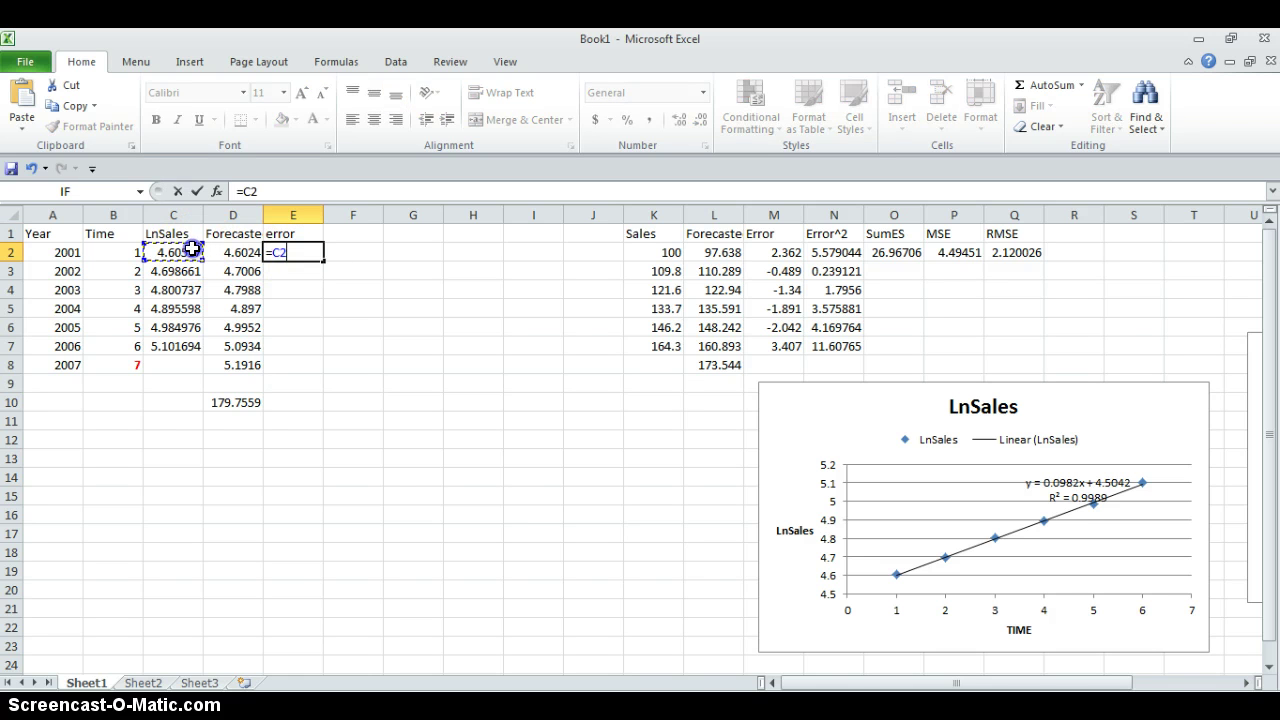
{"action": "type", "text": "-"}
{"action": "left_click", "coordinate": [238, 252]}
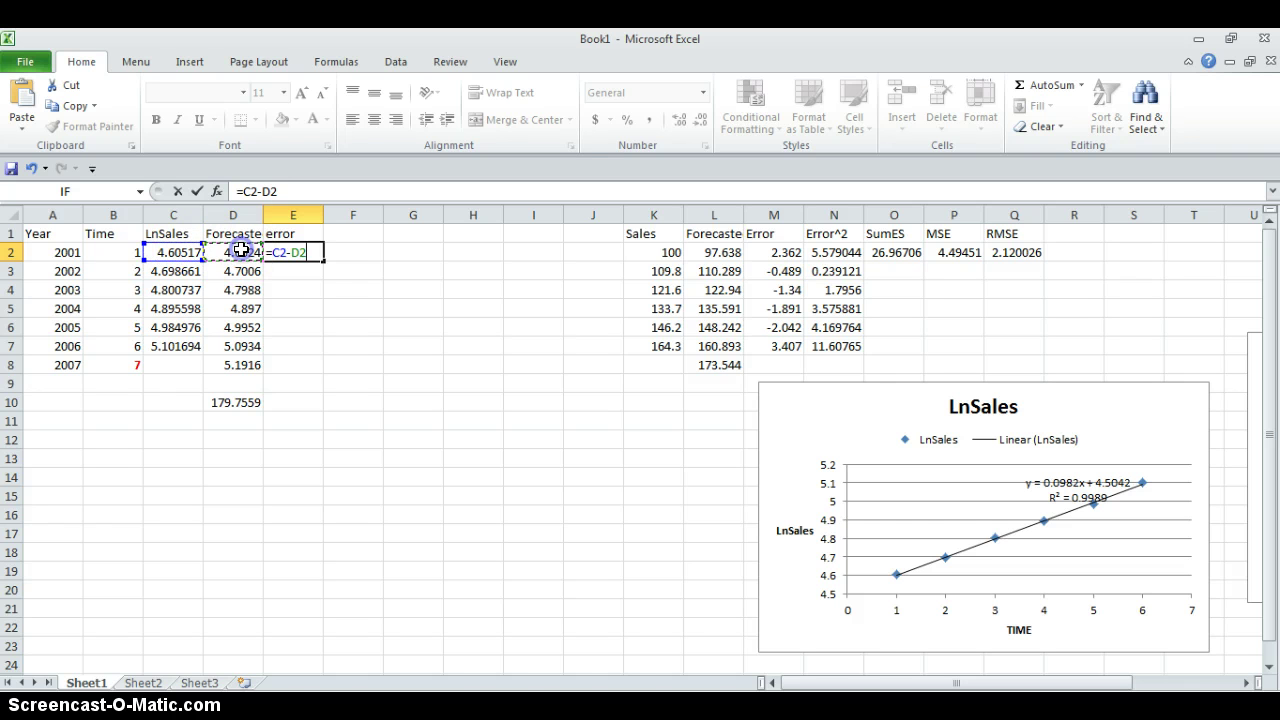
{"action": "key", "text": "Return"}
{"action": "left_click", "coordinate": [298, 254]}
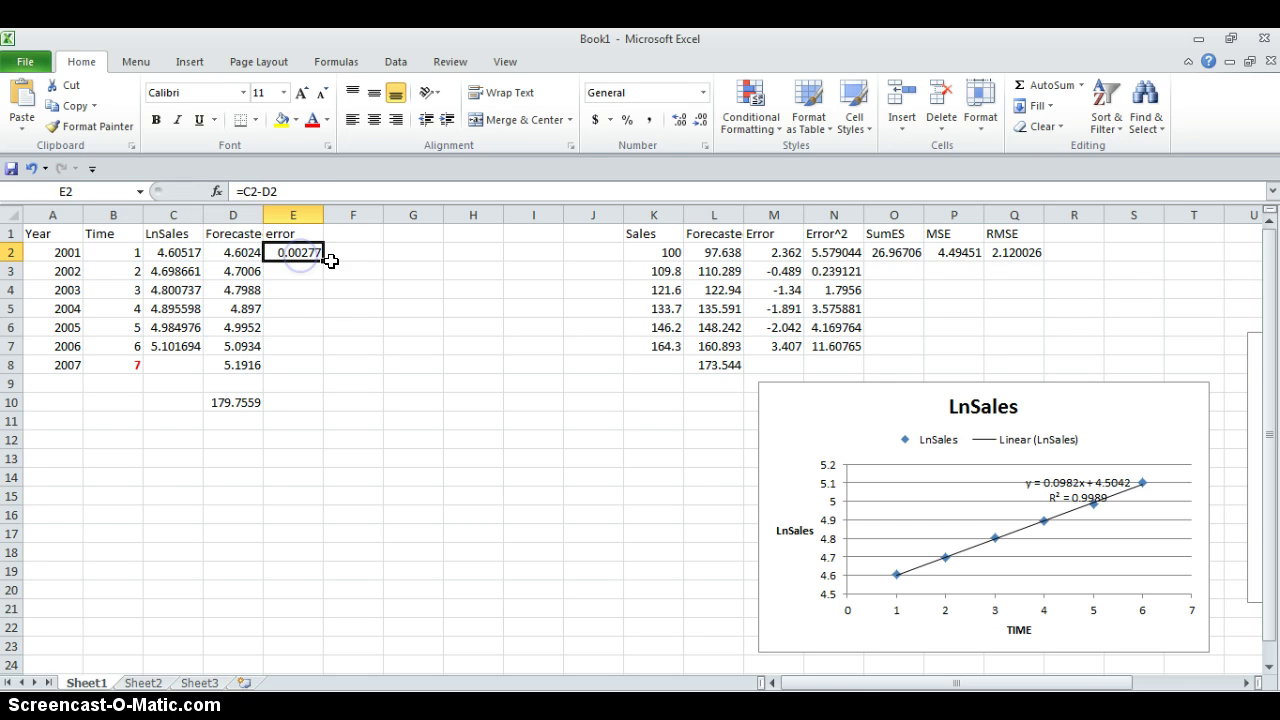
{"action": "left_click_drag", "start_coordinate": [322, 259], "coordinate": [320, 354]}
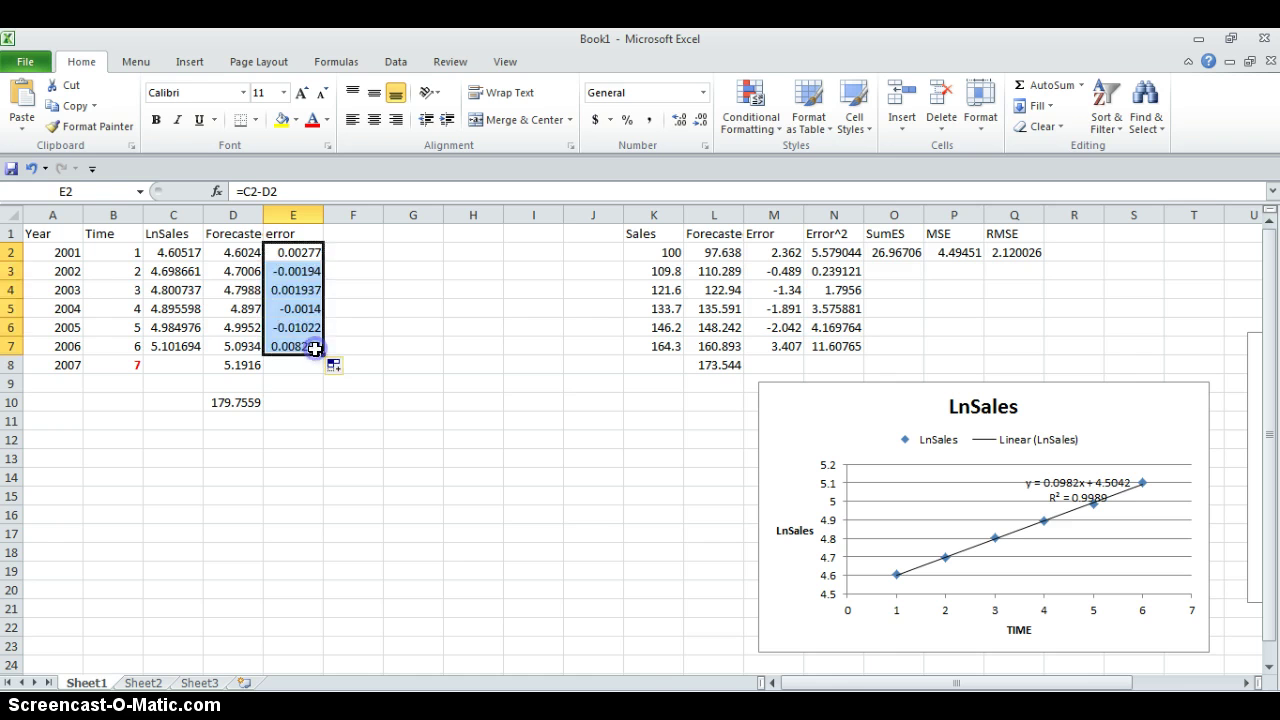
Step: Enter the heading "error^2" in F1 and the formula =E2^2 in F2, filled down through F7
{"action": "left_click", "coordinate": [343, 236]}
{"action": "type", "text": "err"}
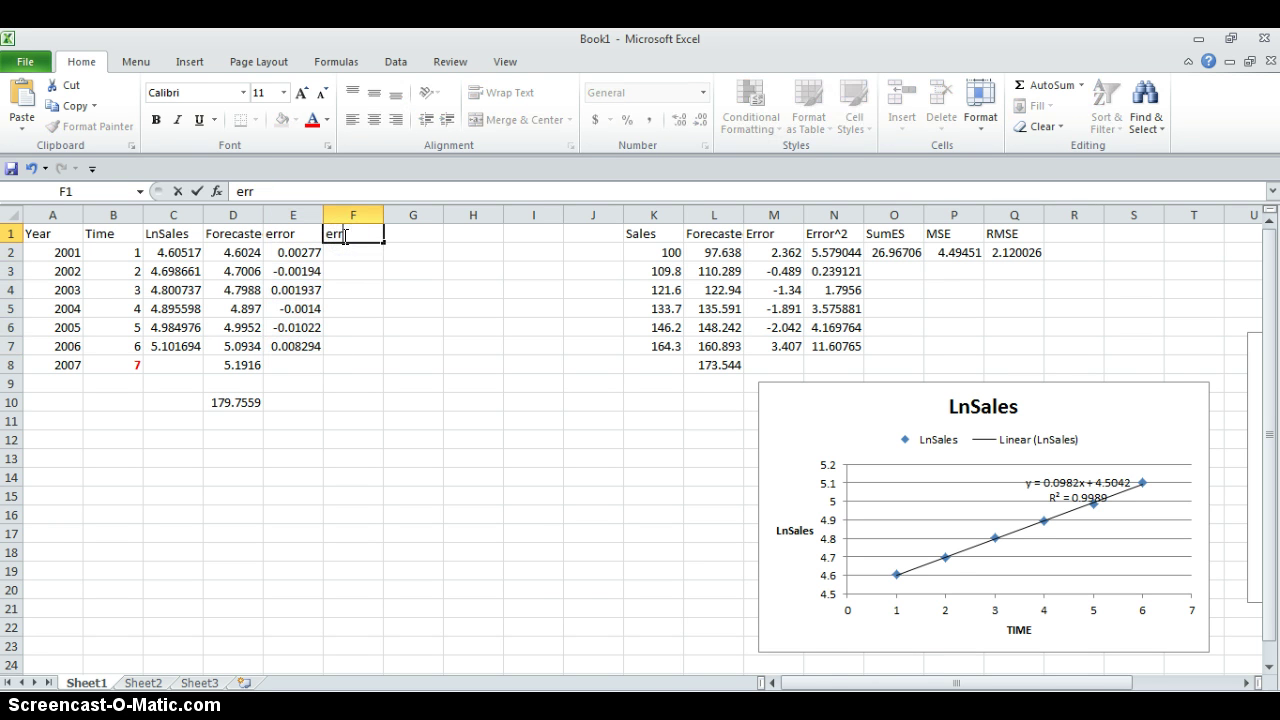
{"action": "type", "text": "or^2"}
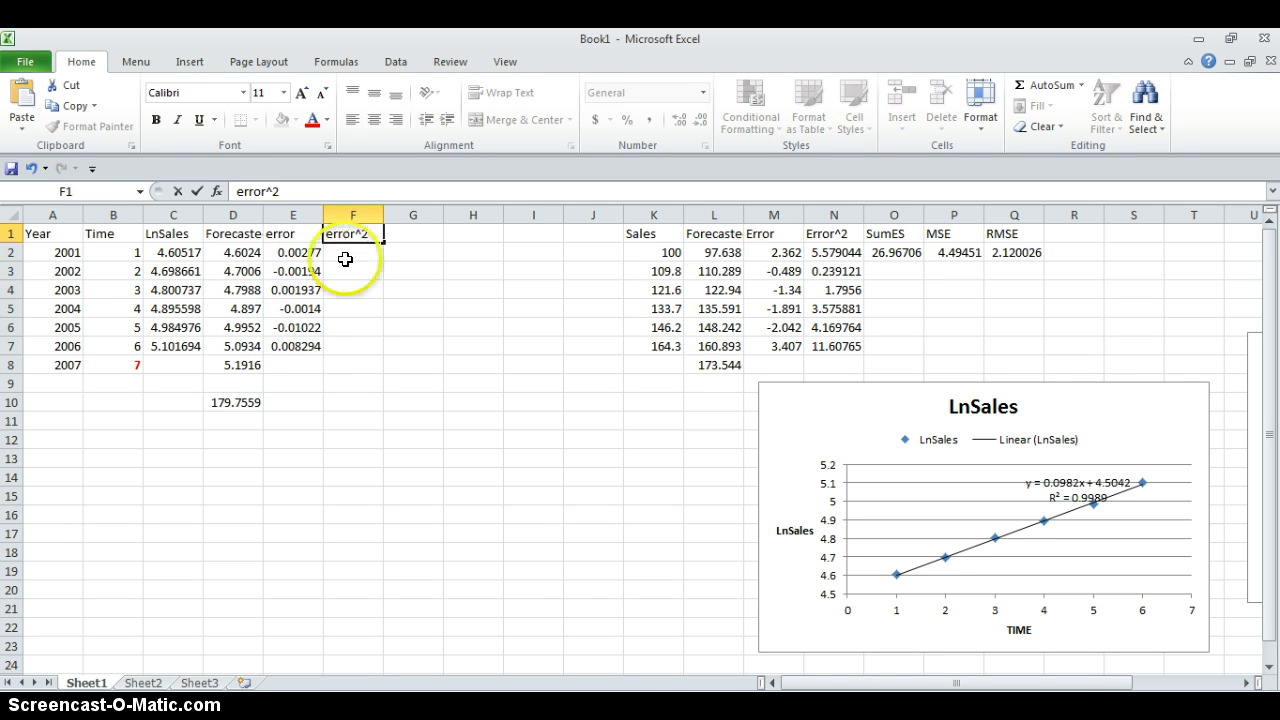
{"action": "left_click", "coordinate": [340, 255]}
{"action": "type", "text": "="}
{"action": "left_click", "coordinate": [302, 250]}
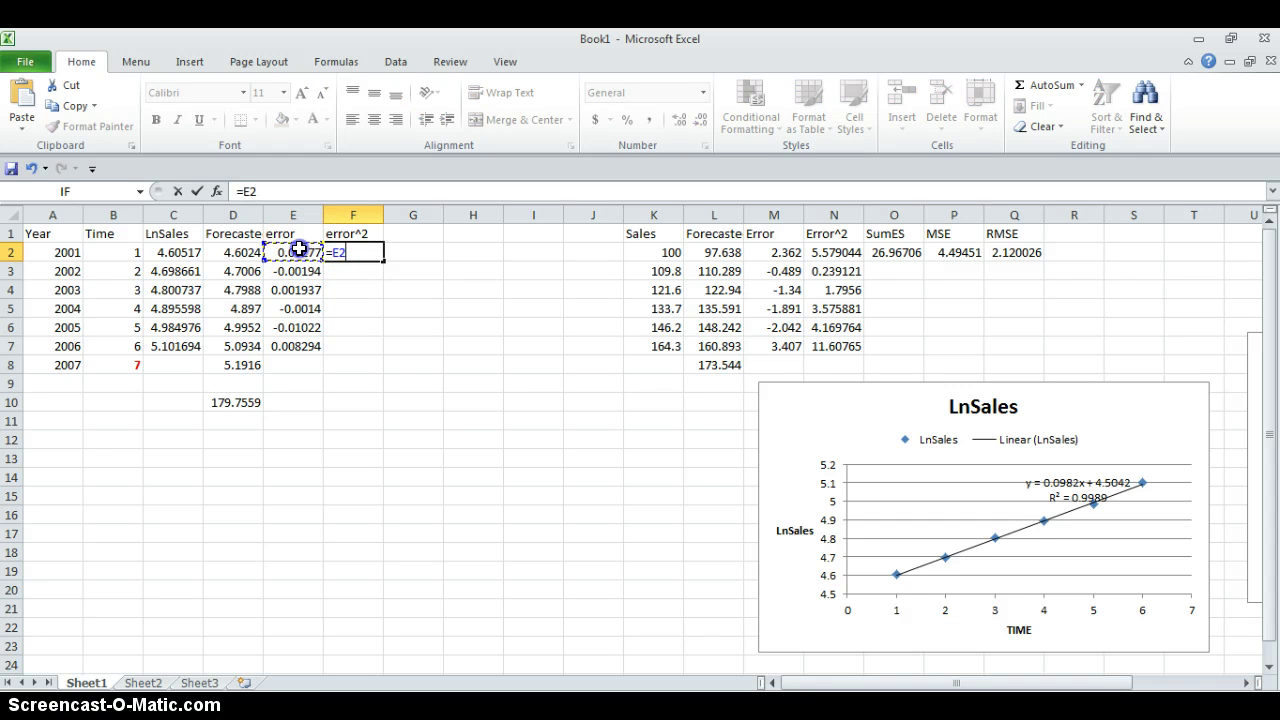
{"action": "type", "text": "^"}
{"action": "type", "text": "2"}
{"action": "key", "text": "ctrl+Return"}
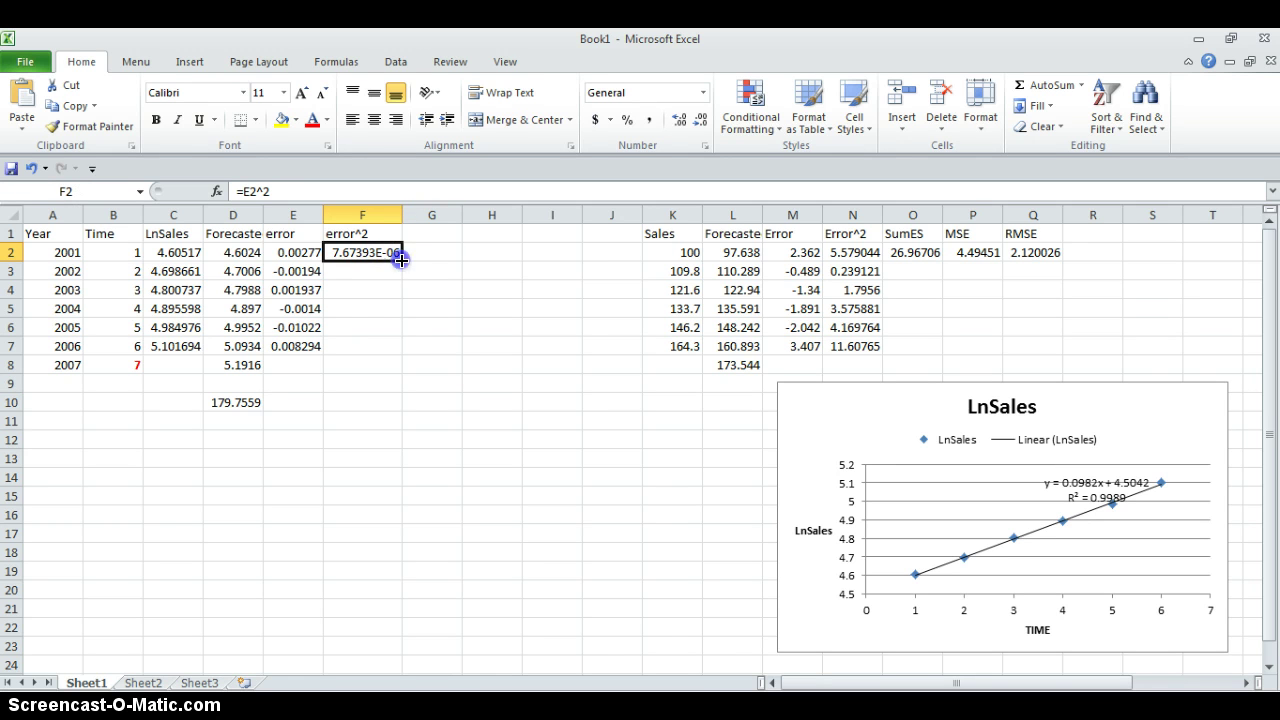
{"action": "left_click_drag", "start_coordinate": [400, 259], "coordinate": [393, 348]}
Step: Enter the heading "SES" in G1 and the formula =sun(F2:F7) in G2
{"action": "left_click", "coordinate": [425, 235]}
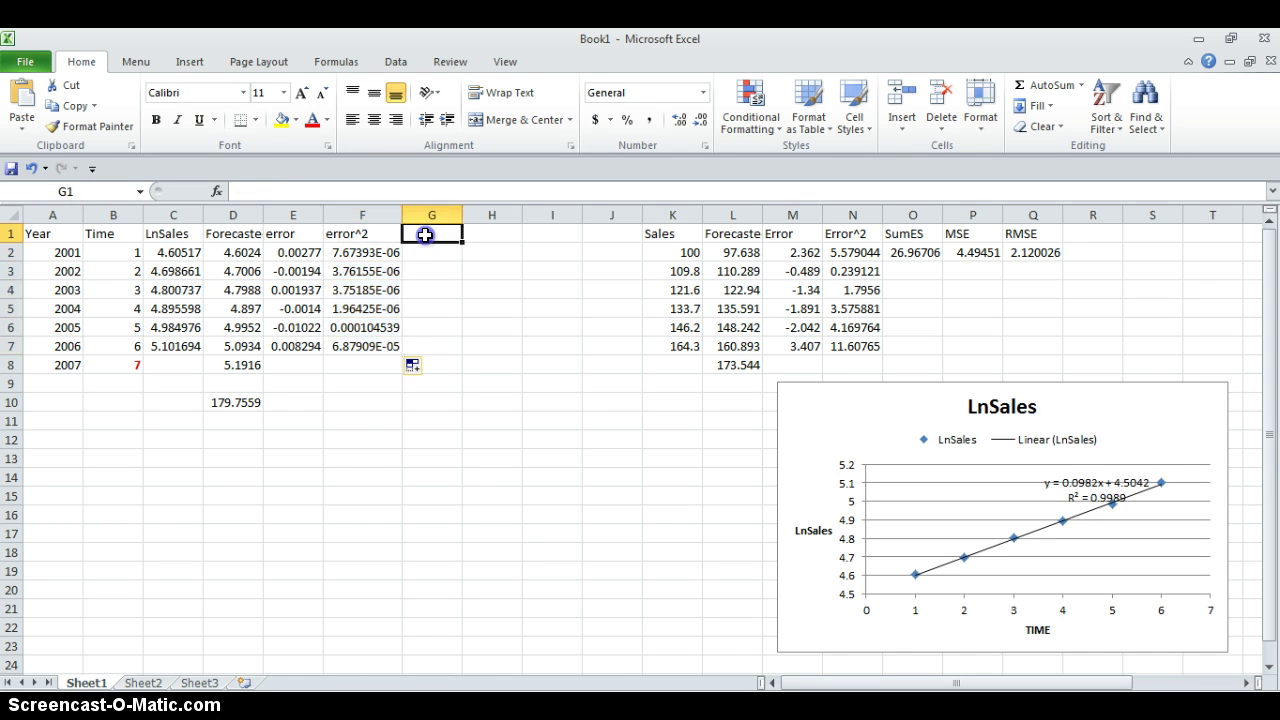
{"action": "type", "text": "s"}
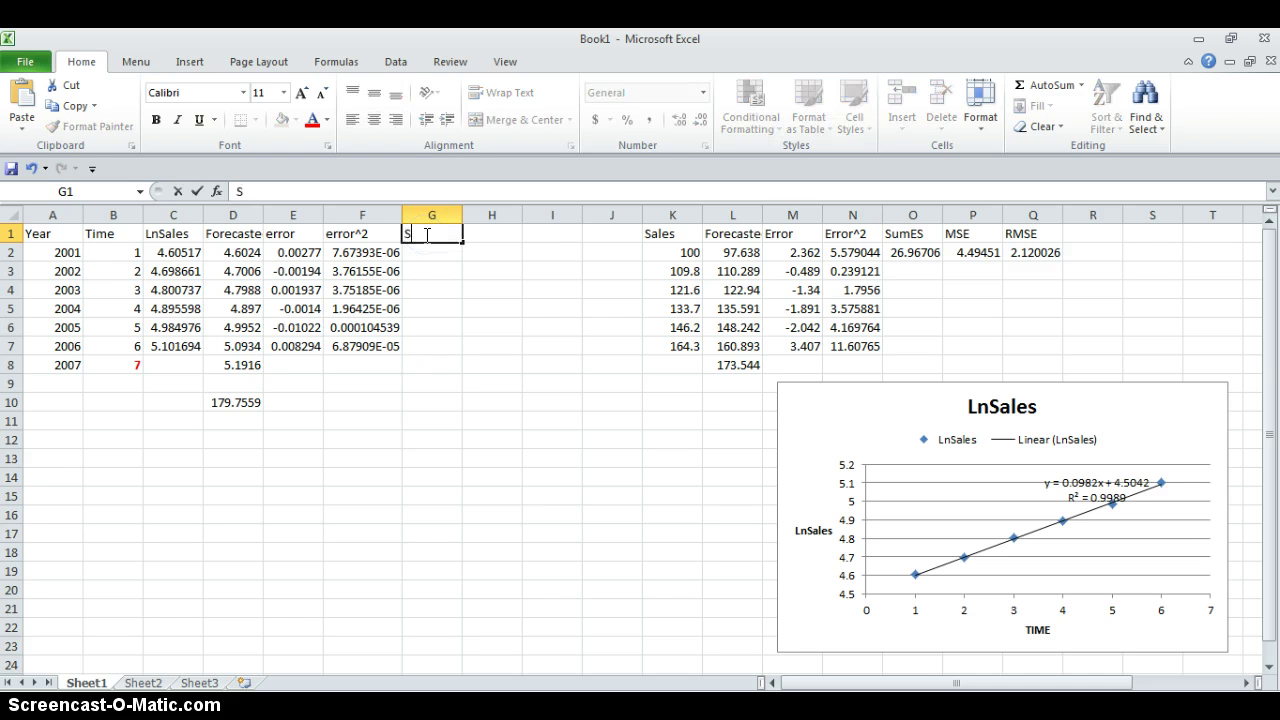
{"action": "left_click", "coordinate": [420, 250]}
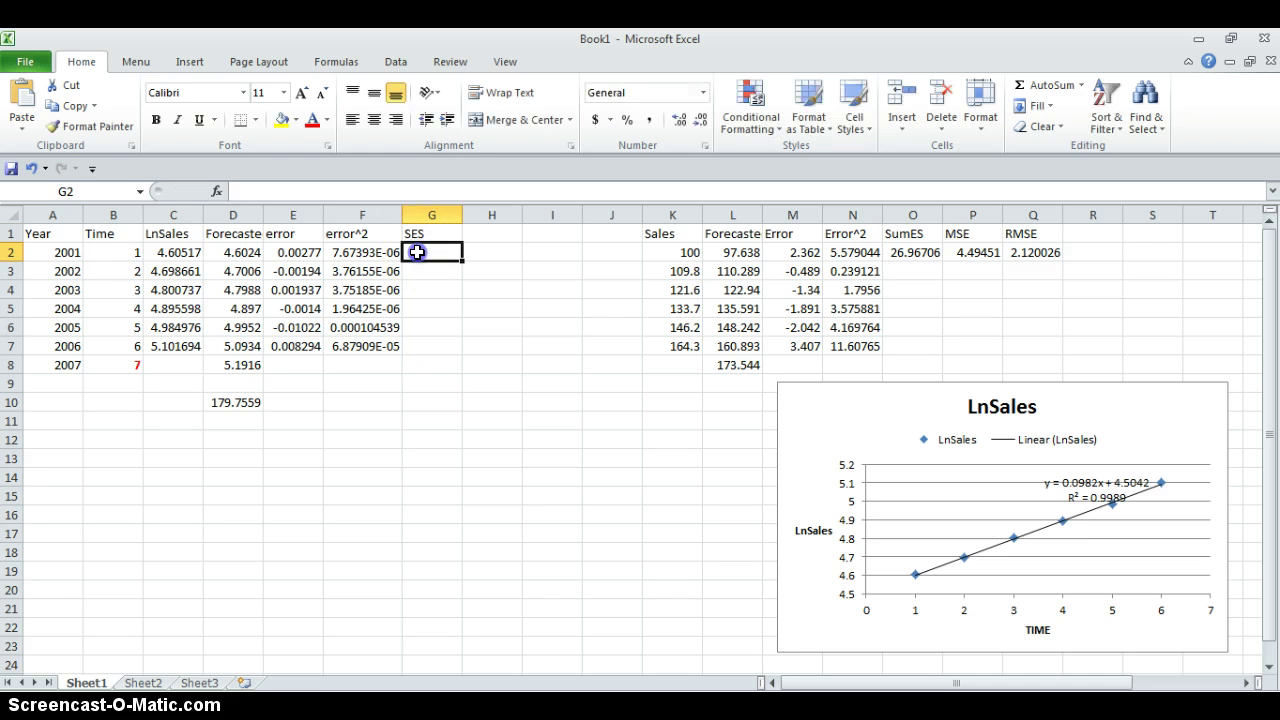
{"action": "type", "text": "=sun"}
{"action": "type", "text": "("}
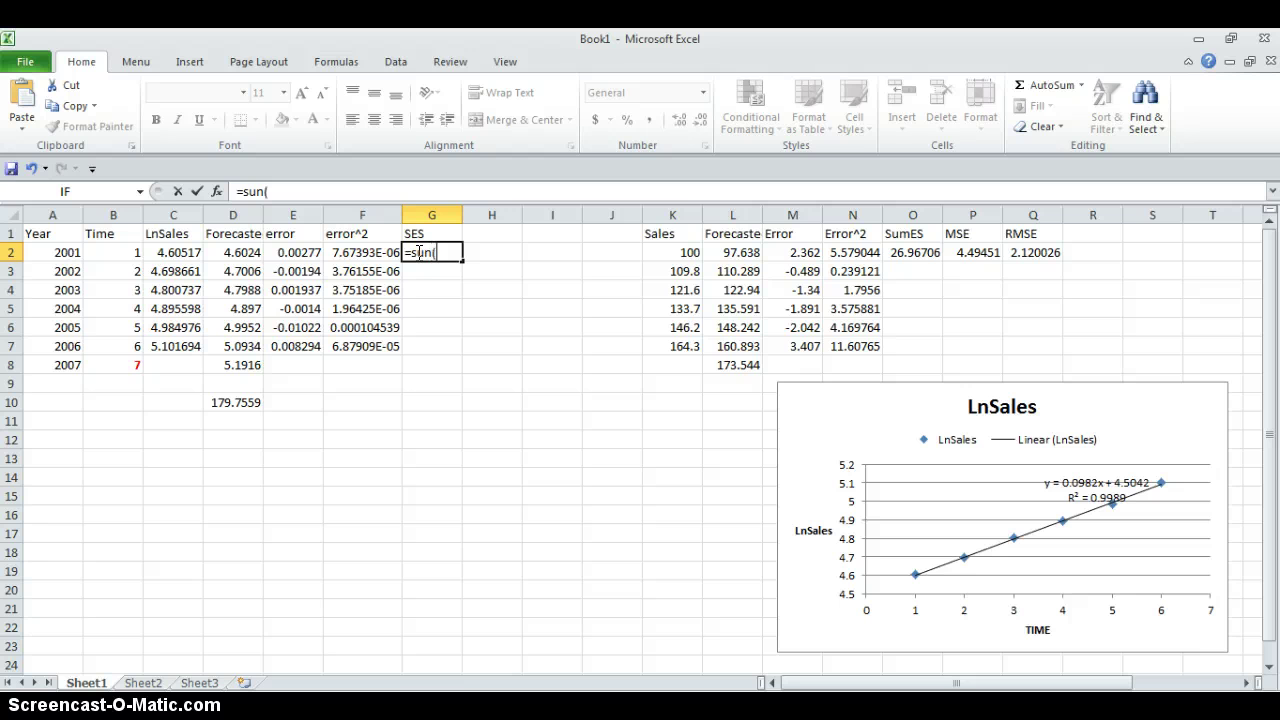
{"action": "left_click_drag", "start_coordinate": [363, 252], "coordinate": [362, 347]}
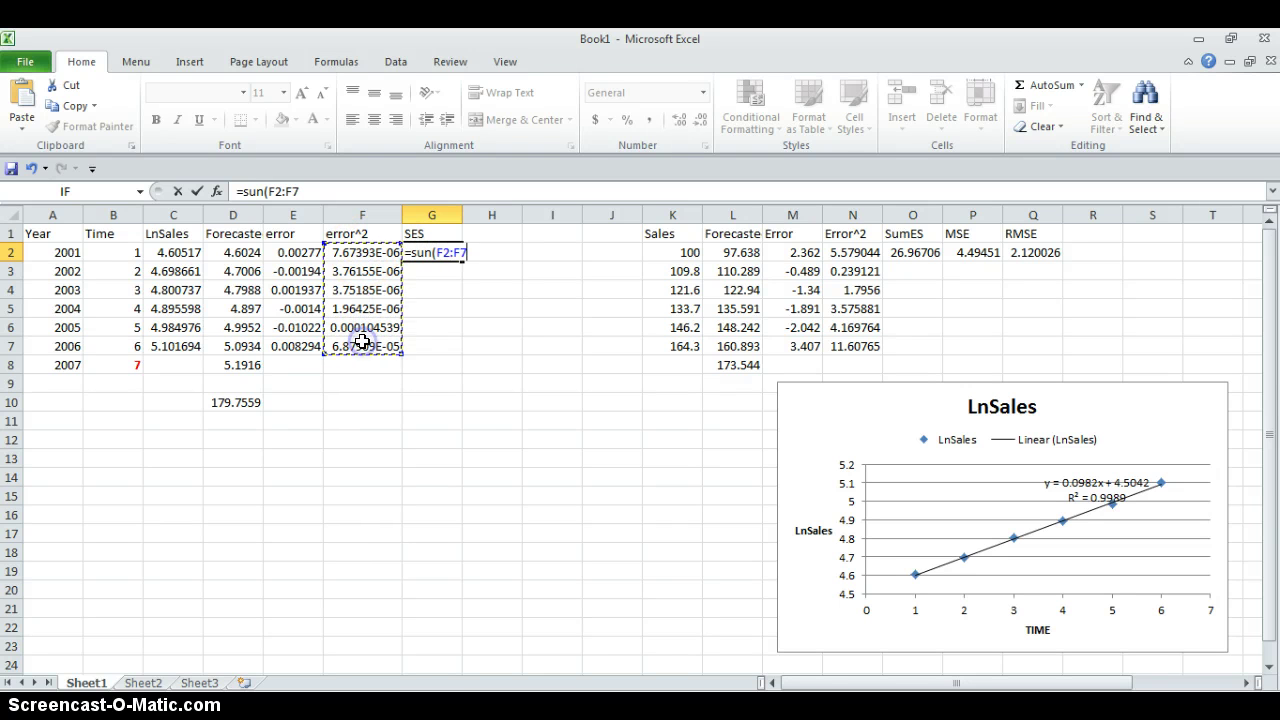
{"action": "type", "text": ")"}
{"action": "key", "text": "Return"}
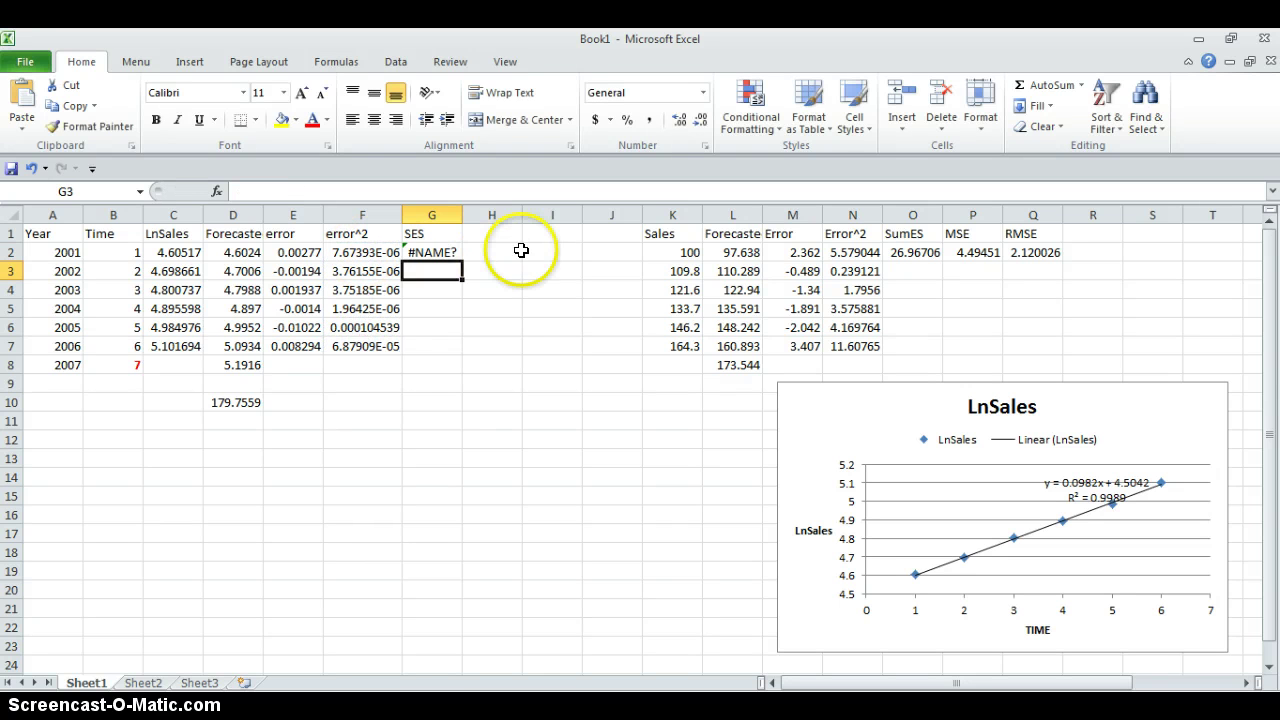
Step: Correct the misspelled function name in G2 so the formula reads =SUM(F2:F7)
{"action": "left_click", "coordinate": [432, 251]}
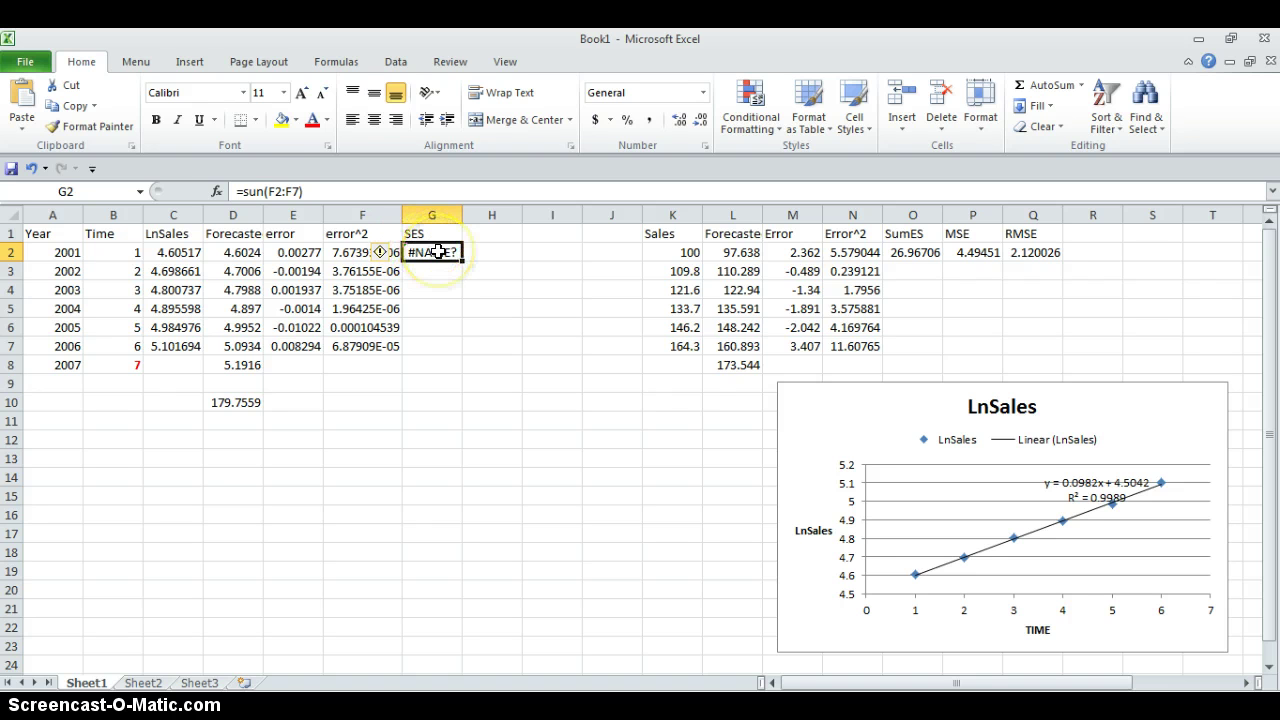
{"action": "left_click", "coordinate": [267, 191]}
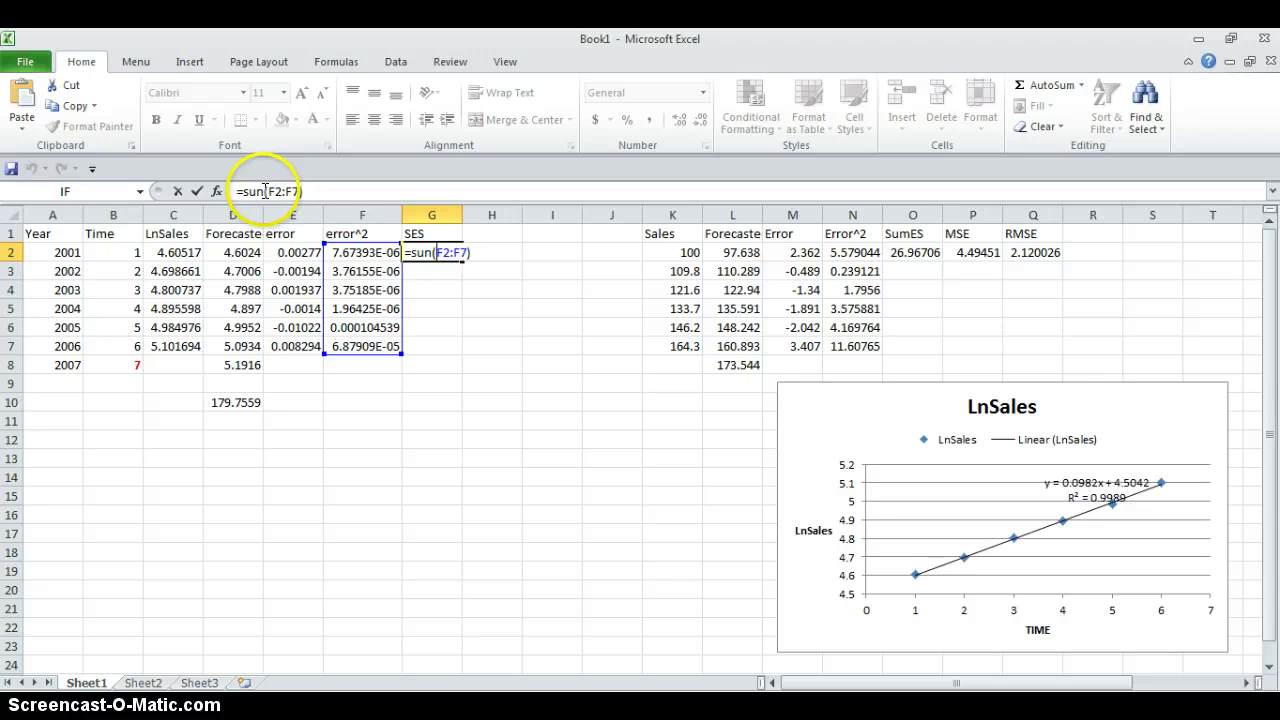
{"action": "key", "text": "BackSpace"}
{"action": "type", "text": "m"}
{"action": "key", "text": "Return"}
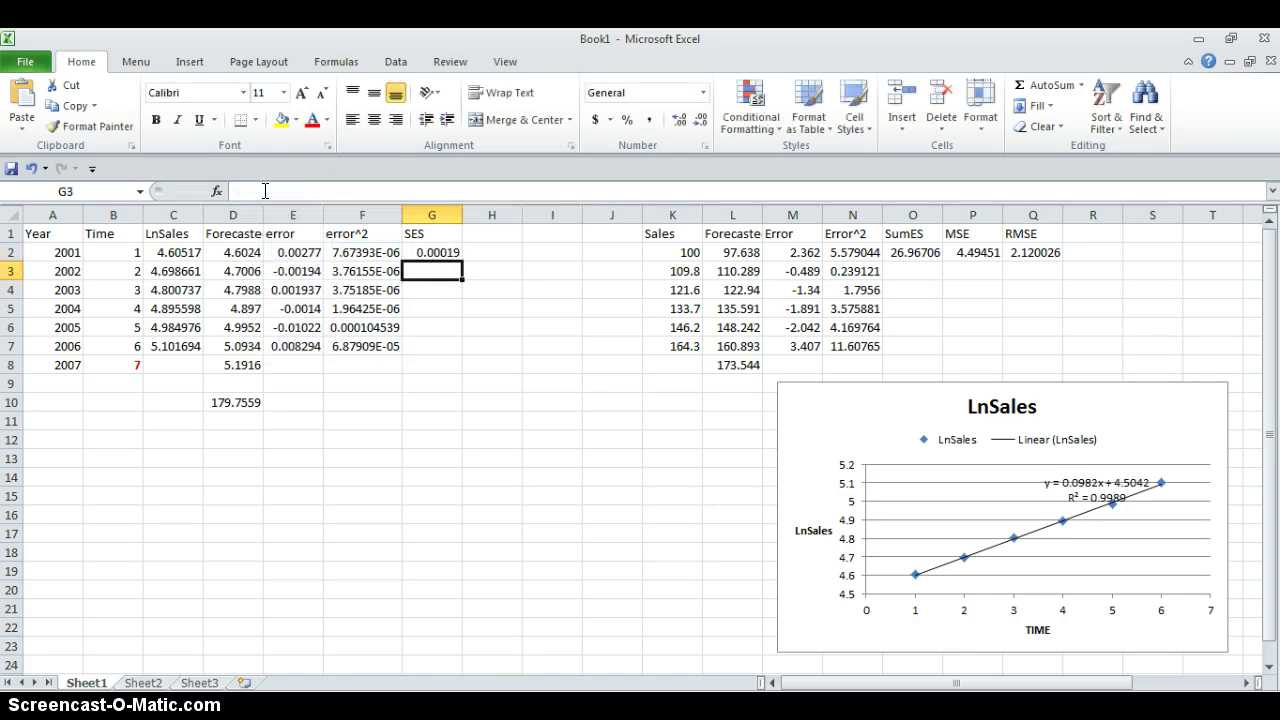
Step: Enter the heading "MSE" in H1 and the formula =G2/6 in H2
{"action": "left_click", "coordinate": [477, 239]}
{"action": "type", "text": "MSE"}
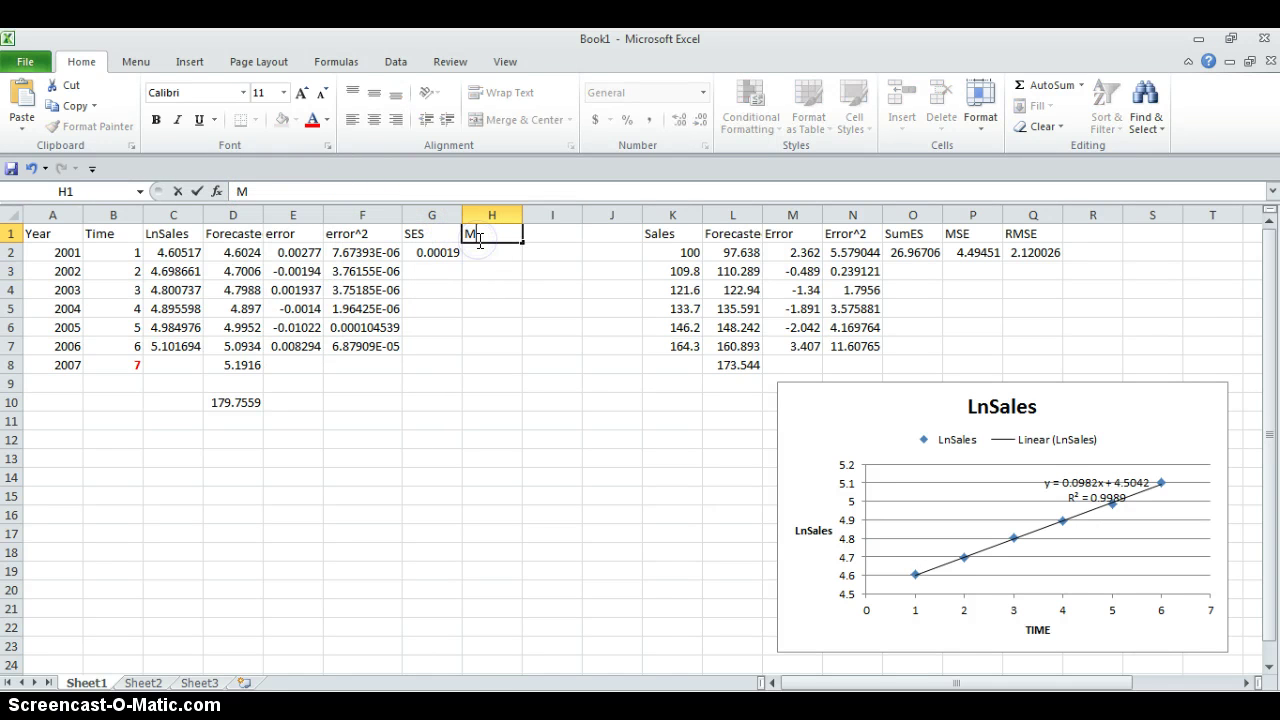
{"action": "left_click", "coordinate": [486, 251]}
{"action": "type", "text": "="}
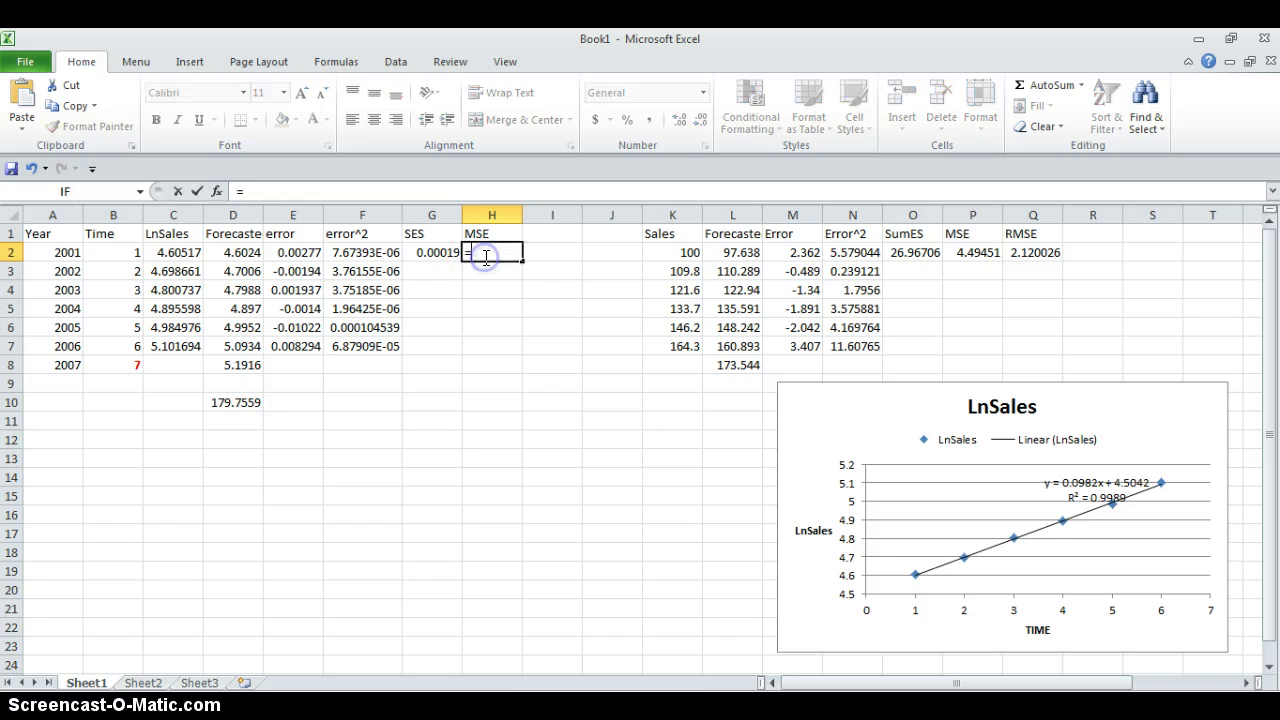
{"action": "left_click", "coordinate": [457, 251]}
{"action": "type", "text": "/6"}
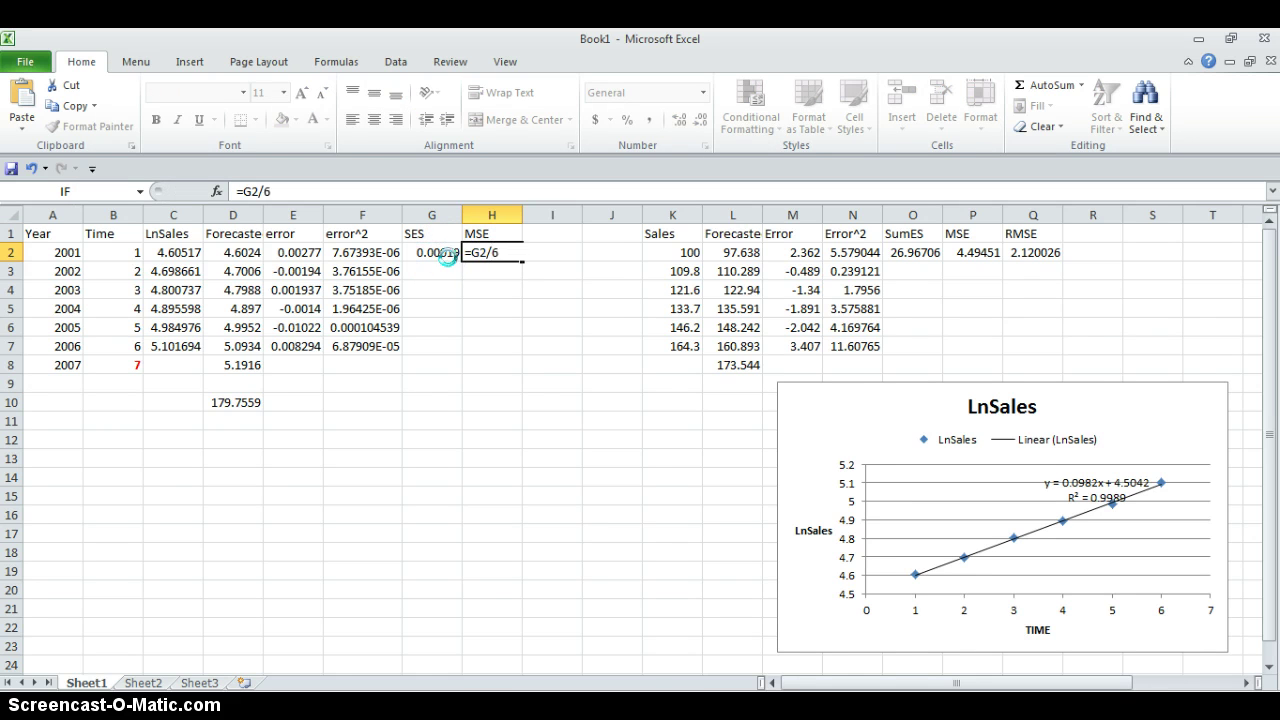
{"action": "key", "text": "Return"}
Step: Enter the heading "RMSE" in I1 and the formula =SQRT(H2) in I2
{"action": "left_click", "coordinate": [549, 234]}
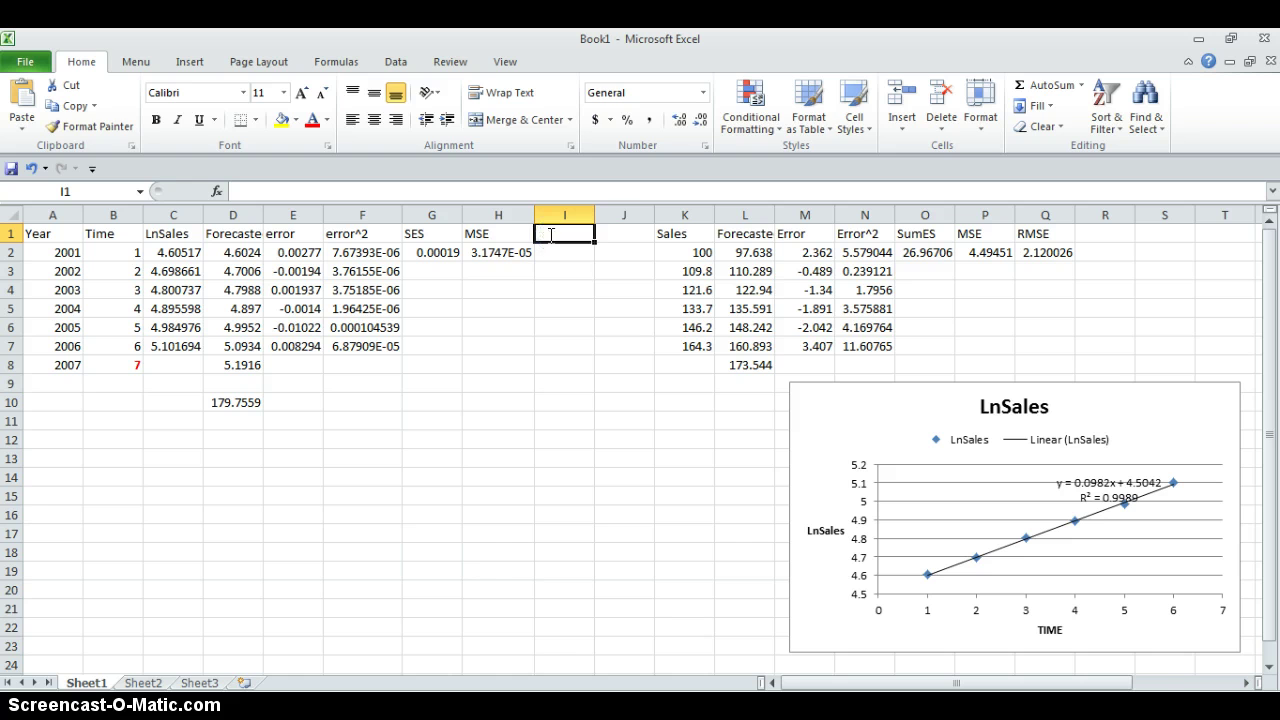
{"action": "type", "text": "RMSE"}
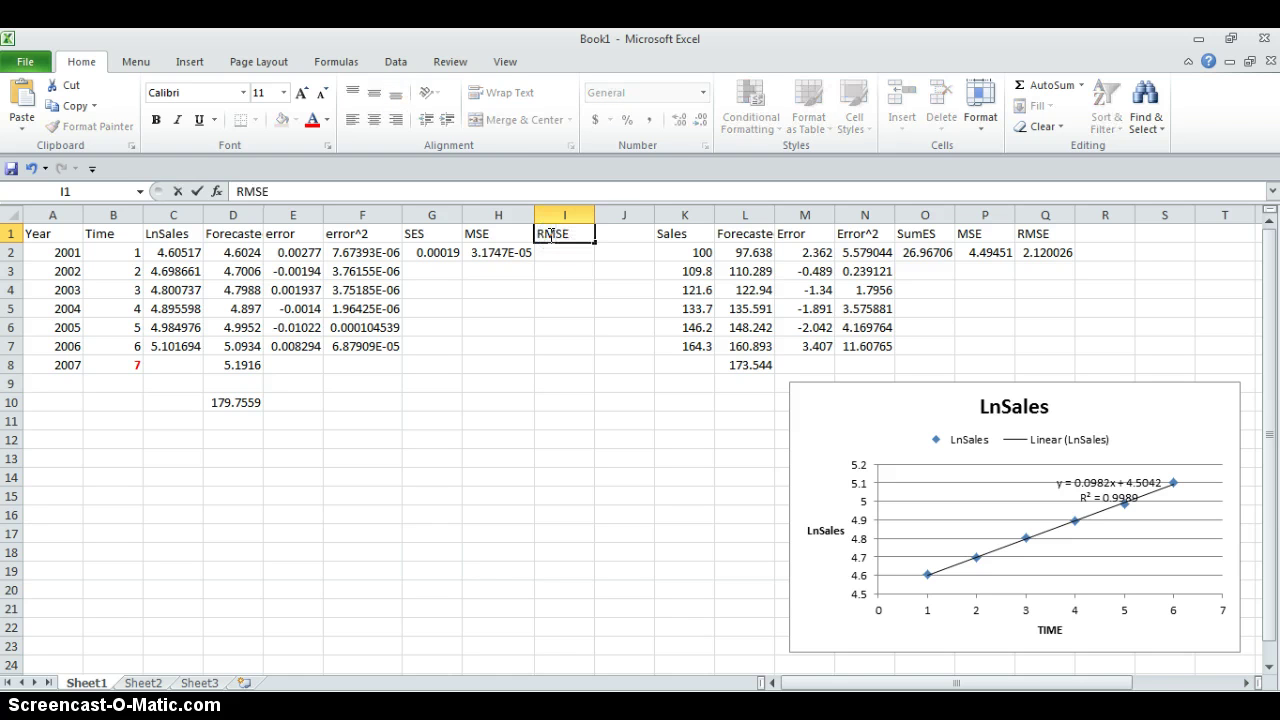
{"action": "left_click", "coordinate": [557, 251]}
{"action": "type", "text": "="}
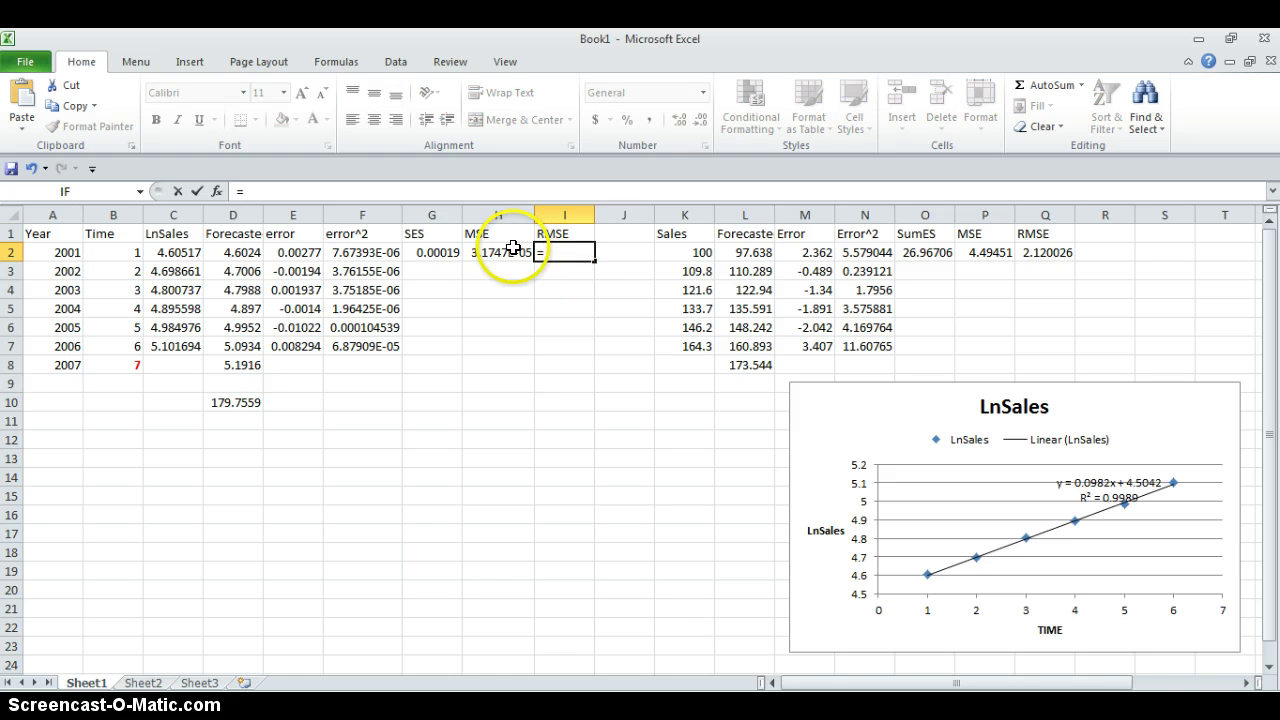
{"action": "type", "text": "sqrt"}
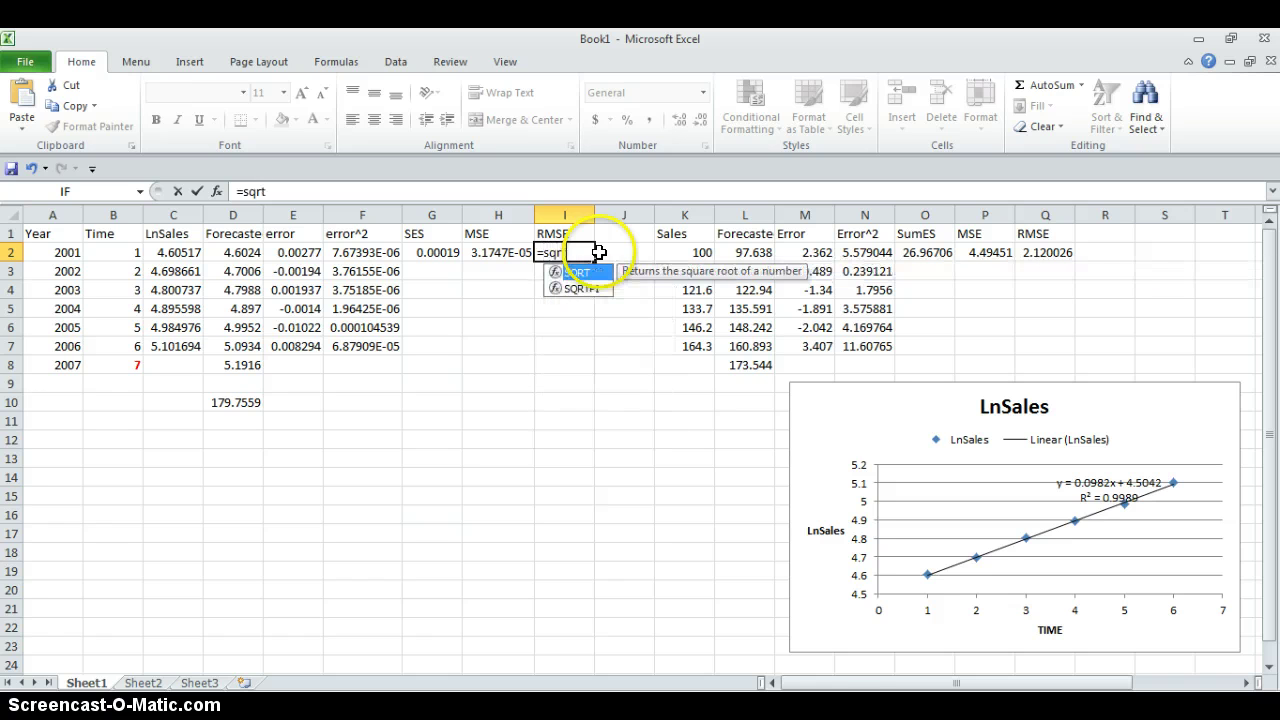
{"action": "type", "text": "("}
{"action": "left_click", "coordinate": [500, 252]}
{"action": "type", "text": ")"}
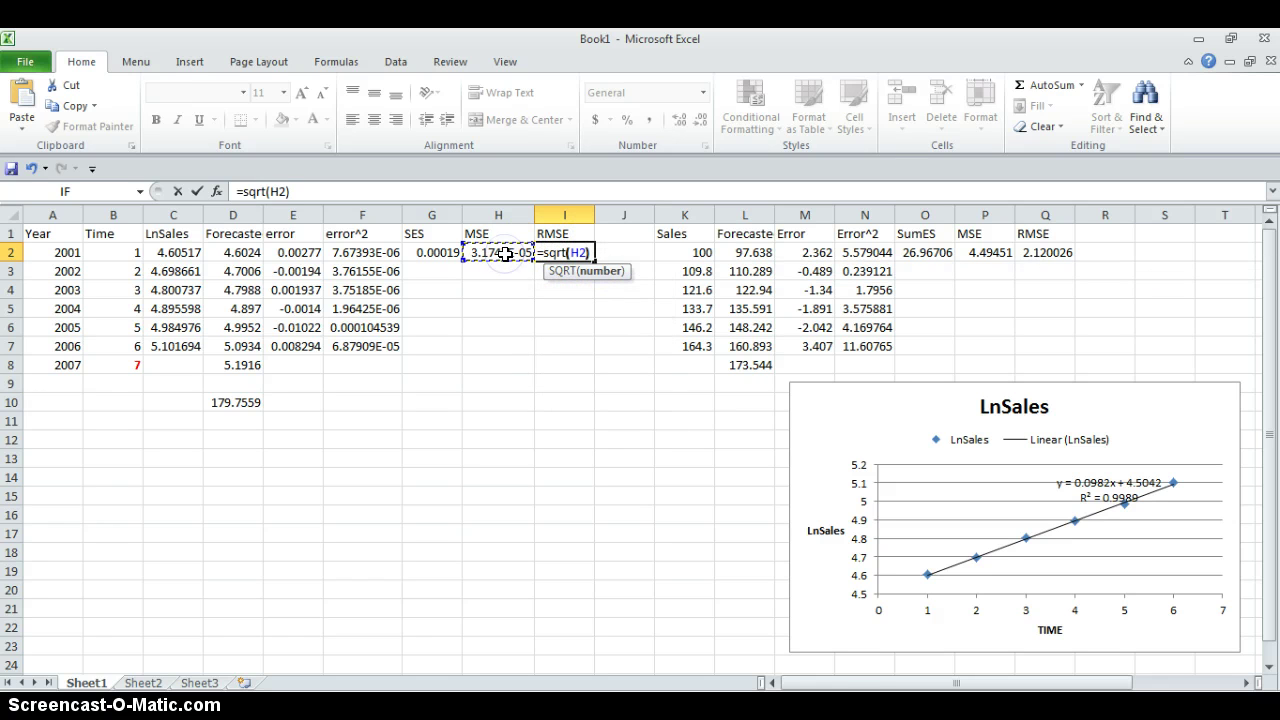
{"action": "key", "text": "Return"}
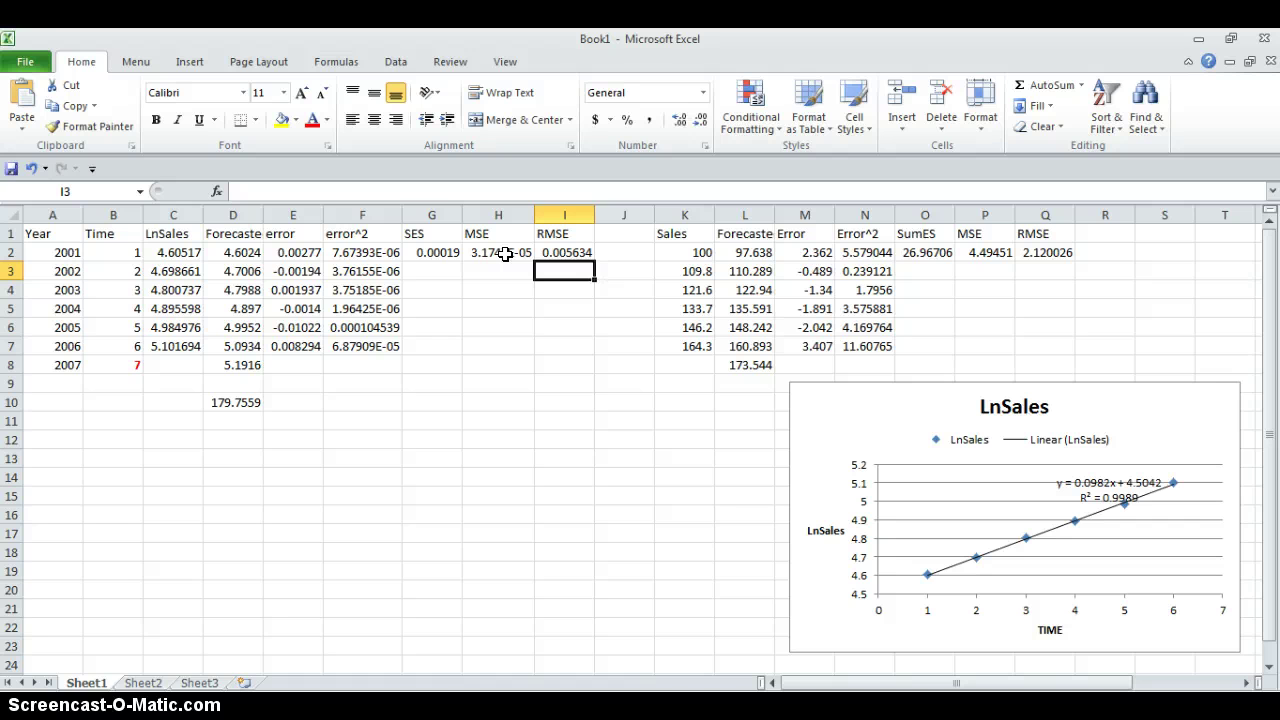